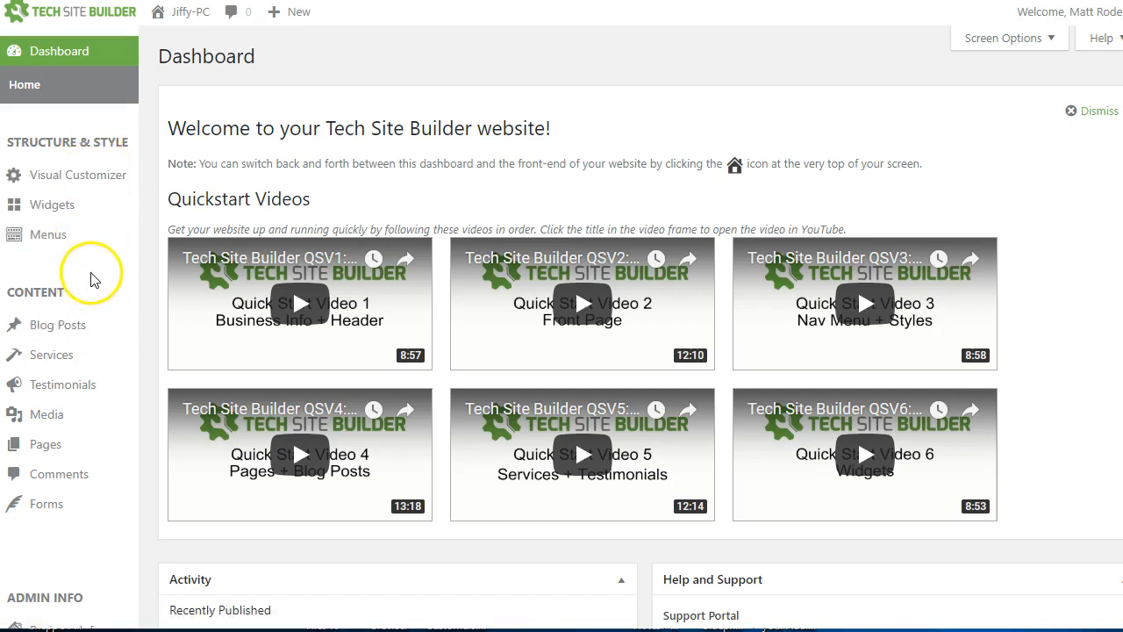
- Open the Visual Customizer and look over the front page preview, from the header through the slider and feature boxes to the welcome message
click(78, 180)
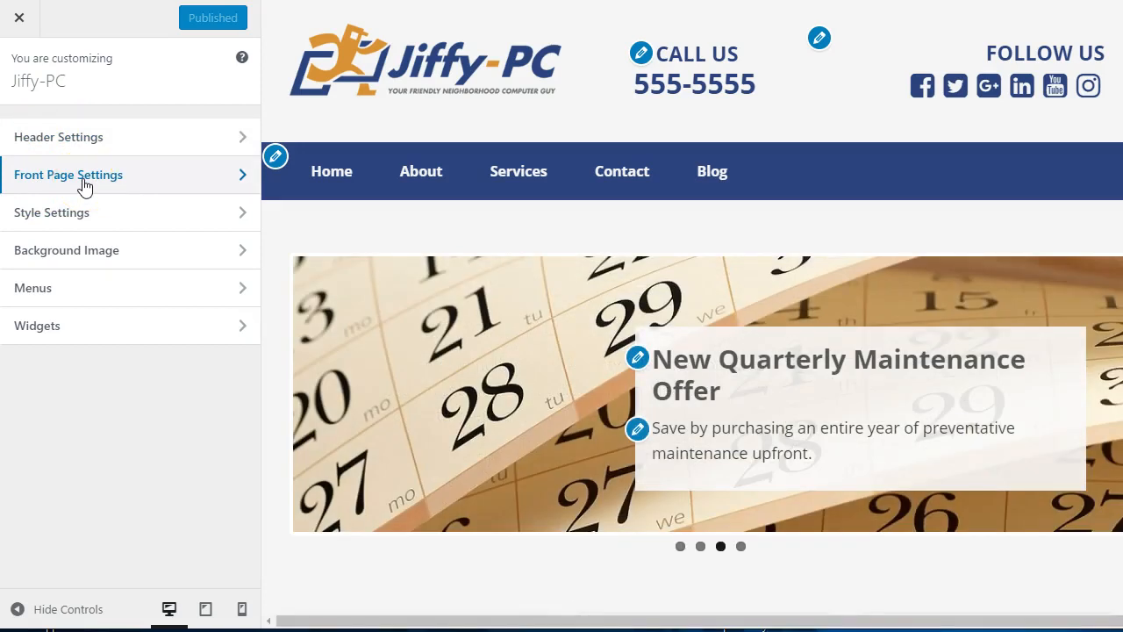
click(82, 214)
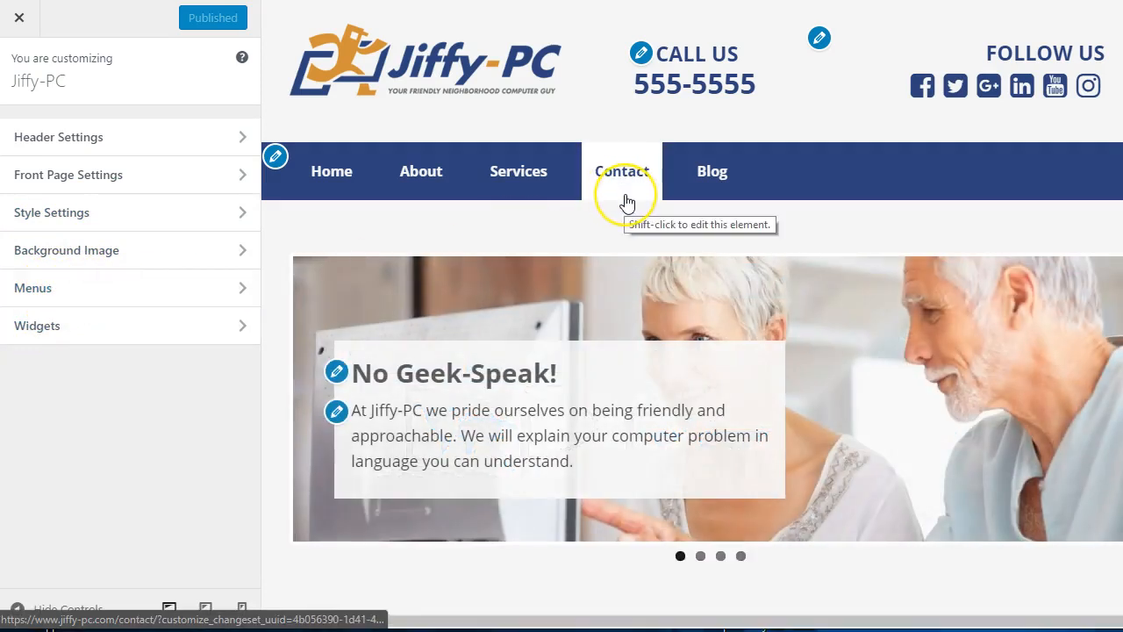
scroll(627, 203, down, 1)
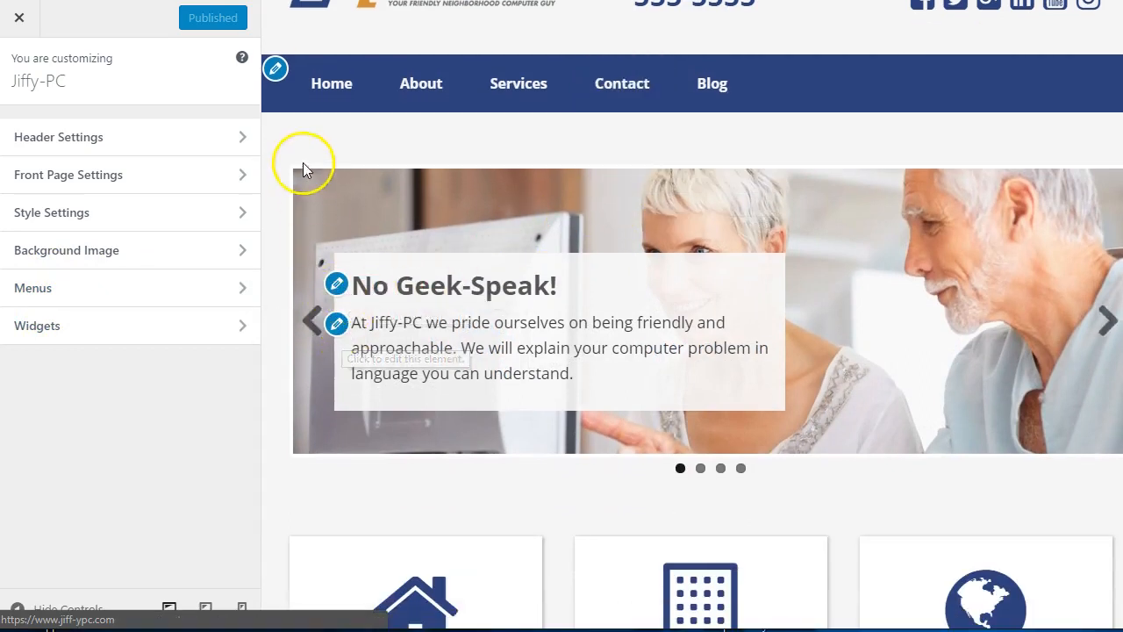
scroll(614, 87, up, 1)
scroll(773, 100, down, 4)
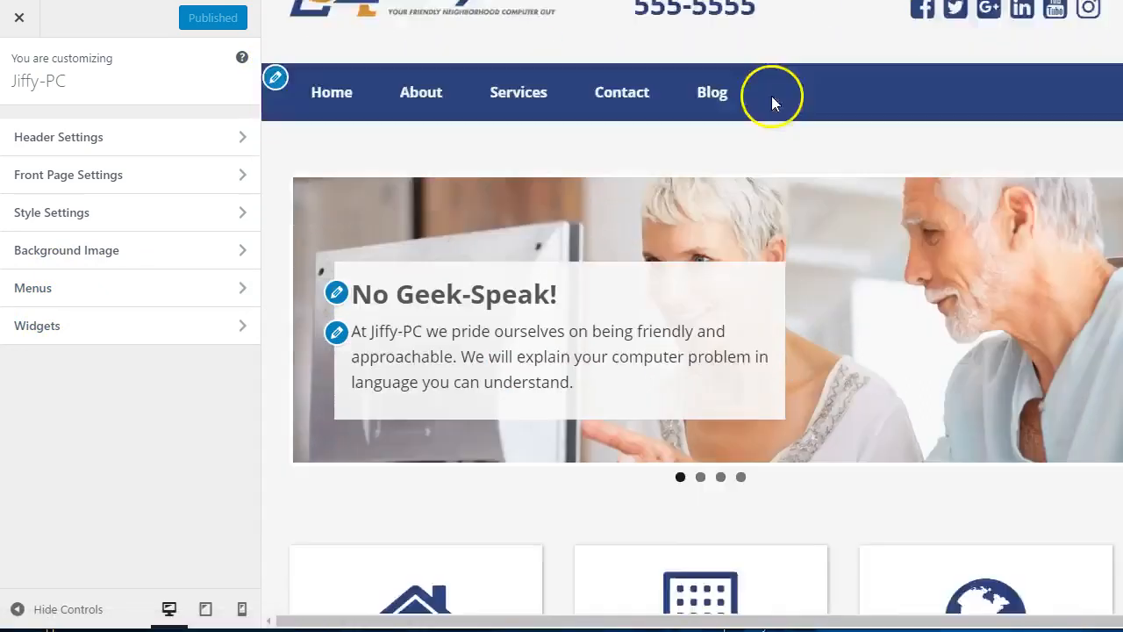
scroll(766, 151, down, 2)
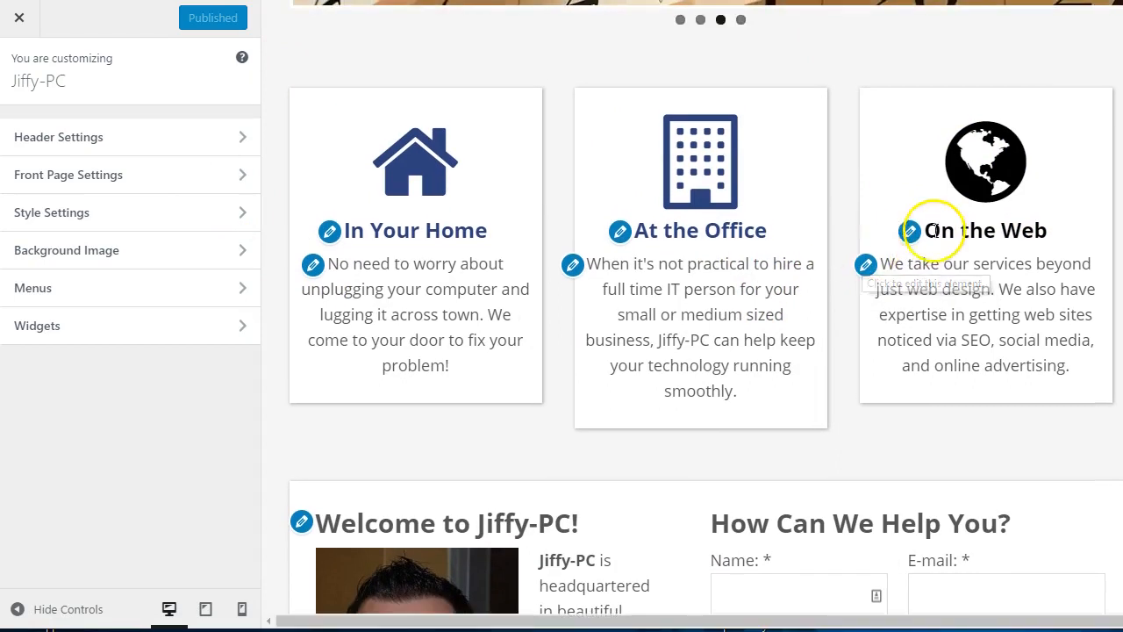
scroll(788, 290, down, 5)
scroll(606, 267, up, 4)
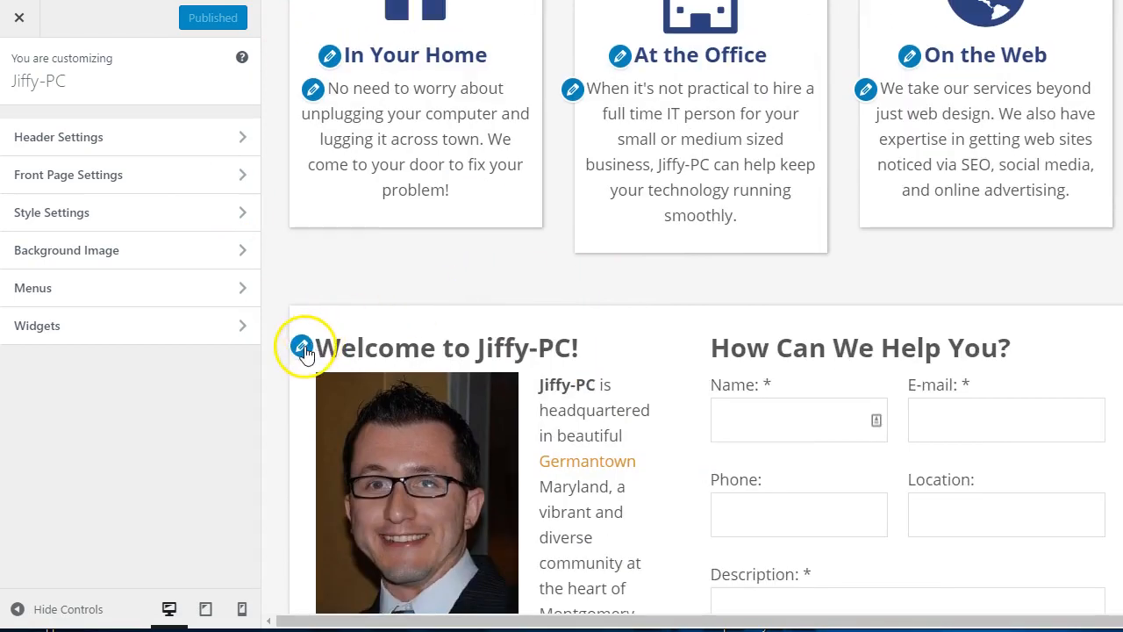
- Open the Feature Box Settings from the In Your Home box in the preview, look at them, and return to the main customizer list
click(313, 89)
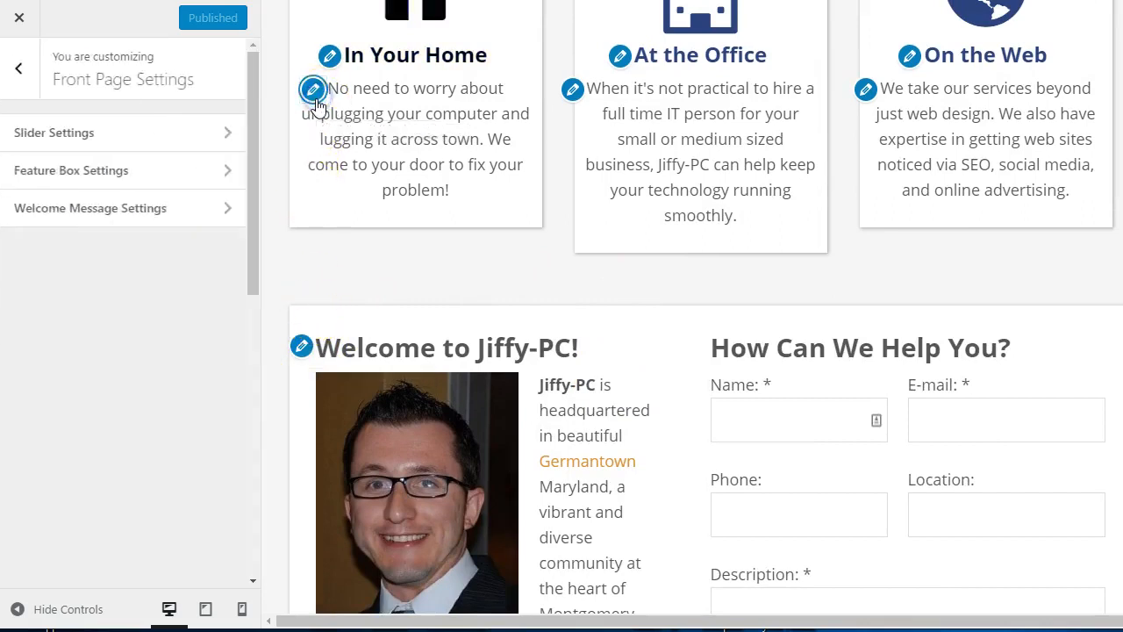
scroll(113, 326, down, 3)
scroll(114, 237, up, 3)
scroll(354, 240, up, 6)
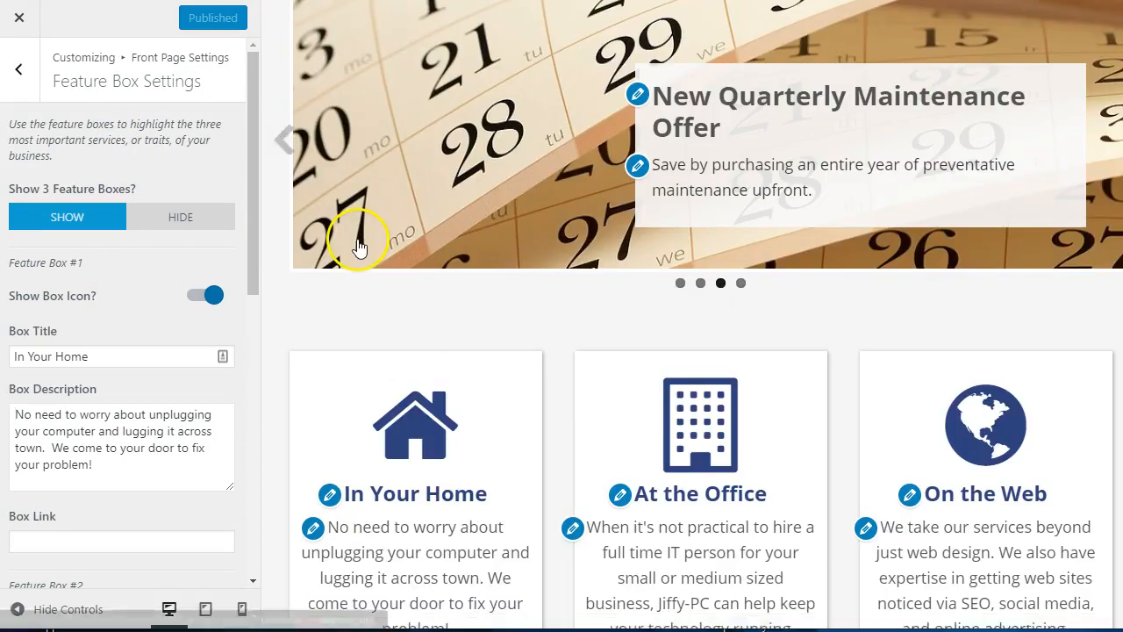
click(29, 95)
click(27, 83)
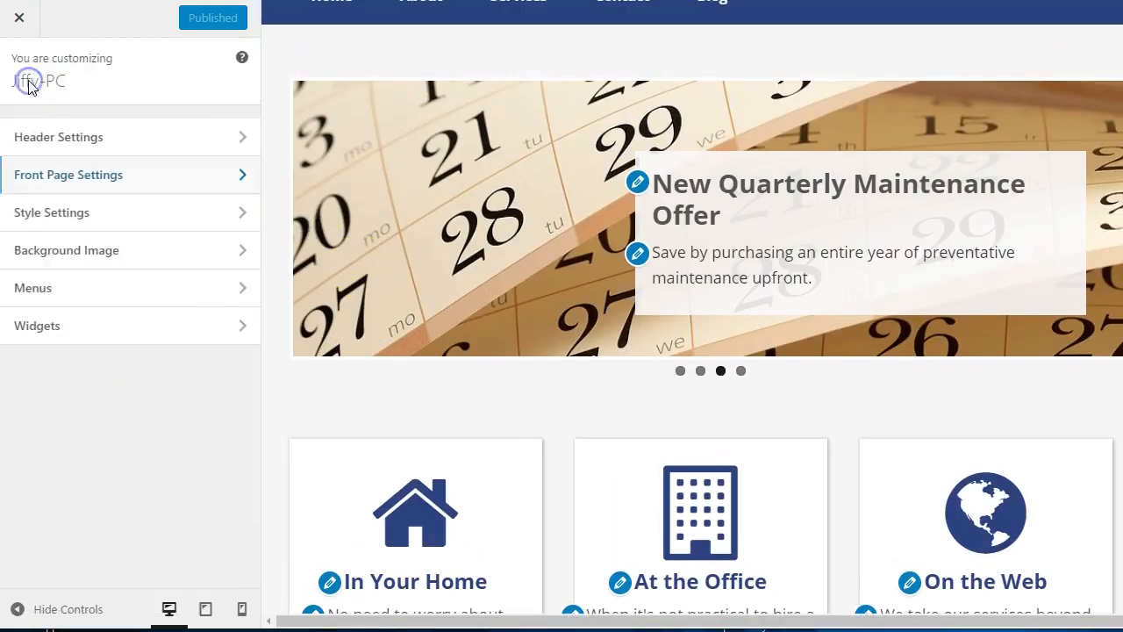
scroll(406, 193, up, 2)
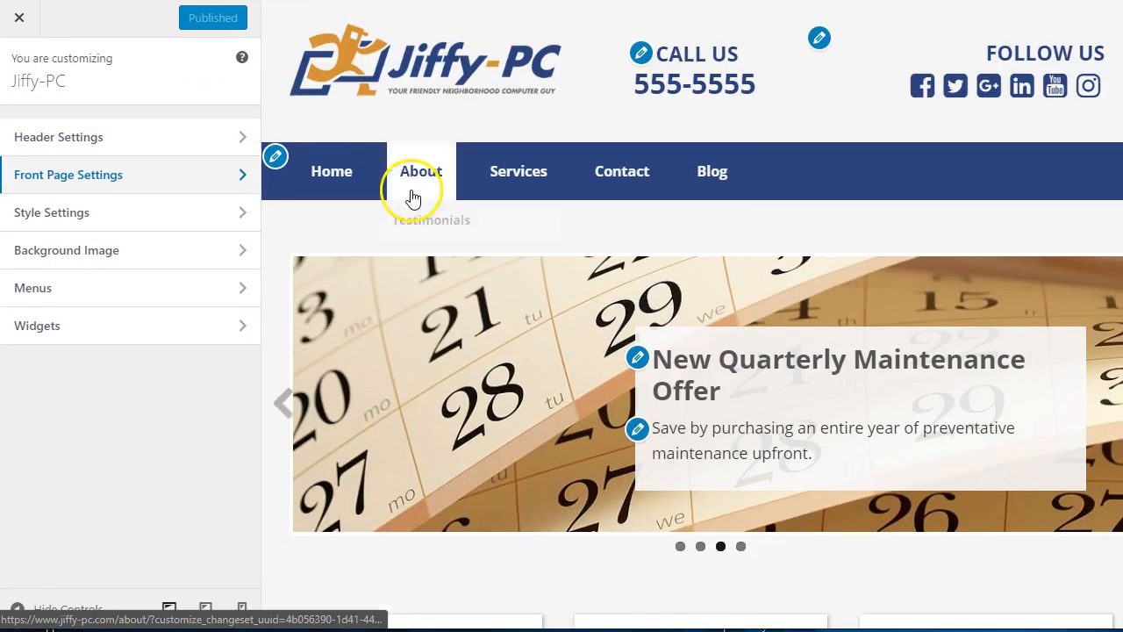
- Open the Header Settings and look over the header layout options
click(41, 146)
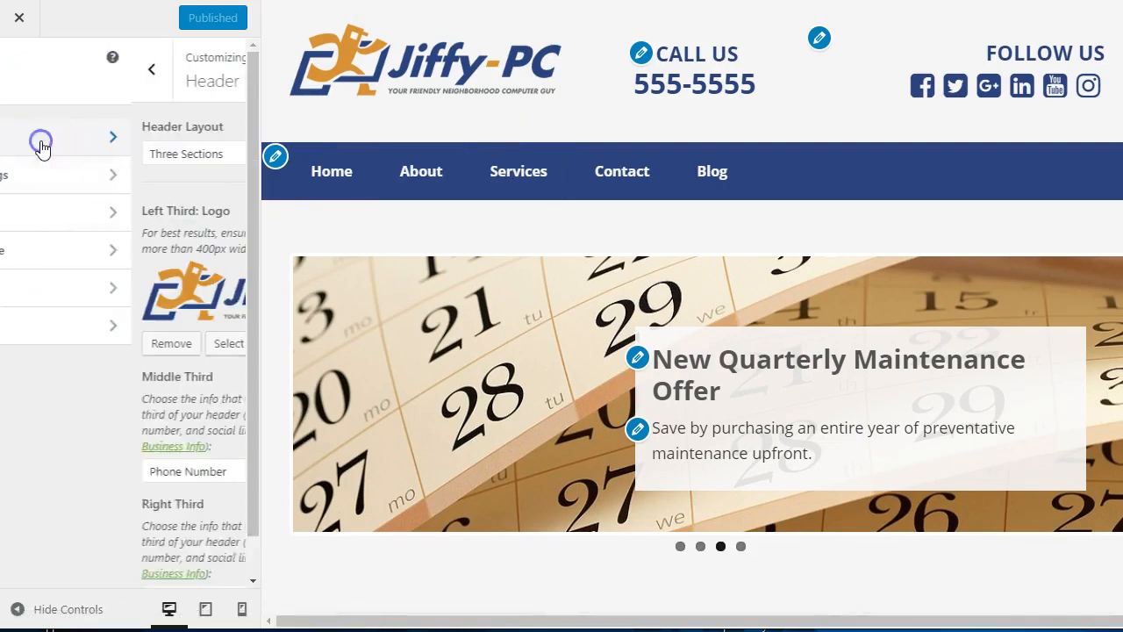
scroll(88, 193, down, 1)
scroll(100, 191, up, 1)
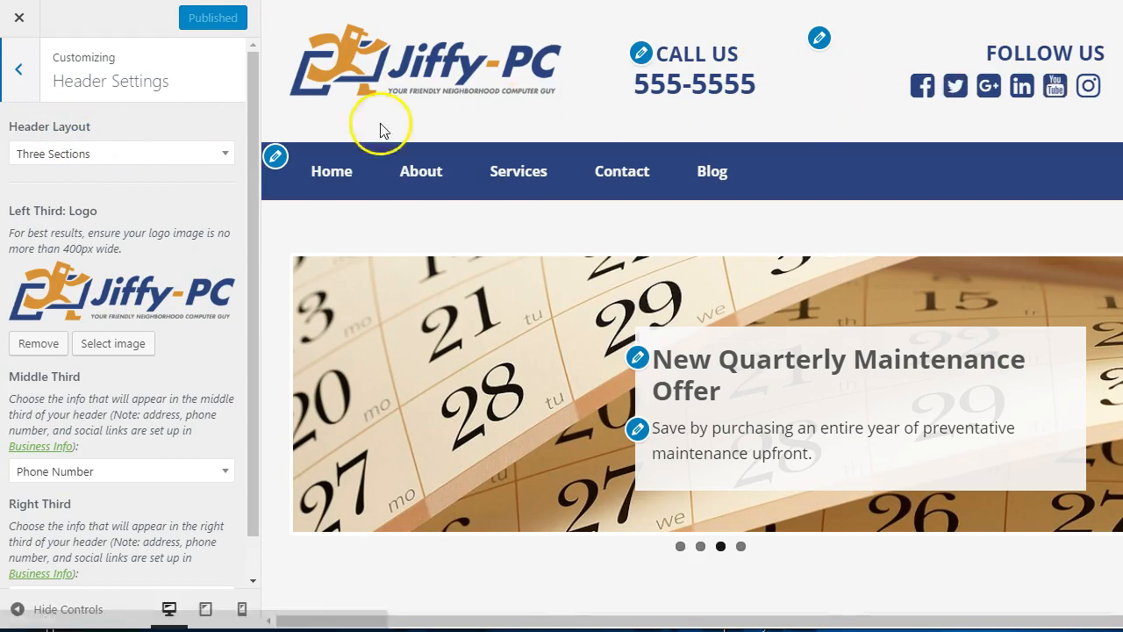
- Set the header layout to Two Sections and the right half to Phone Number + Address
click(56, 158)
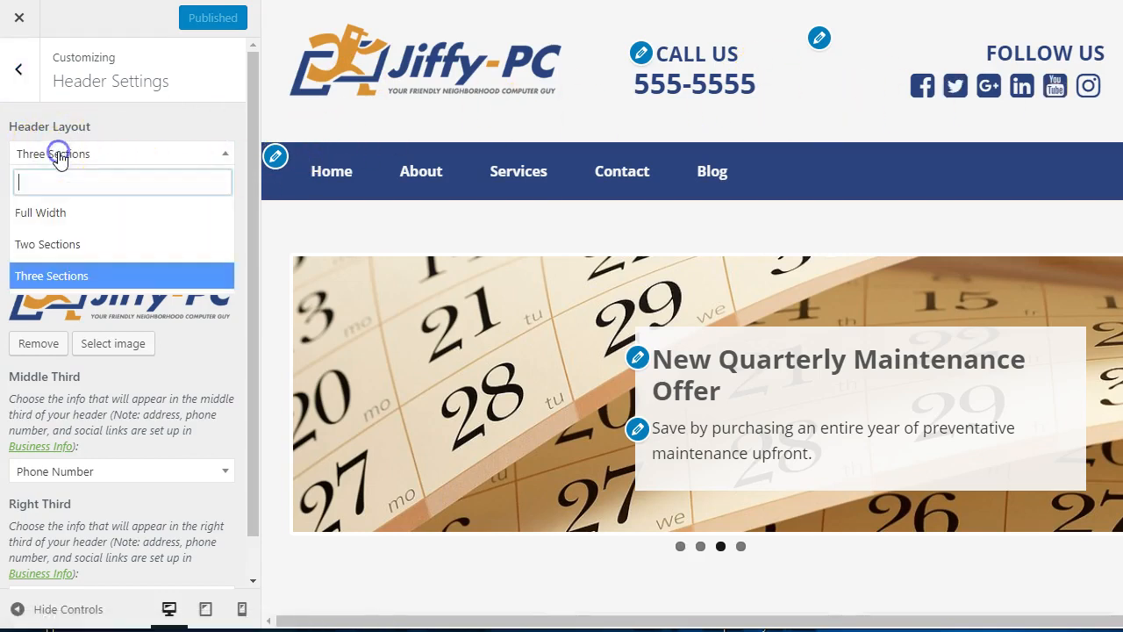
click(63, 251)
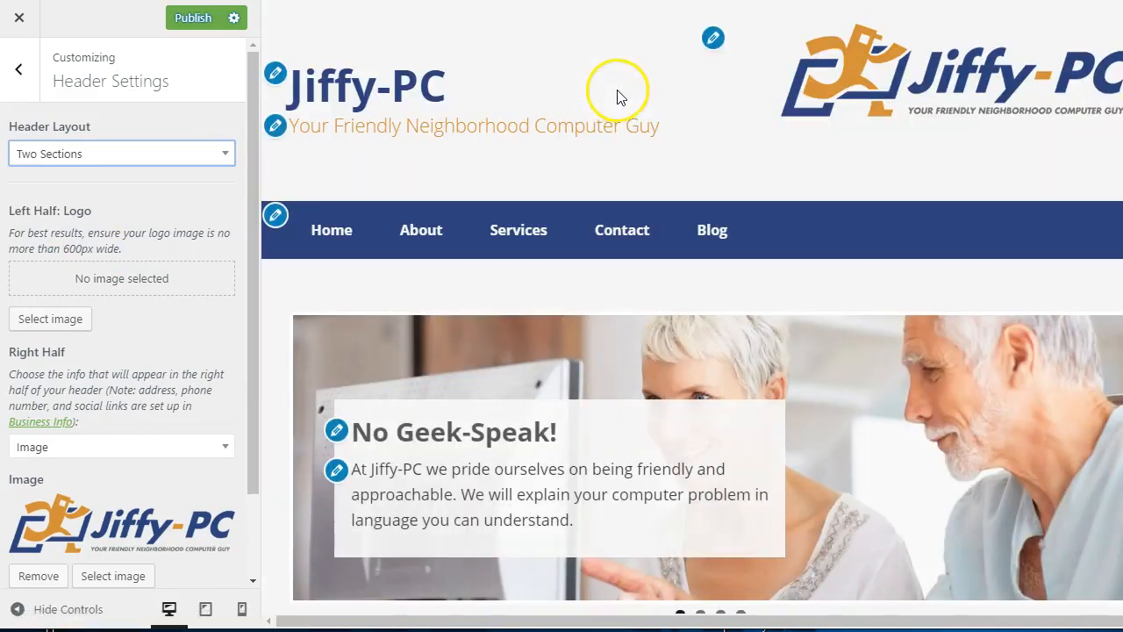
scroll(630, 153, down, 2)
scroll(634, 152, up, 2)
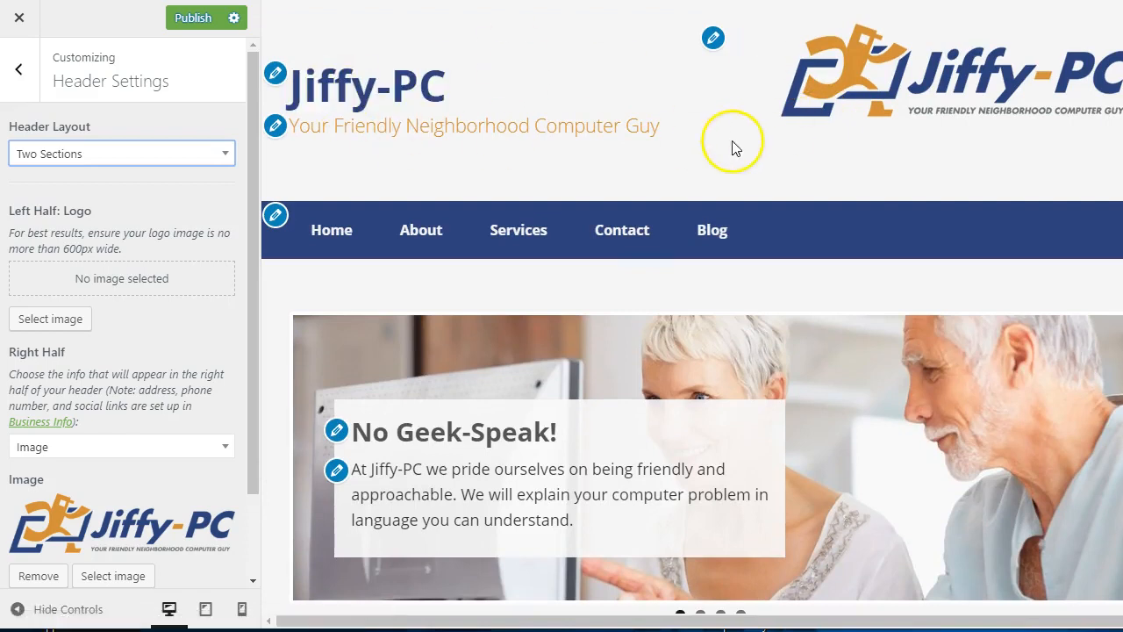
scroll(145, 255, down, 1)
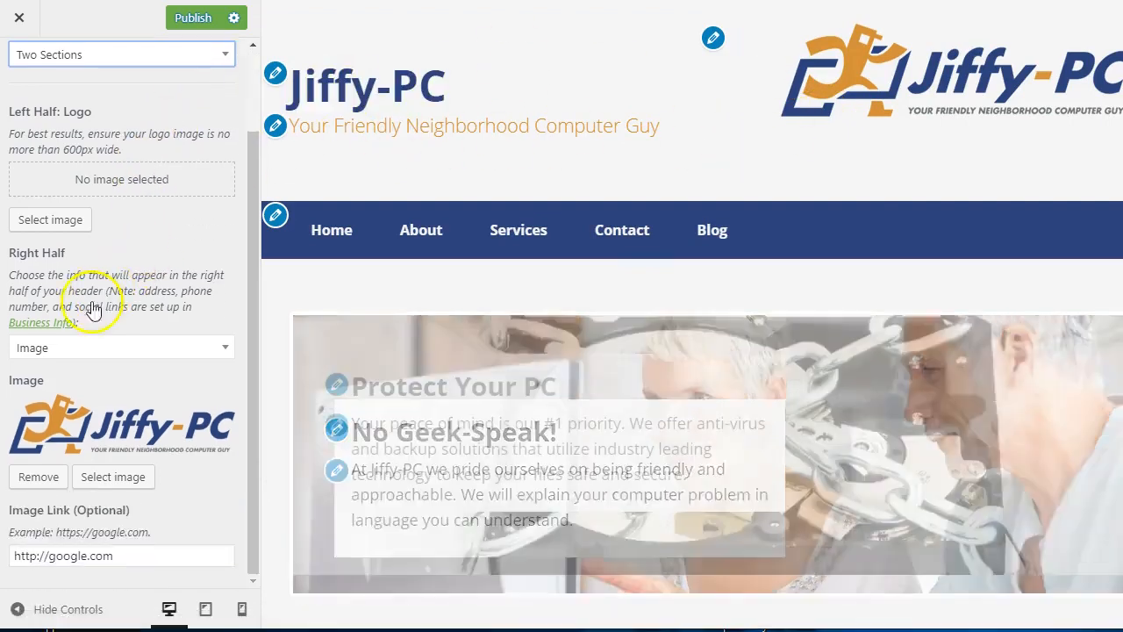
click(76, 351)
click(87, 406)
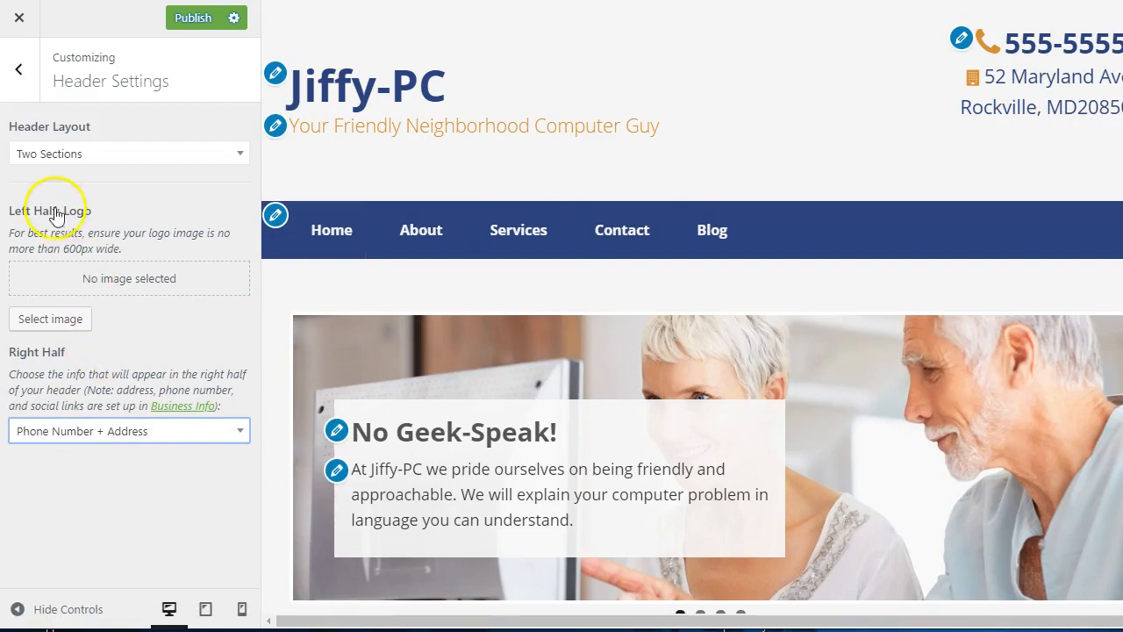
- Choose the logo500 image from the media library as the header's left-half logo
click(48, 320)
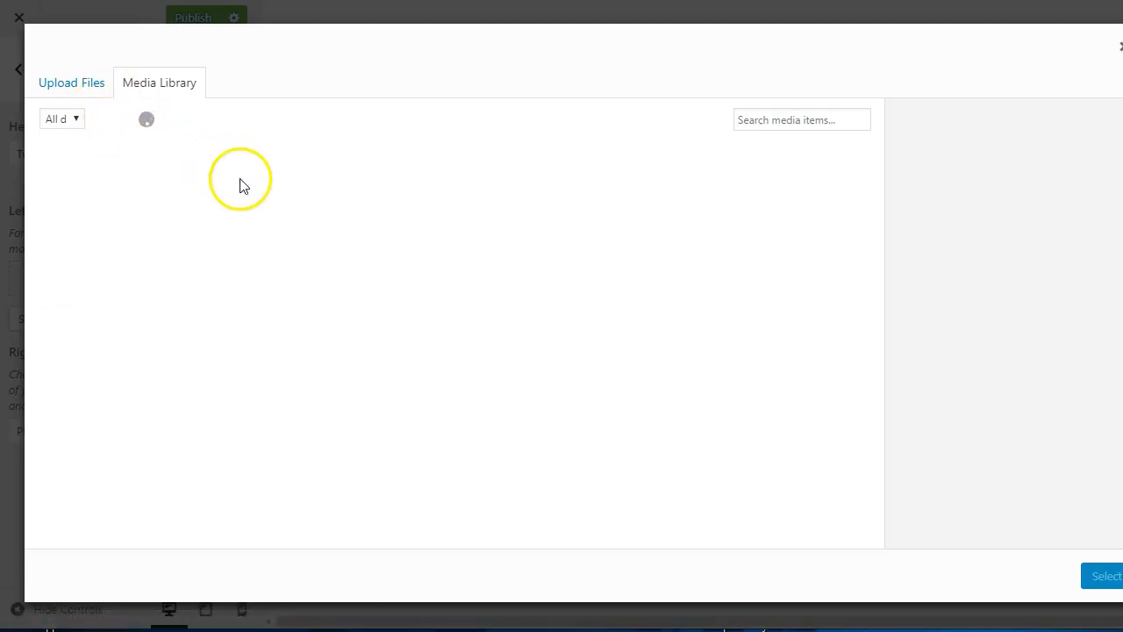
scroll(532, 305, down, 6)
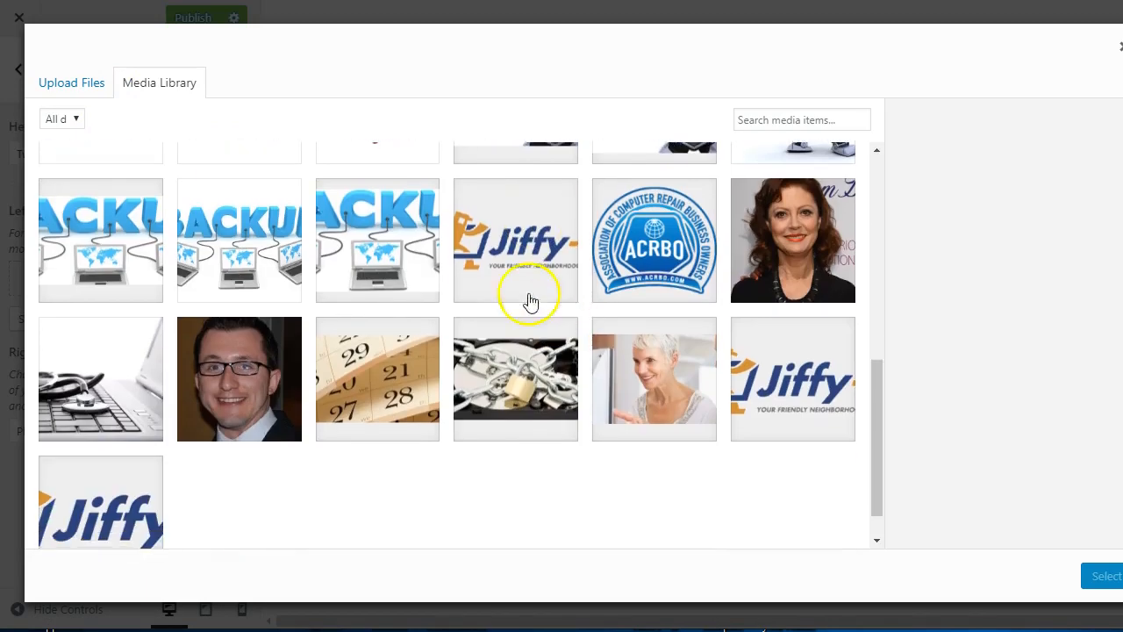
click(530, 298)
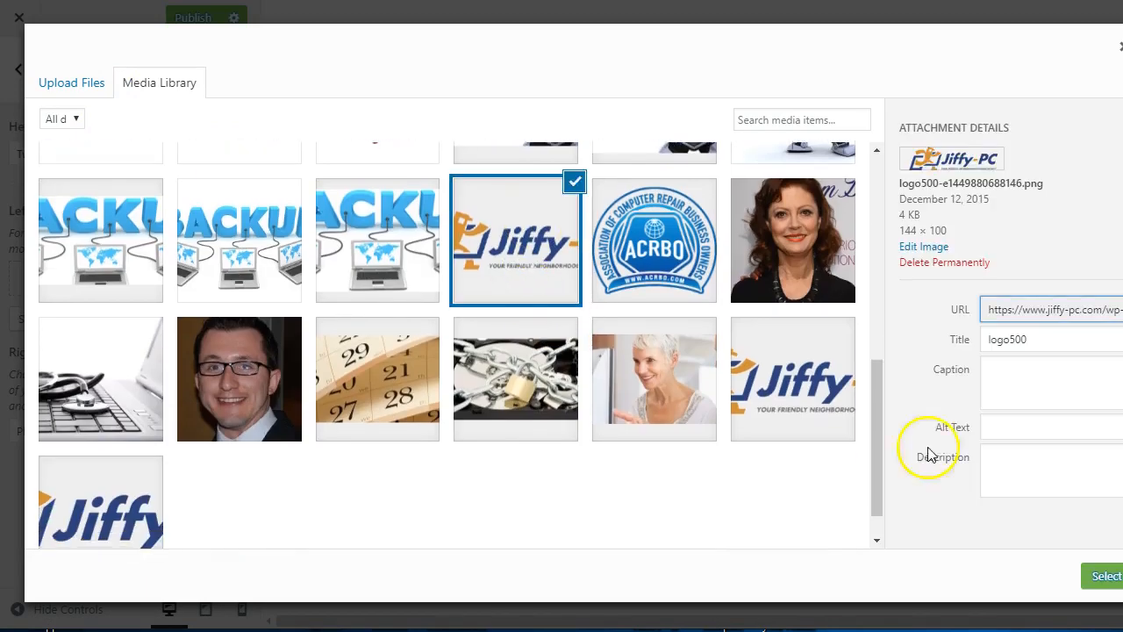
click(1097, 579)
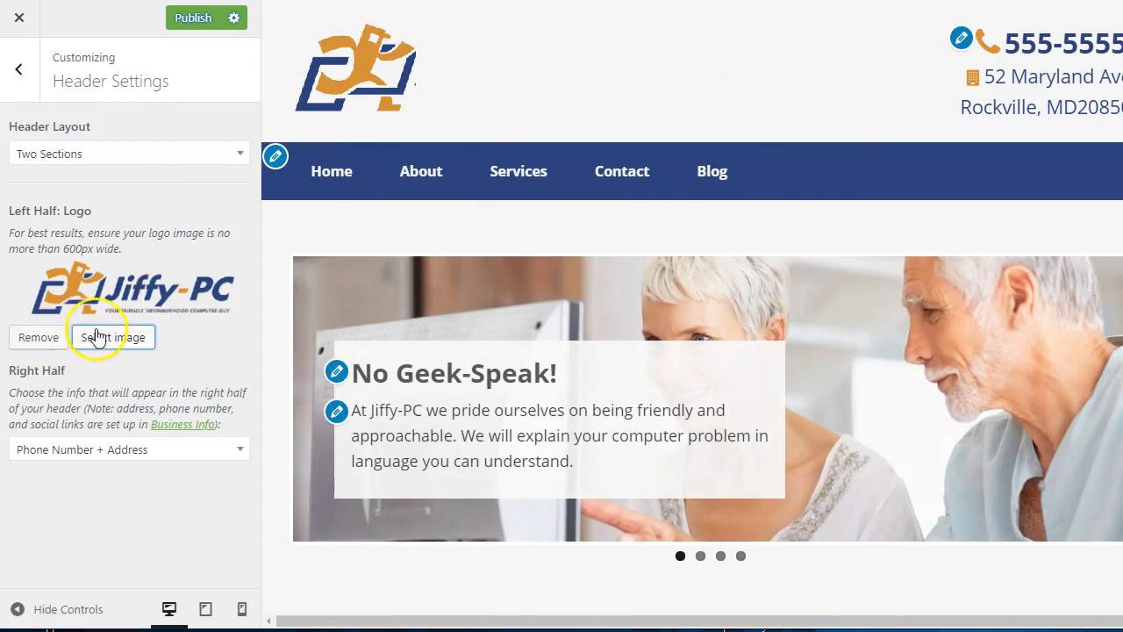
- Set the header layout back to Three Sections and review the content choices for the middle third
click(95, 156)
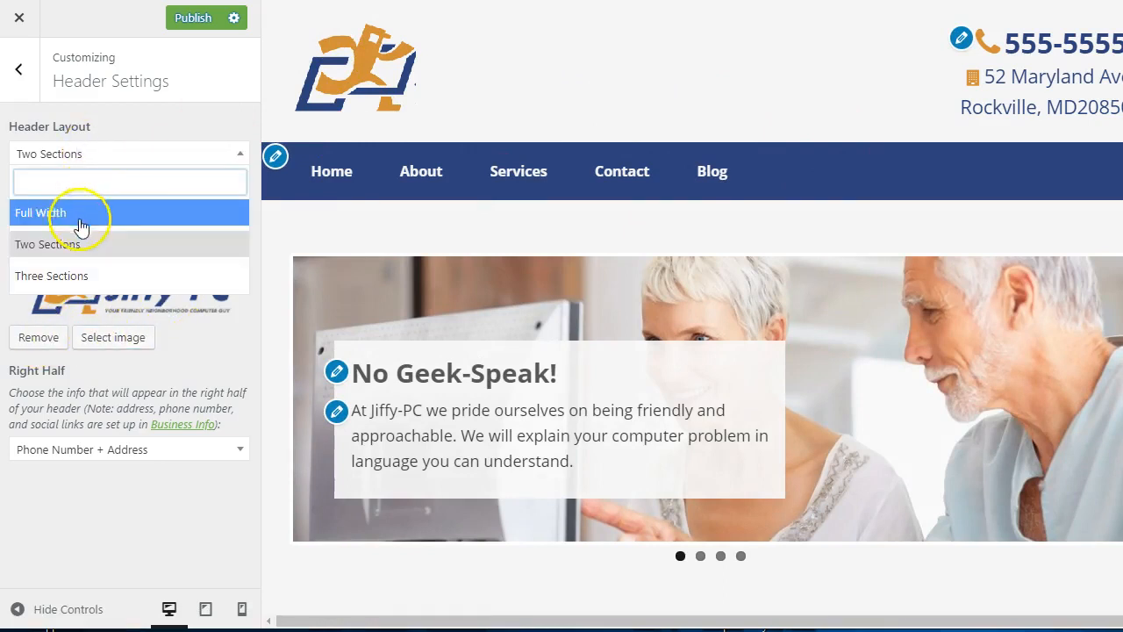
click(77, 273)
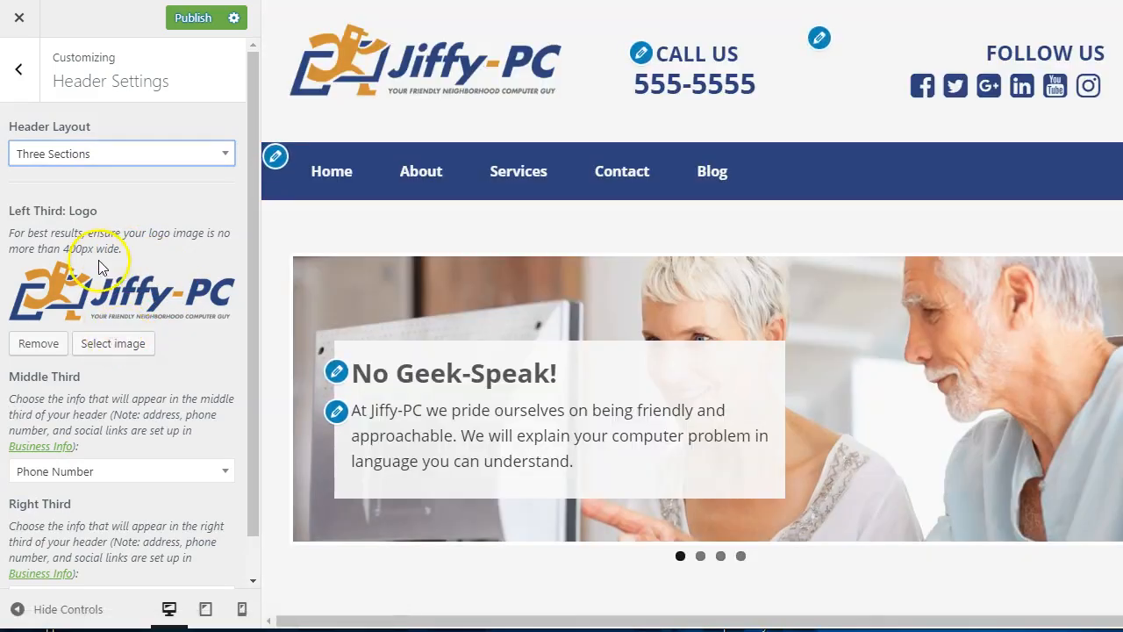
scroll(58, 271, down, 1)
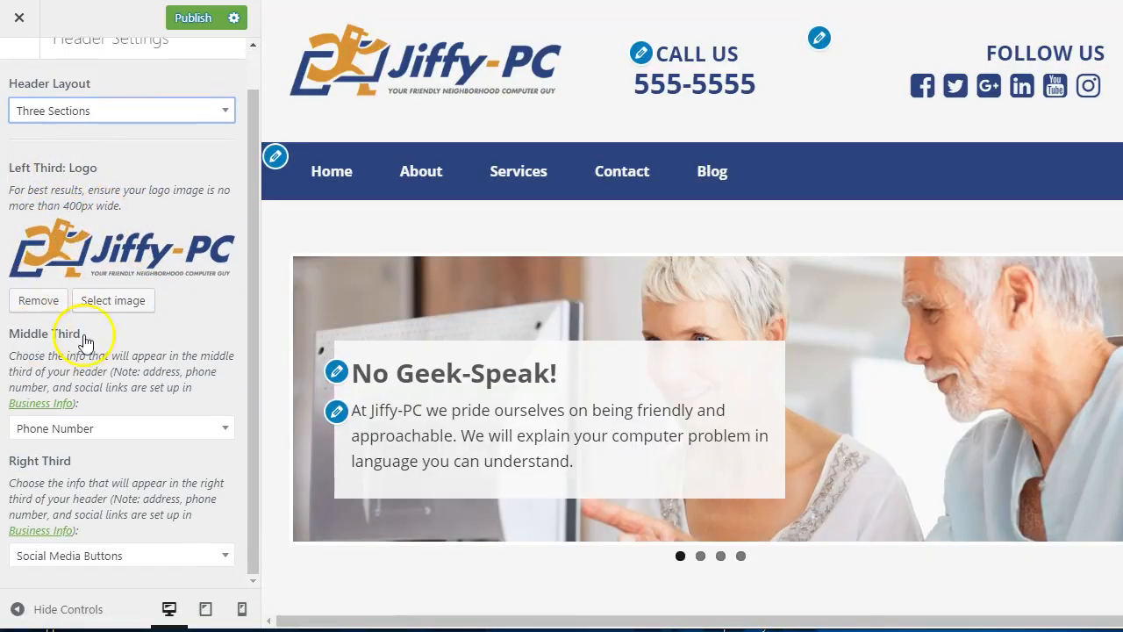
click(136, 429)
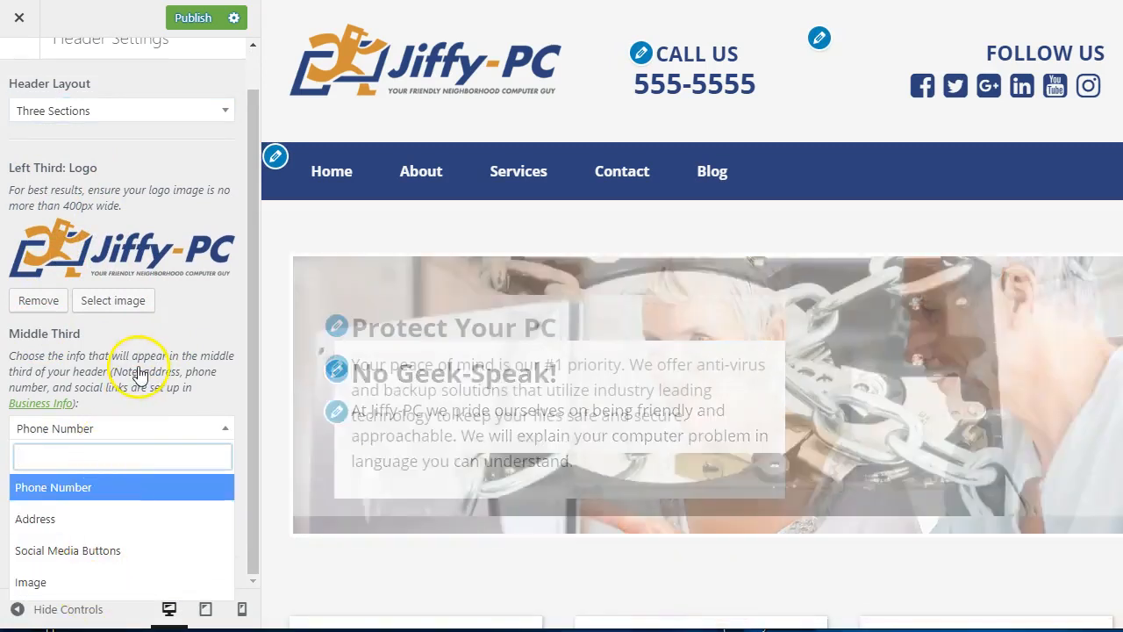
click(138, 427)
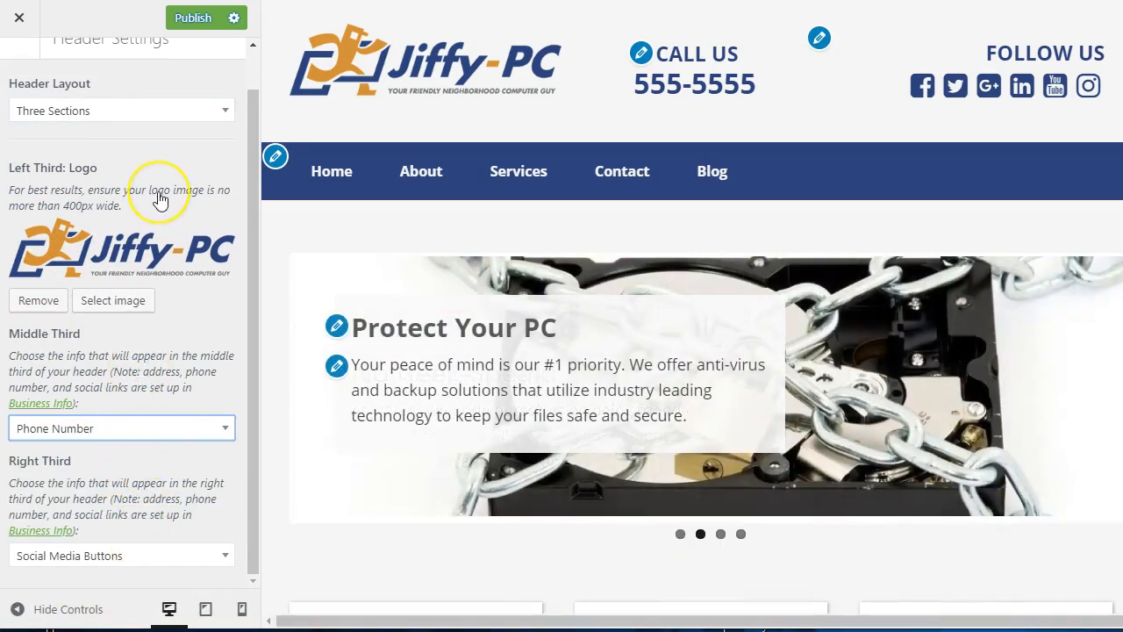
scroll(159, 200, up, 1)
scroll(104, 518, down, 1)
scroll(107, 505, up, 1)
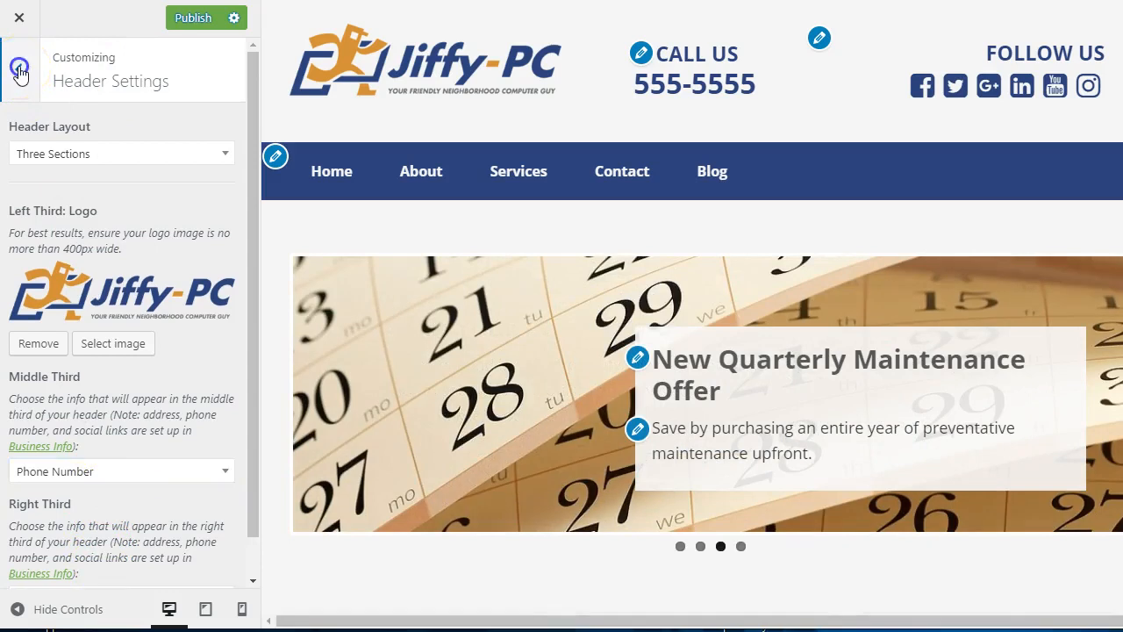
- Leave the Header Settings and open the Slider Settings within the Front Page Settings
click(19, 69)
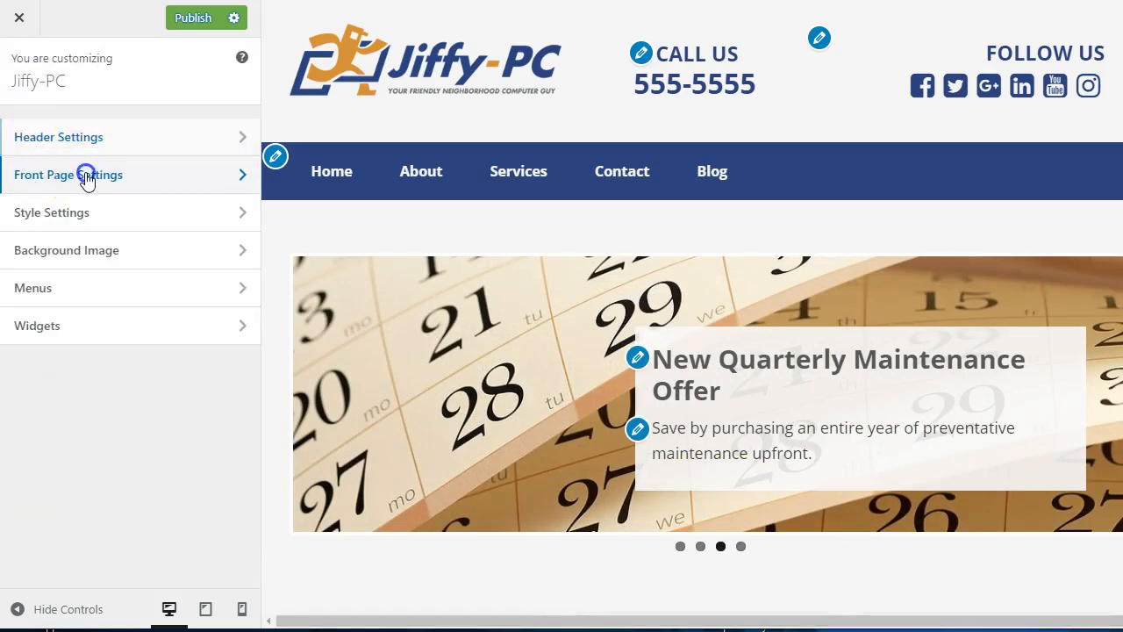
click(86, 176)
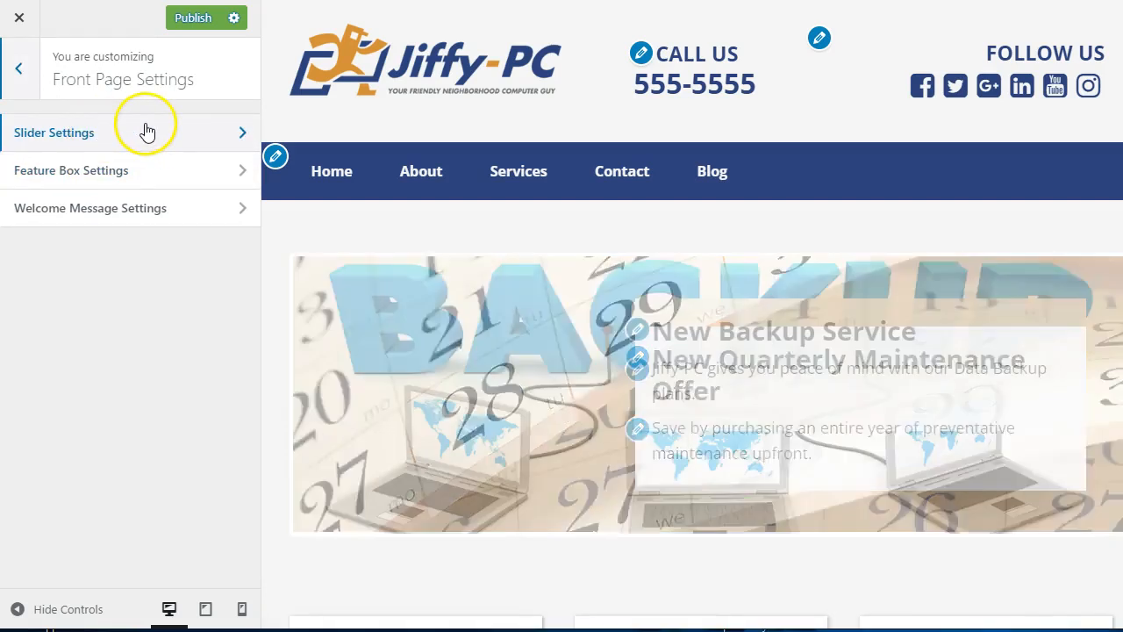
click(141, 133)
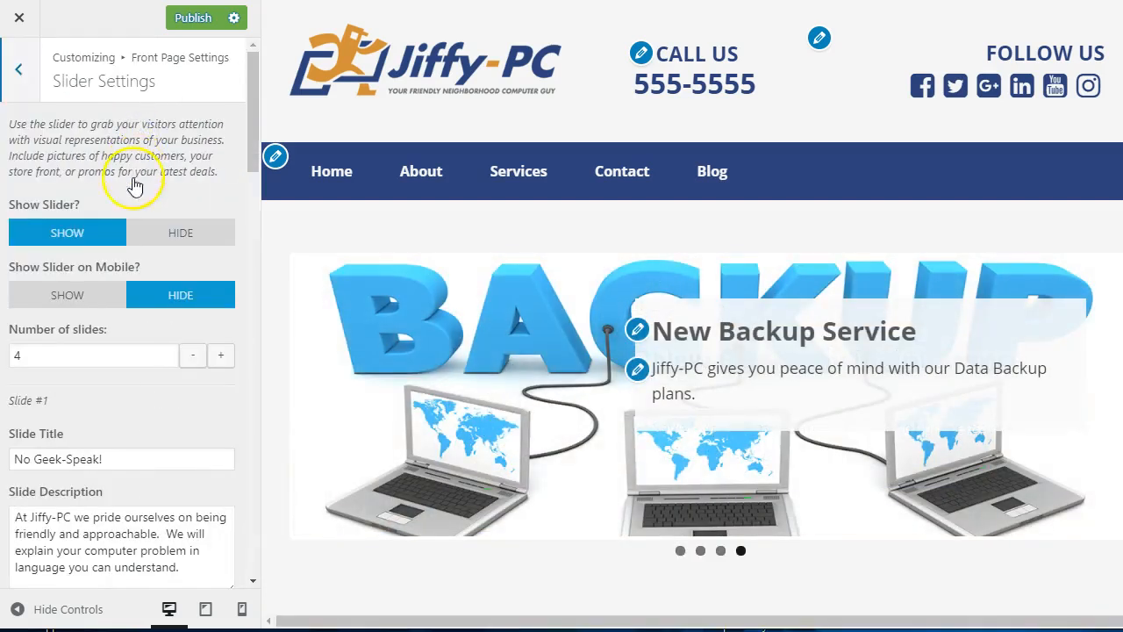
- Hide the front page slider and check the page preview without it
click(154, 230)
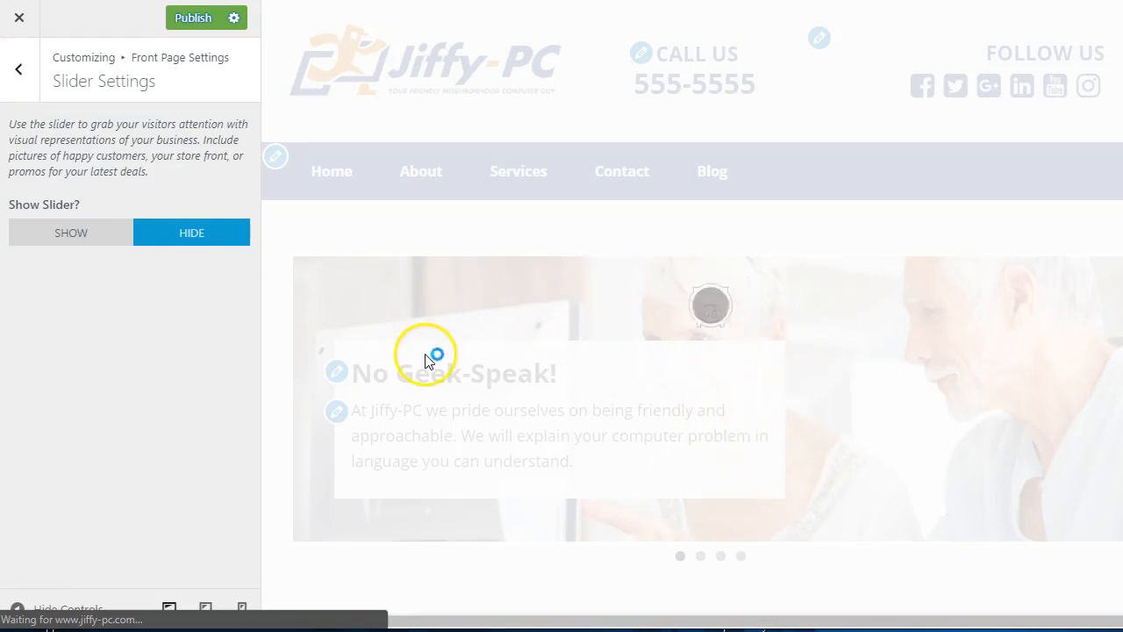
scroll(594, 355, down, 5)
scroll(598, 352, up, 2)
scroll(595, 352, up, 2)
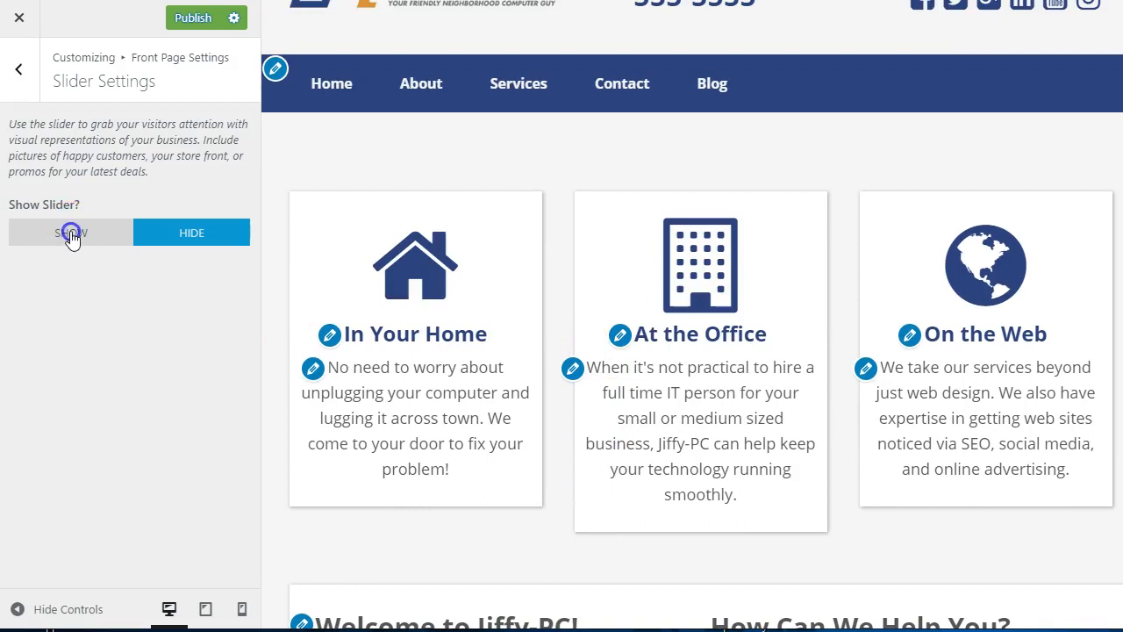
- Show the front page slider again and look through the title, description, image and link settings of its slides
click(71, 233)
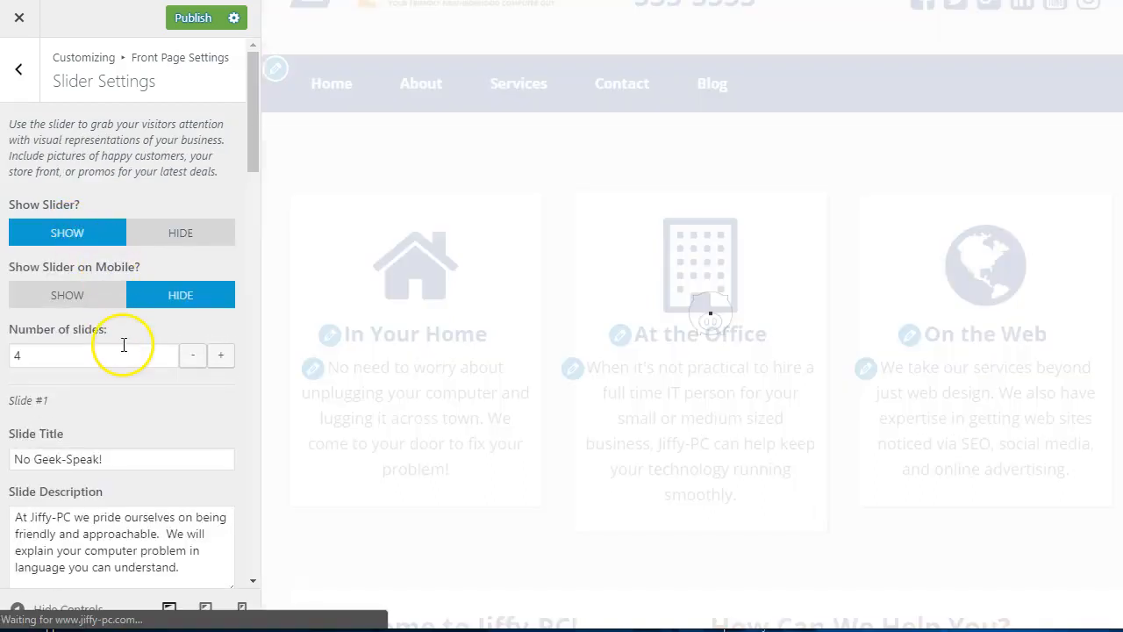
scroll(120, 347, down, 3)
scroll(100, 143, down, 2)
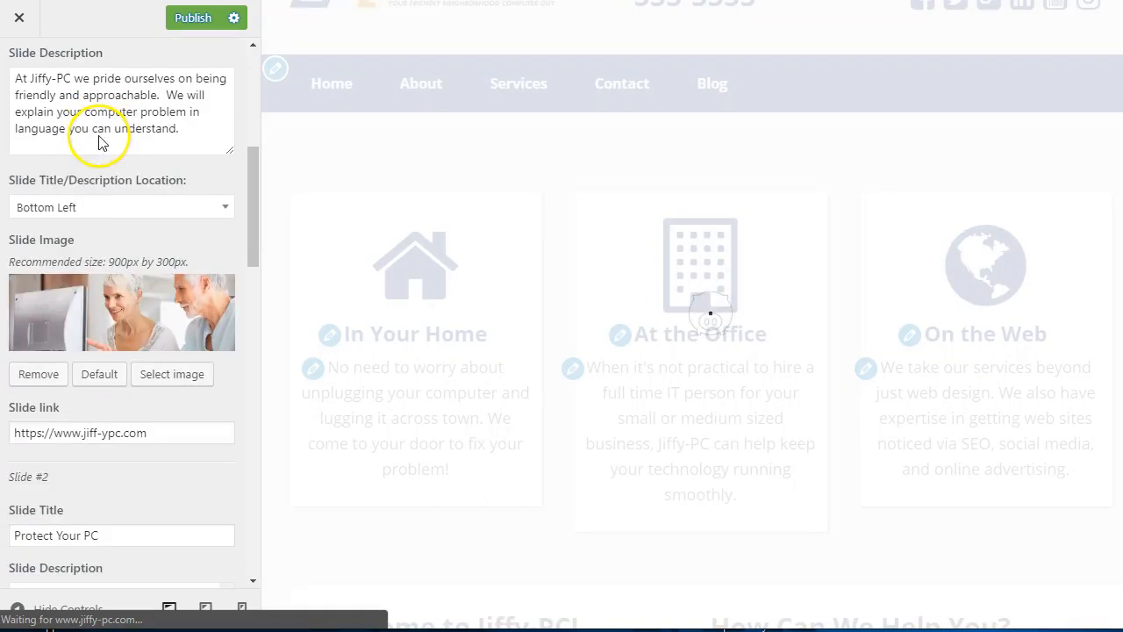
scroll(94, 263, down, 3)
scroll(97, 279, down, 10)
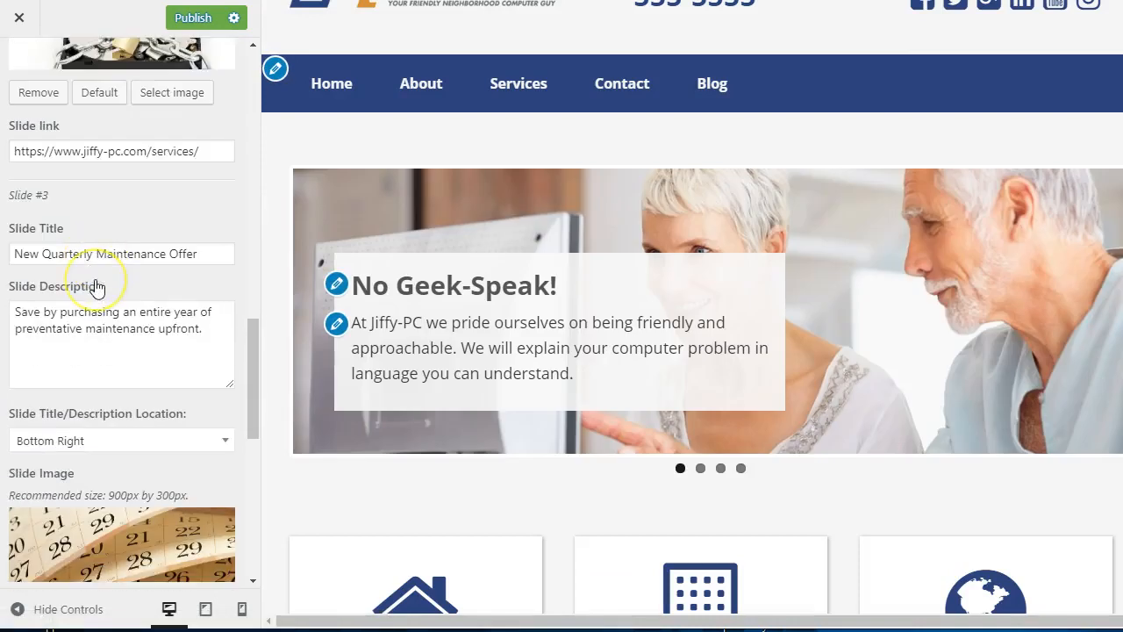
- Review the number of slides and the first slide's text, location, image and link settings, and return to the Front Page Settings
scroll(97, 288, up, 20)
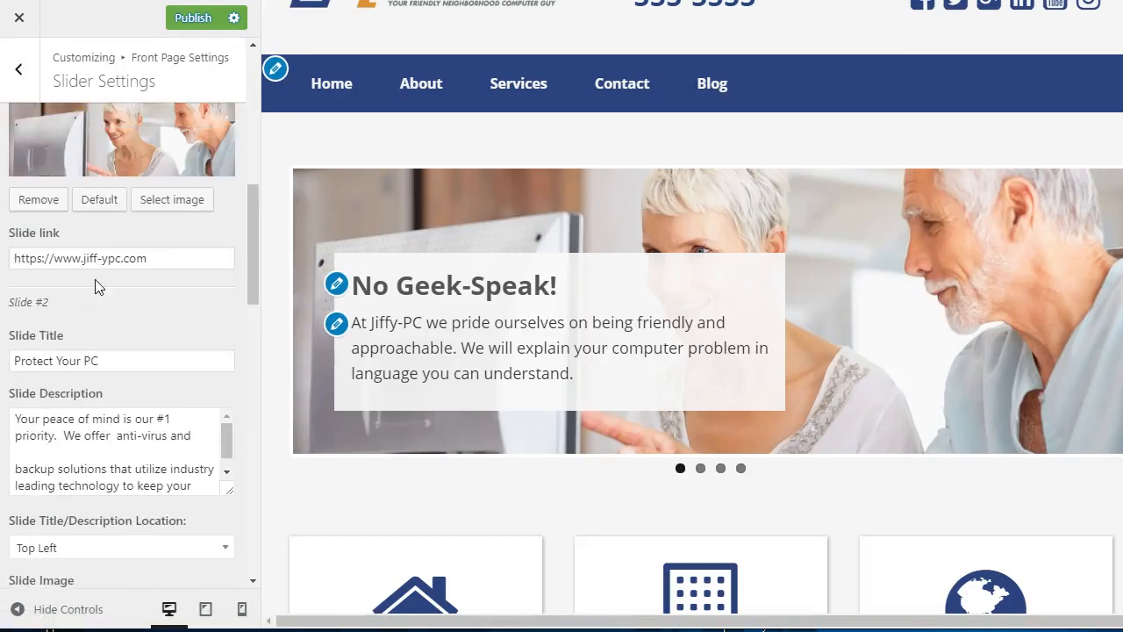
scroll(97, 280, up, 3)
click(35, 354)
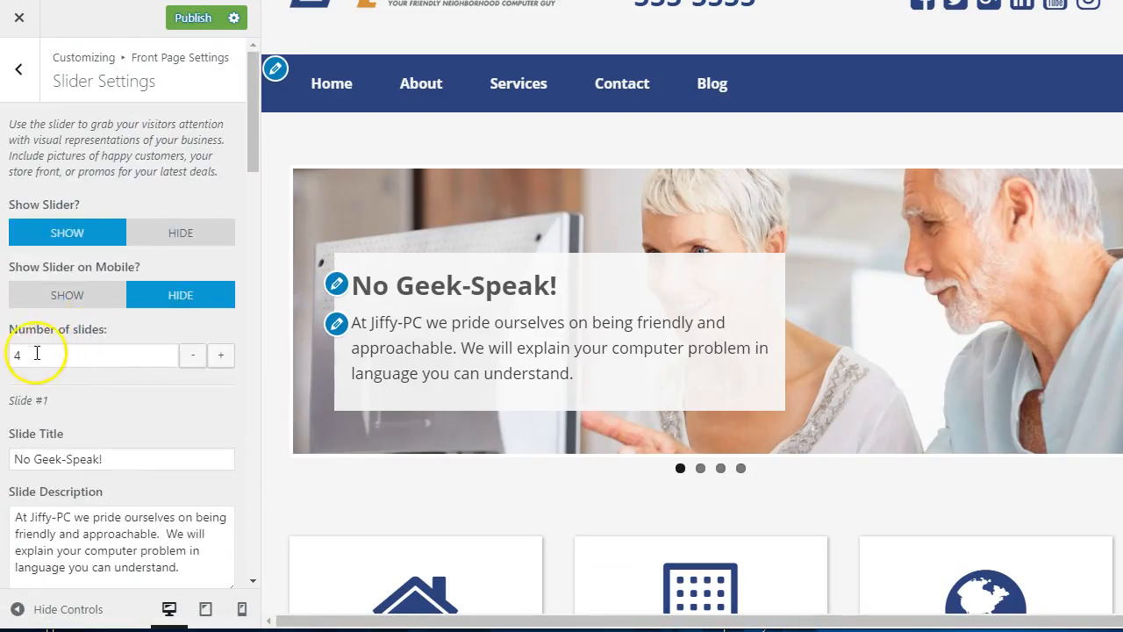
scroll(88, 377, down, 1)
scroll(114, 399, down, 2)
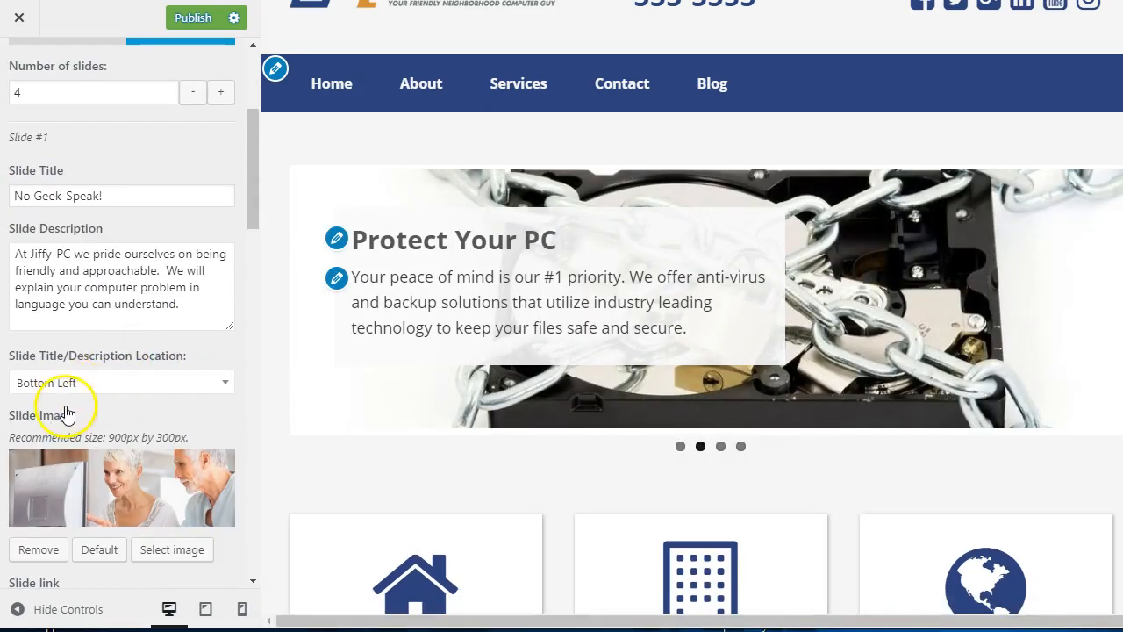
scroll(84, 442, down, 2)
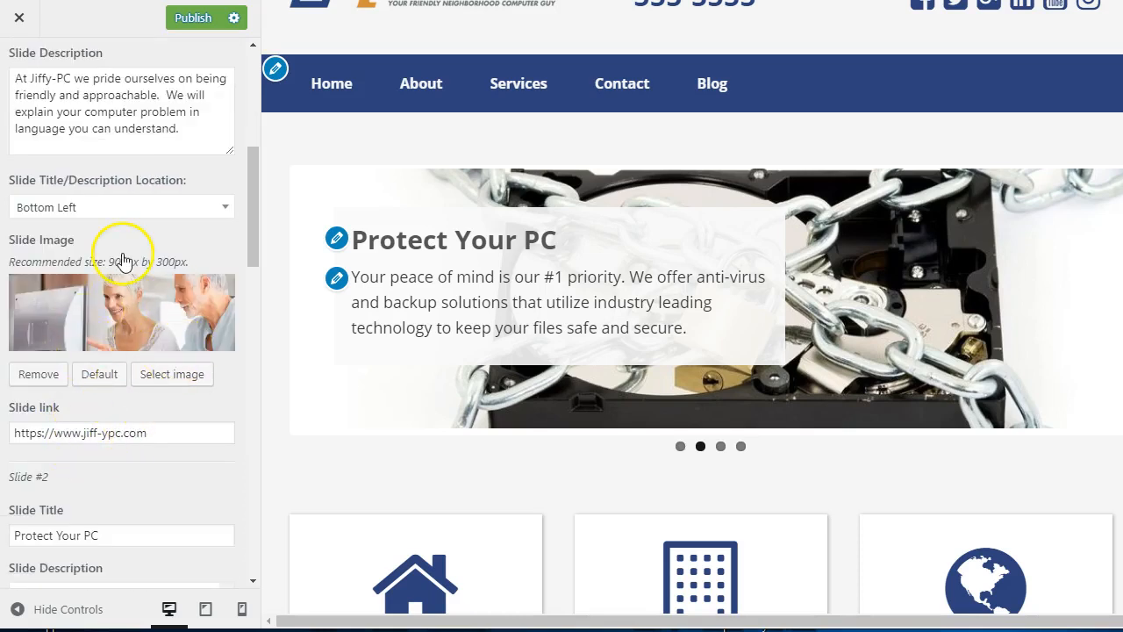
scroll(79, 167, up, 6)
click(20, 95)
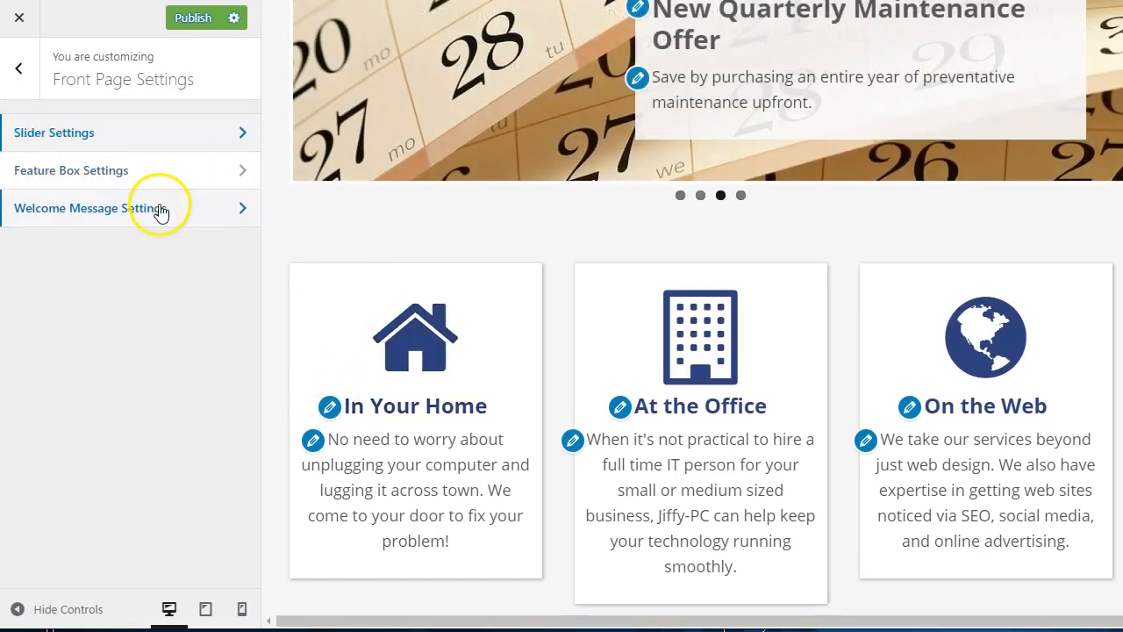
- Open the Welcome Message Settings, hide the contact form, and check the welcome section in the page preview
scroll(275, 238, down, 5)
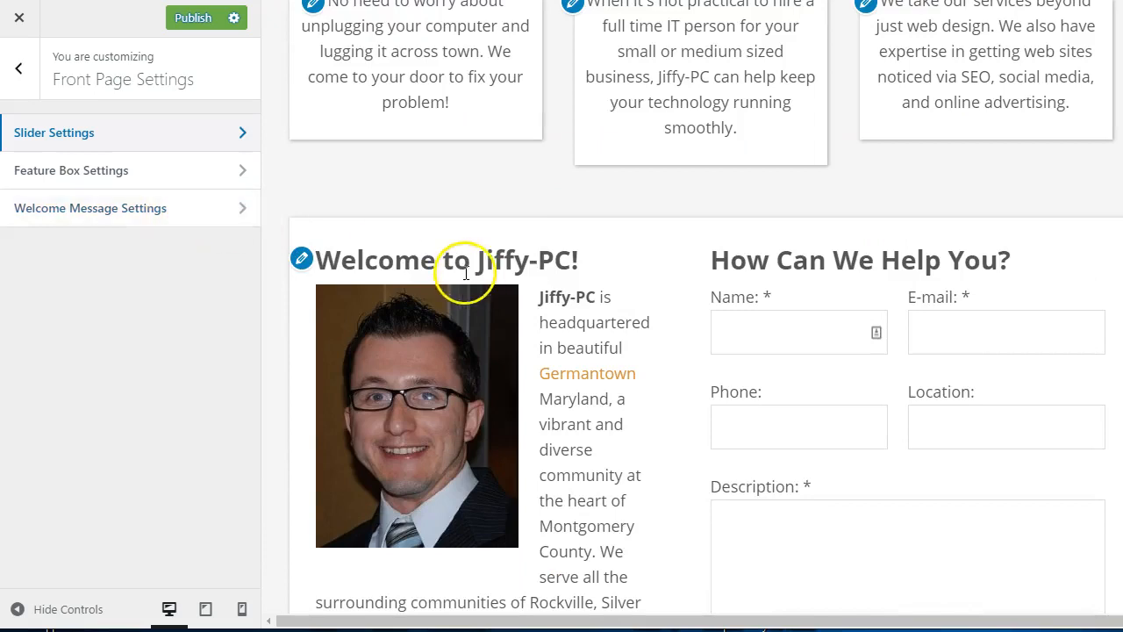
scroll(467, 273, down, 2)
click(190, 209)
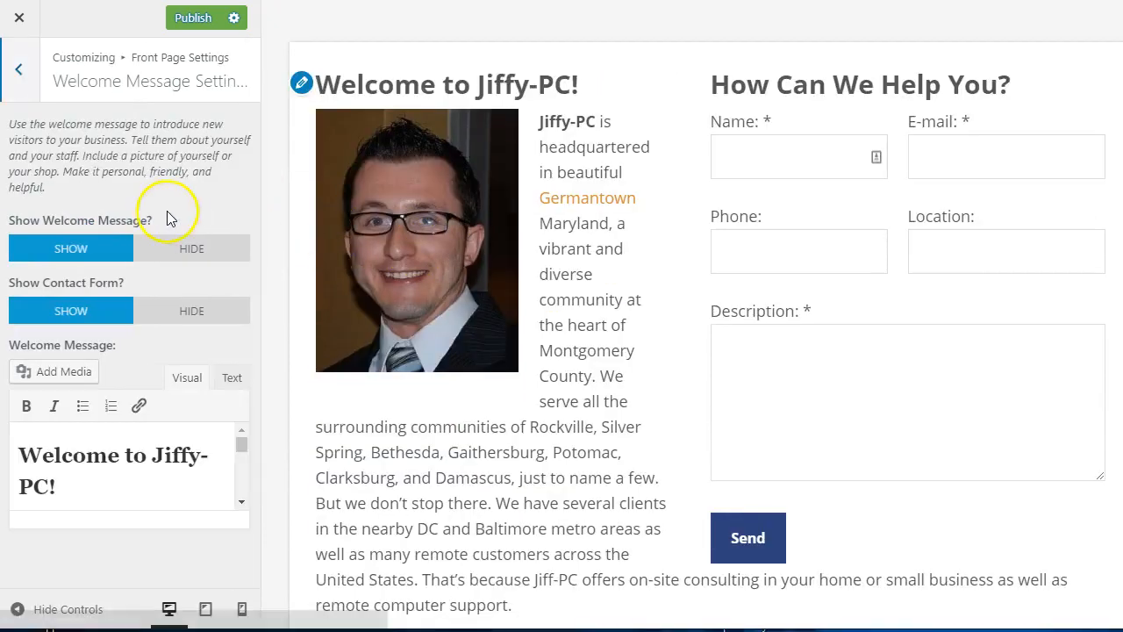
click(136, 260)
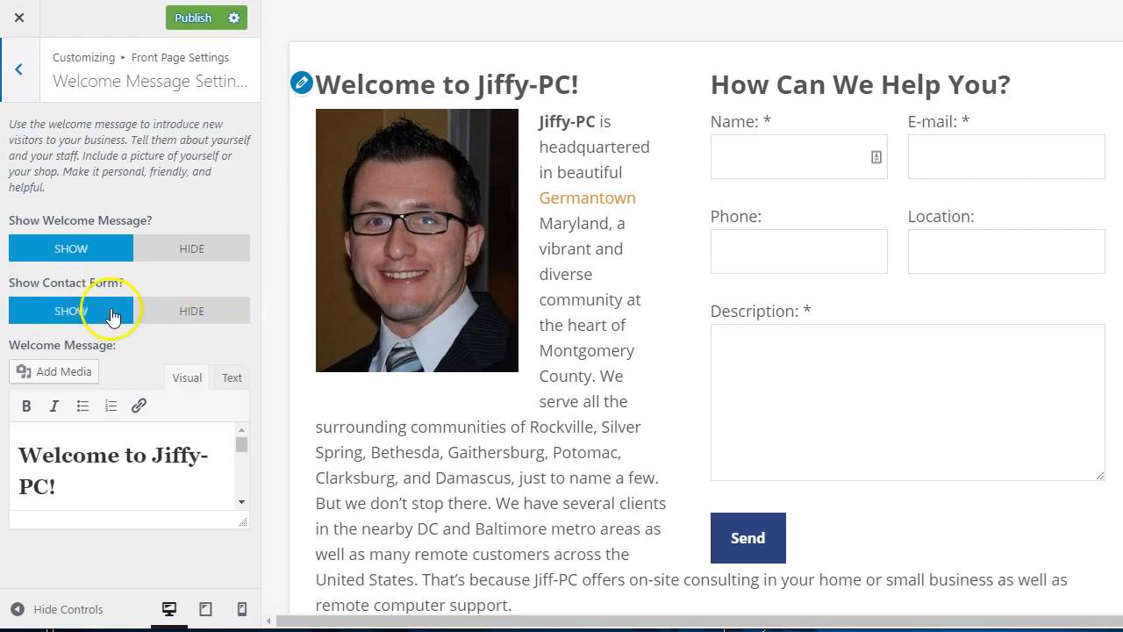
click(184, 314)
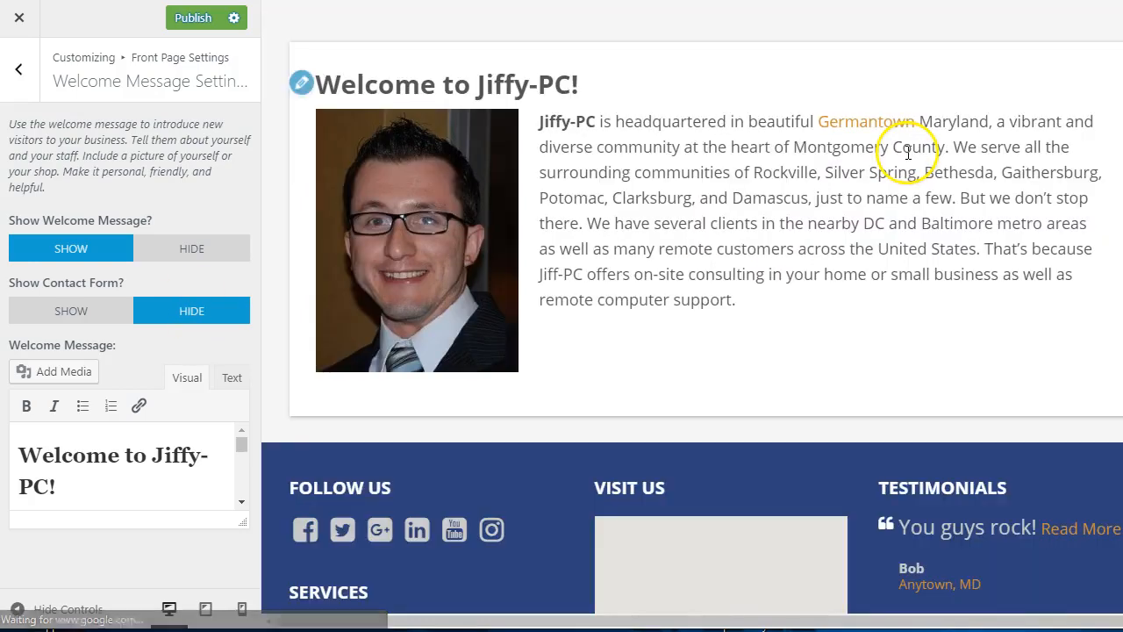
scroll(928, 221, up, 2)
scroll(933, 205, down, 1)
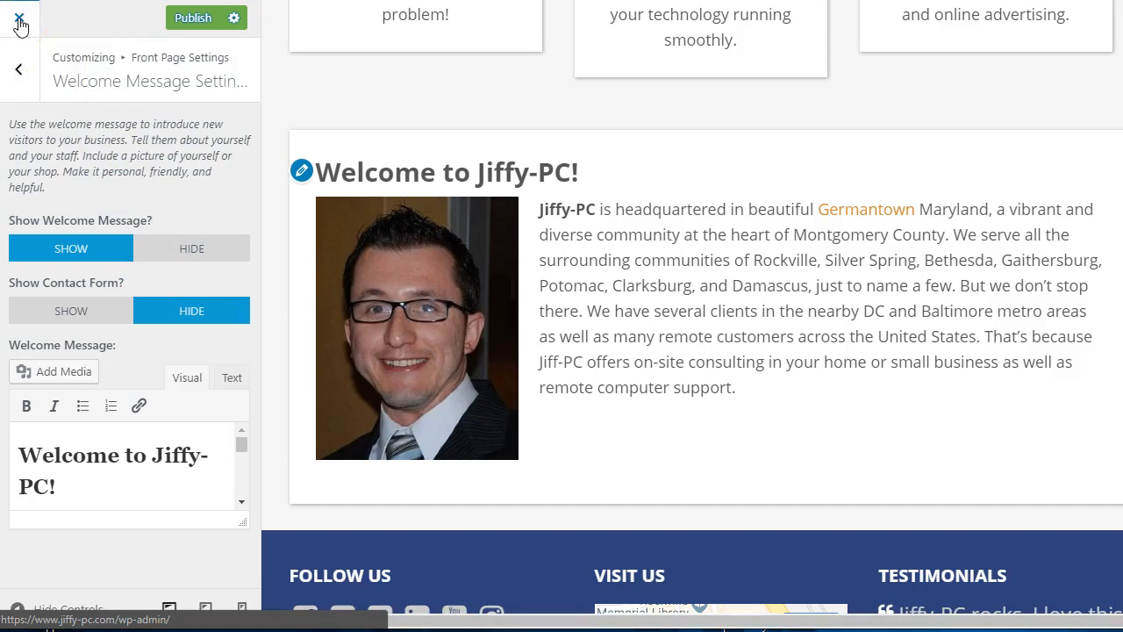
- Save the customizer changes as a draft and copy the share preview link
click(237, 19)
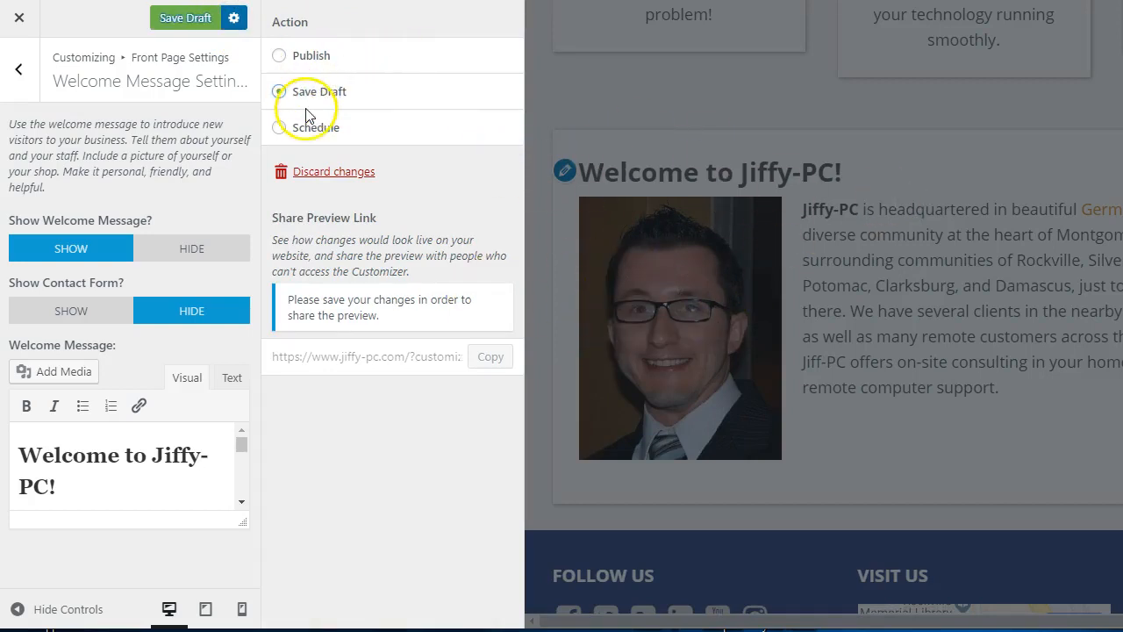
click(171, 25)
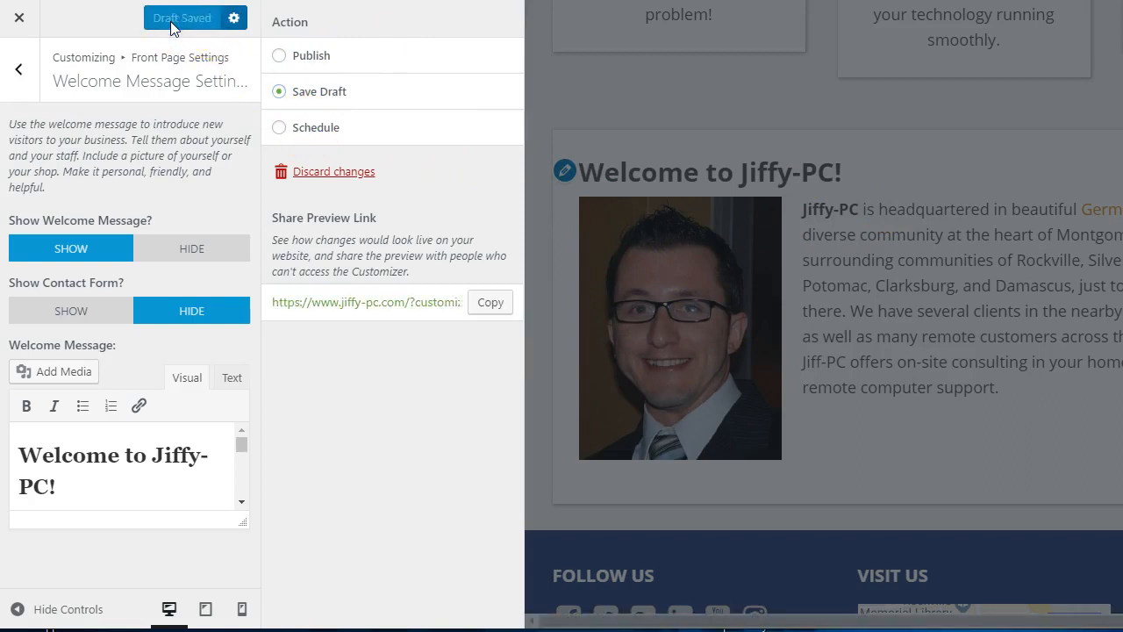
triple_click(309, 220)
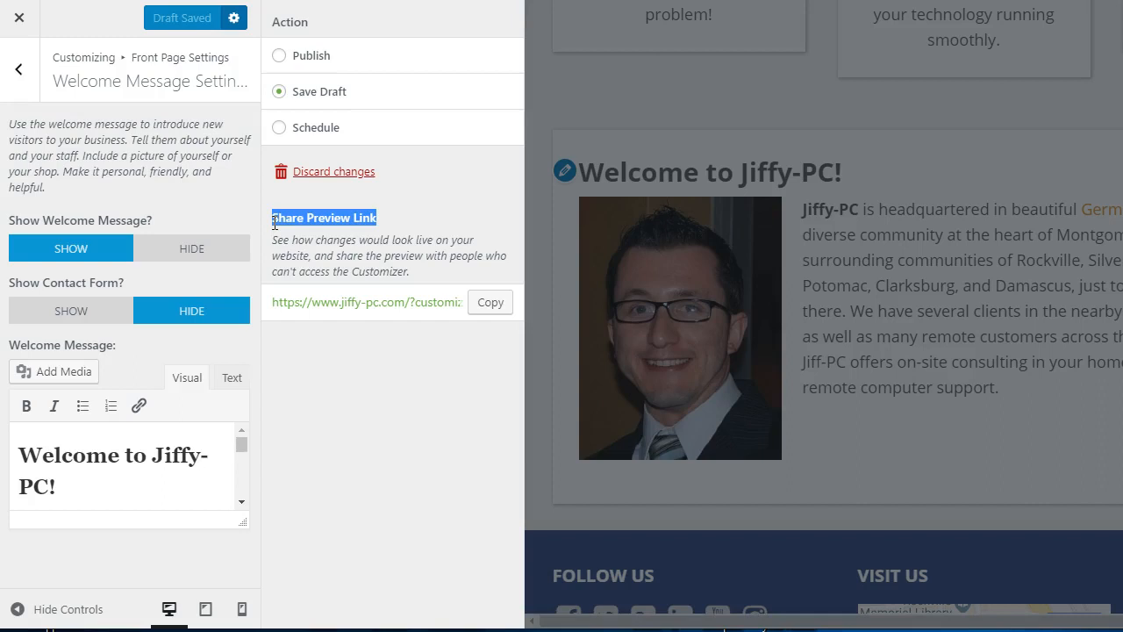
click(466, 307)
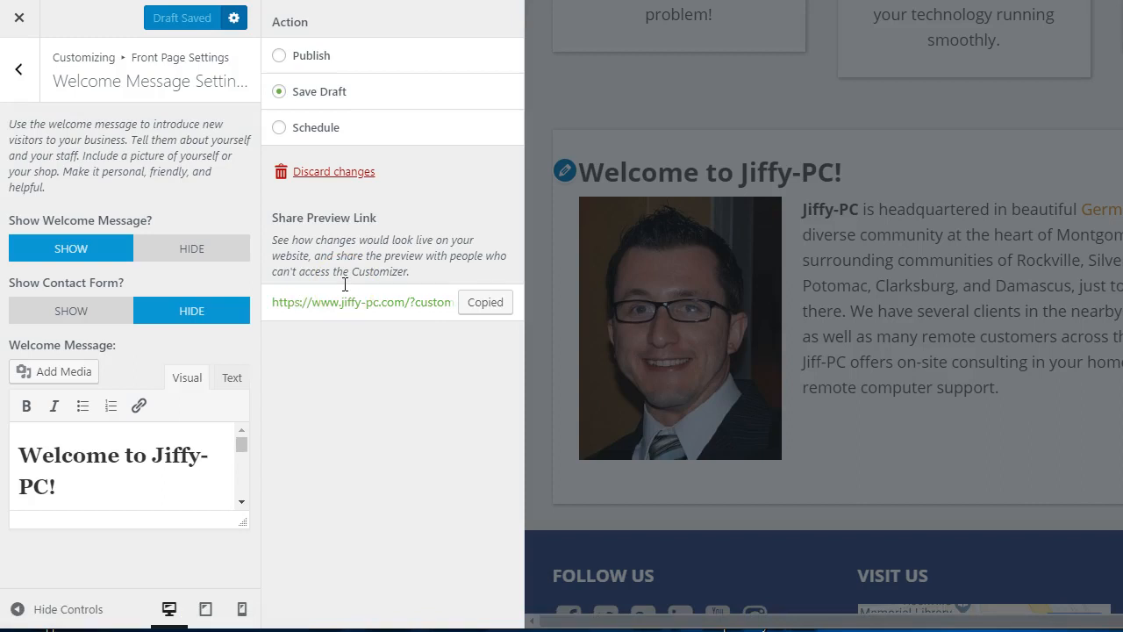
- Set the save action back to Publish and return to the main list of customizer sections
click(279, 56)
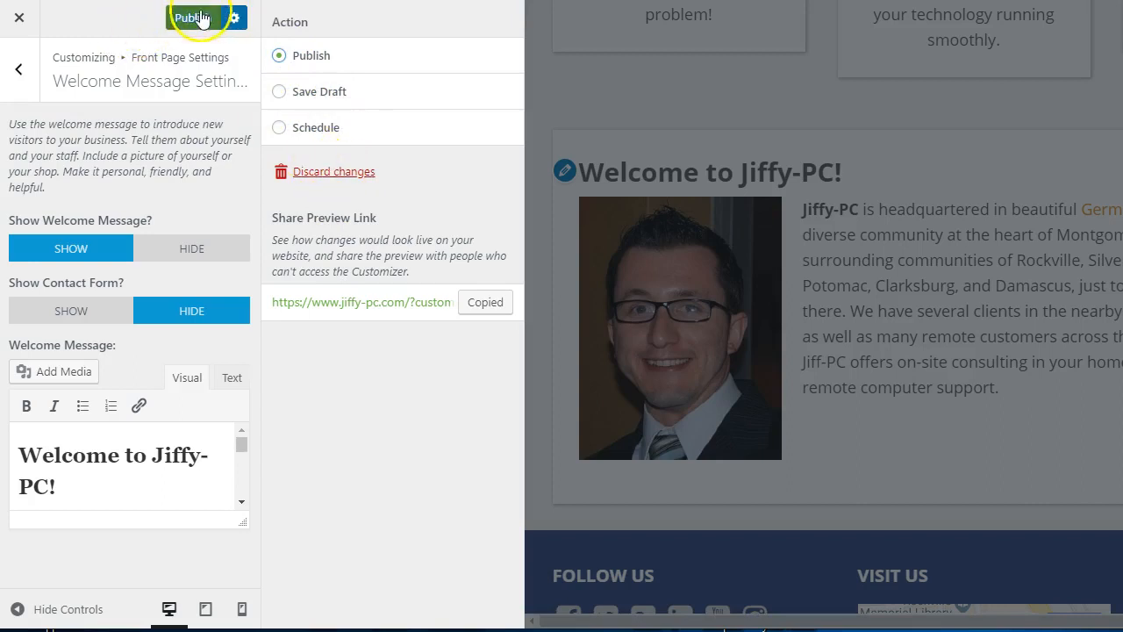
click(234, 18)
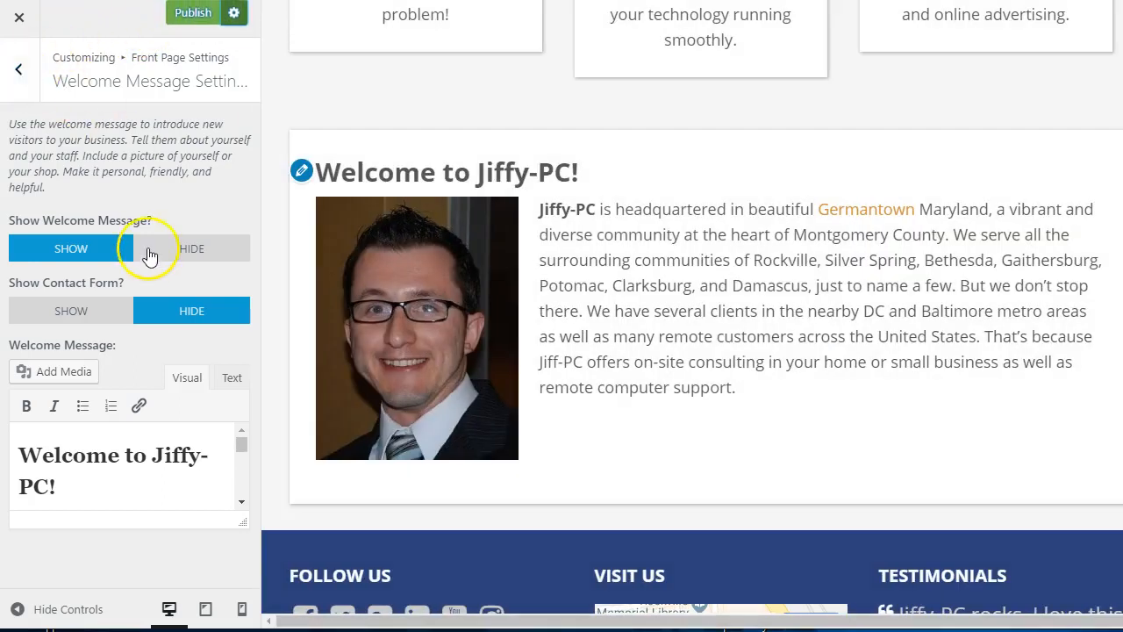
click(22, 71)
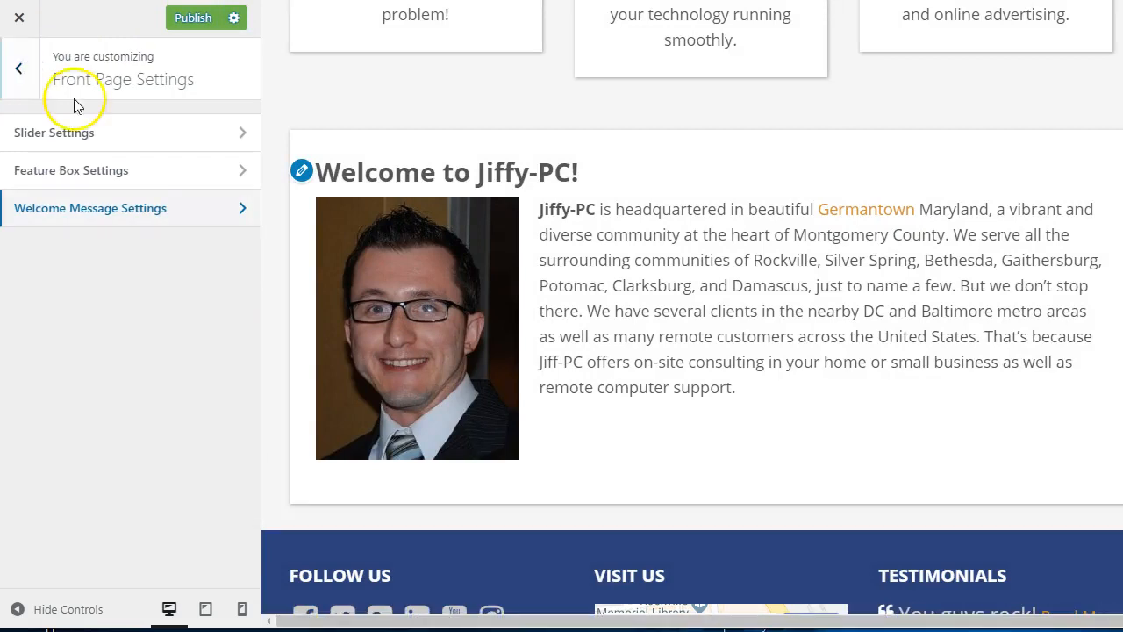
click(19, 71)
- Open the "On the Web" feature box description from the page preview and select its text
scroll(693, 325, up, 3)
scroll(807, 301, up, 2)
scroll(815, 333, down, 7)
scroll(820, 321, up, 4)
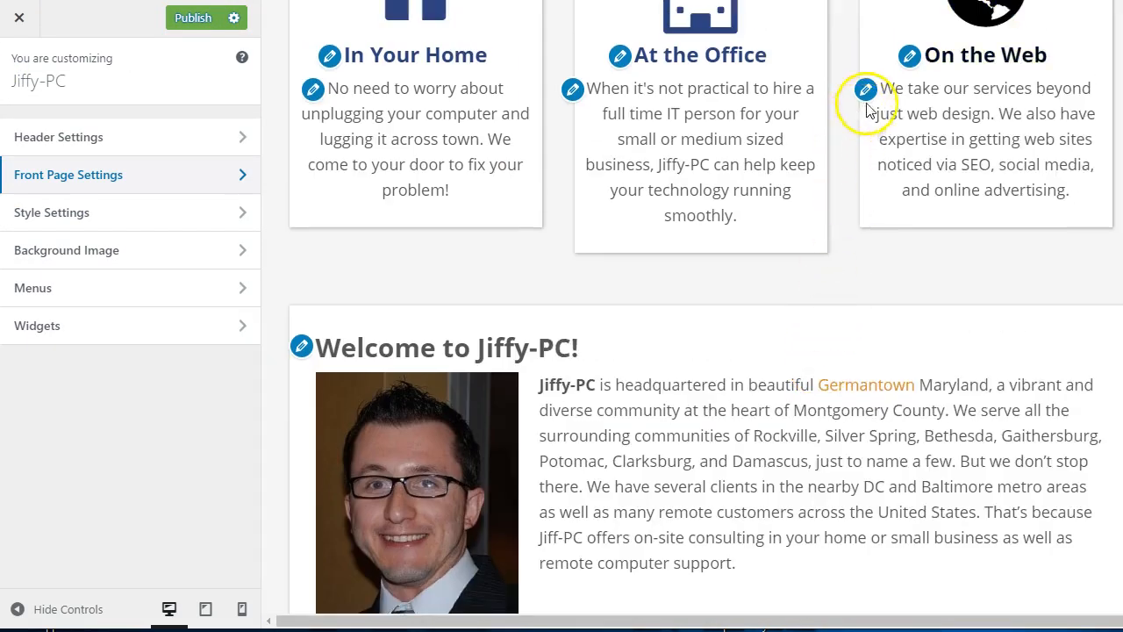
scroll(882, 237, up, 3)
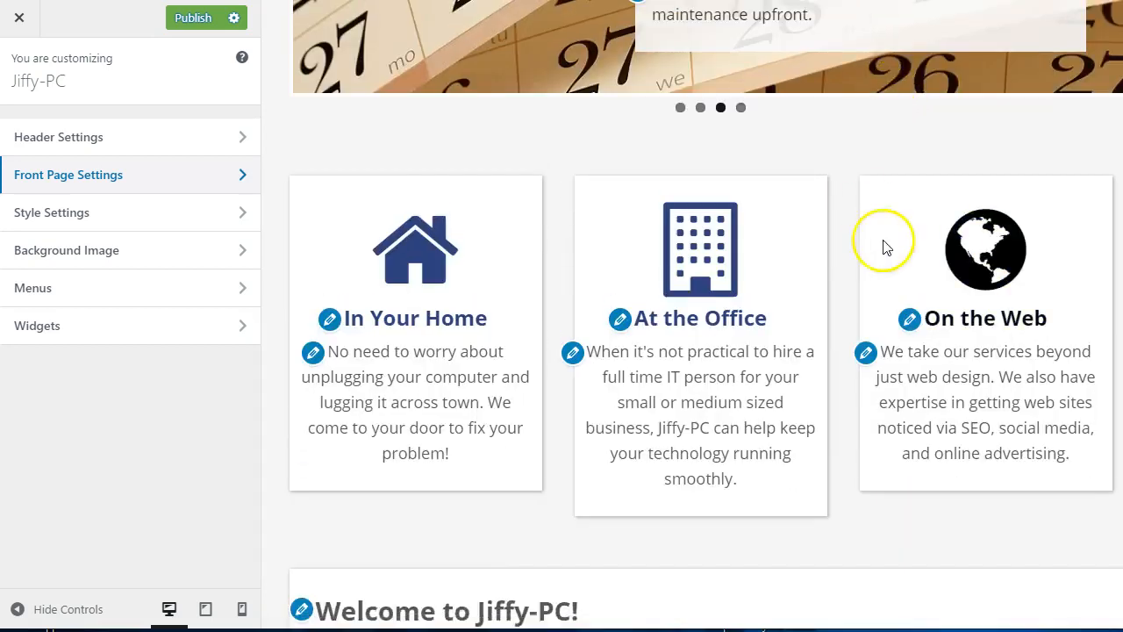
scroll(887, 246, up, 2)
click(866, 531)
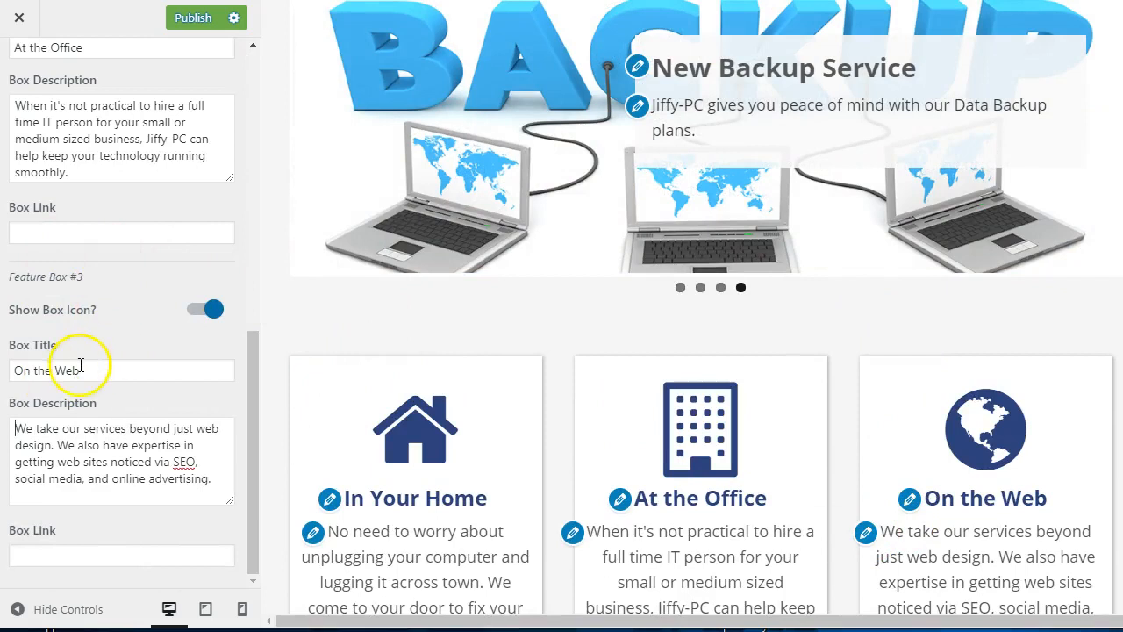
drag(16, 431, 203, 481)
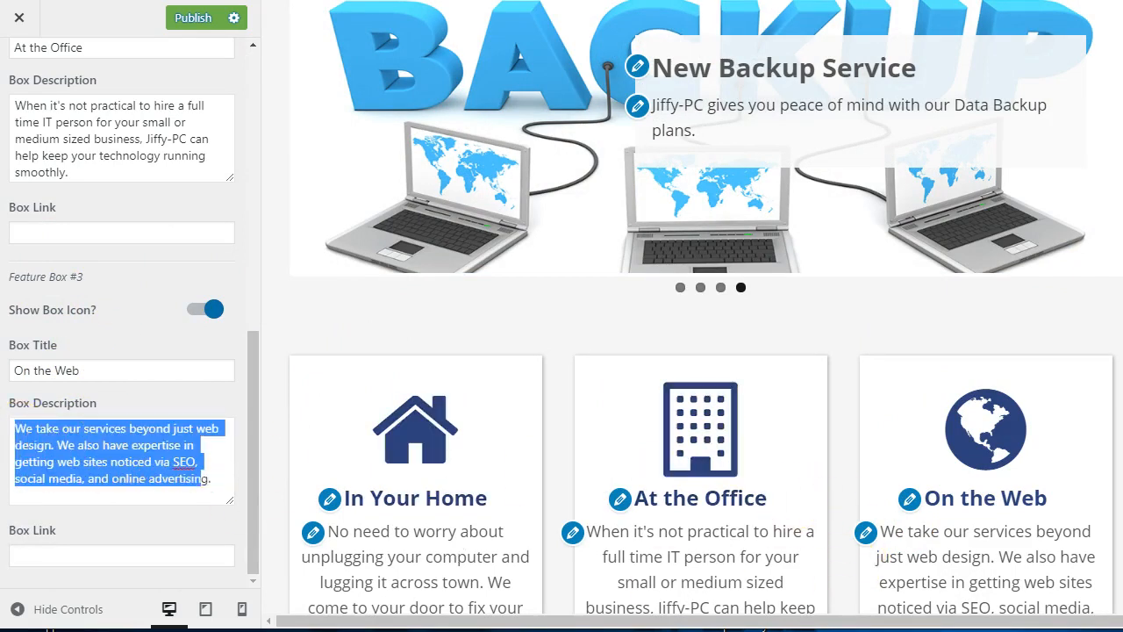
- Stay in the customizer and go back from the Feature Box Settings to the main list of sections
click(16, 17)
click(735, 74)
scroll(54, 95, up, 10)
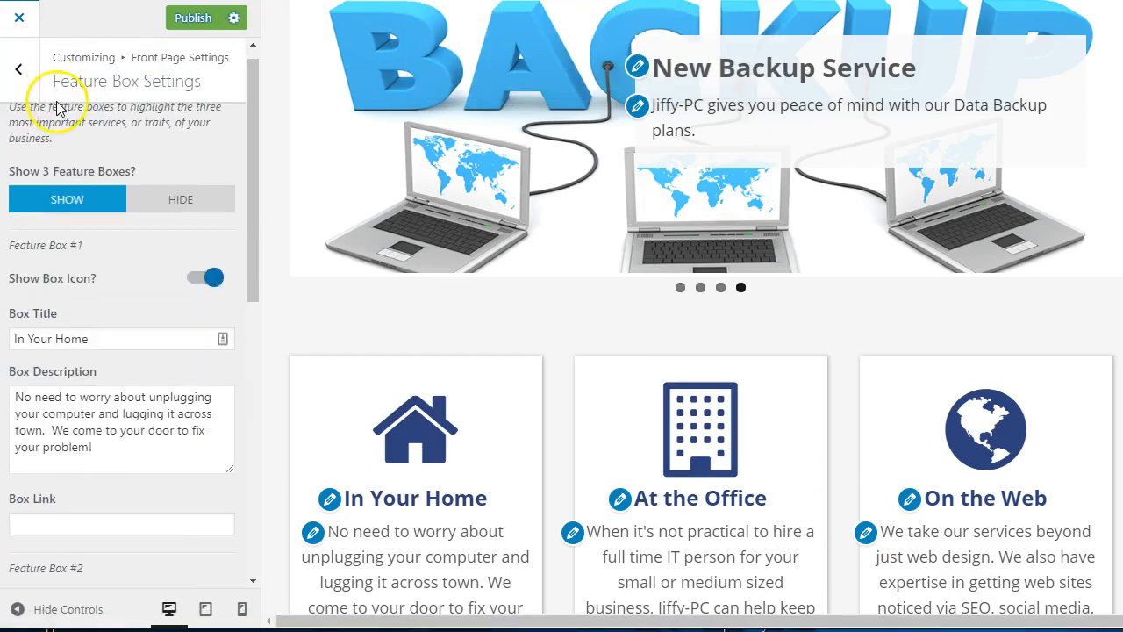
click(9, 81)
click(15, 81)
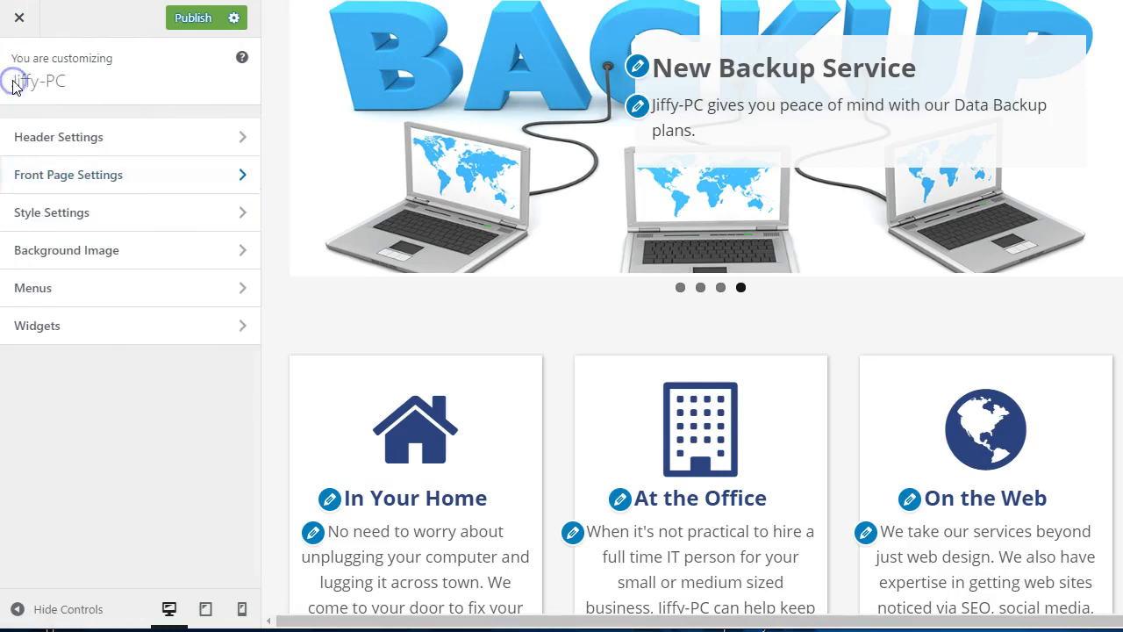
- Open the Style Settings and review the Footer and Sidebar sections with their color options
click(105, 220)
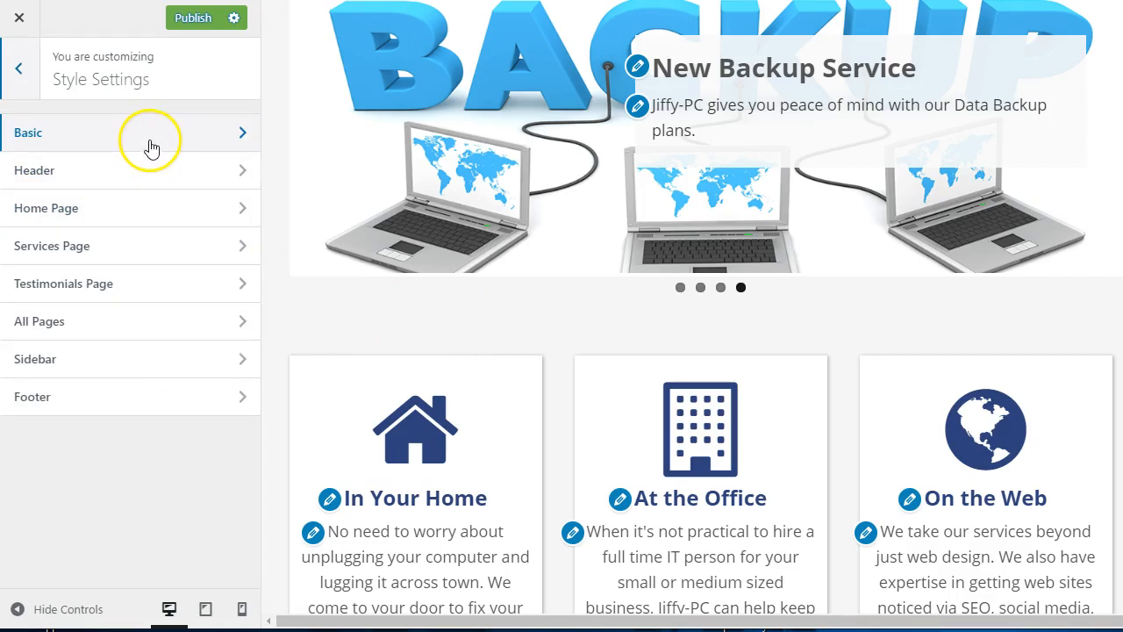
click(151, 402)
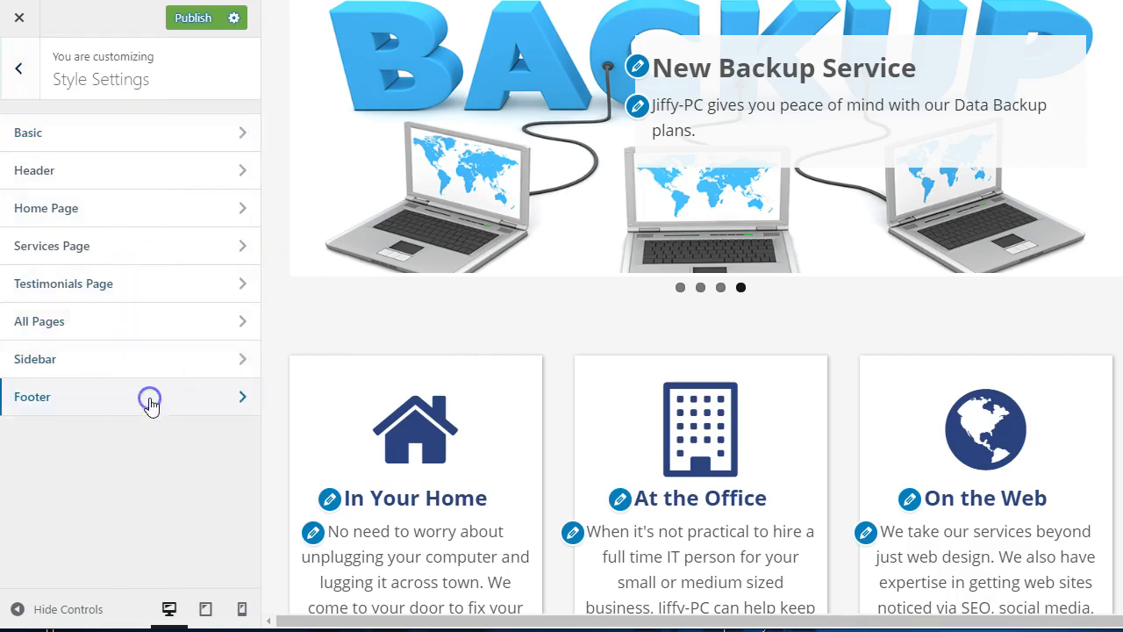
click(25, 72)
click(55, 362)
scroll(85, 322, down, 1)
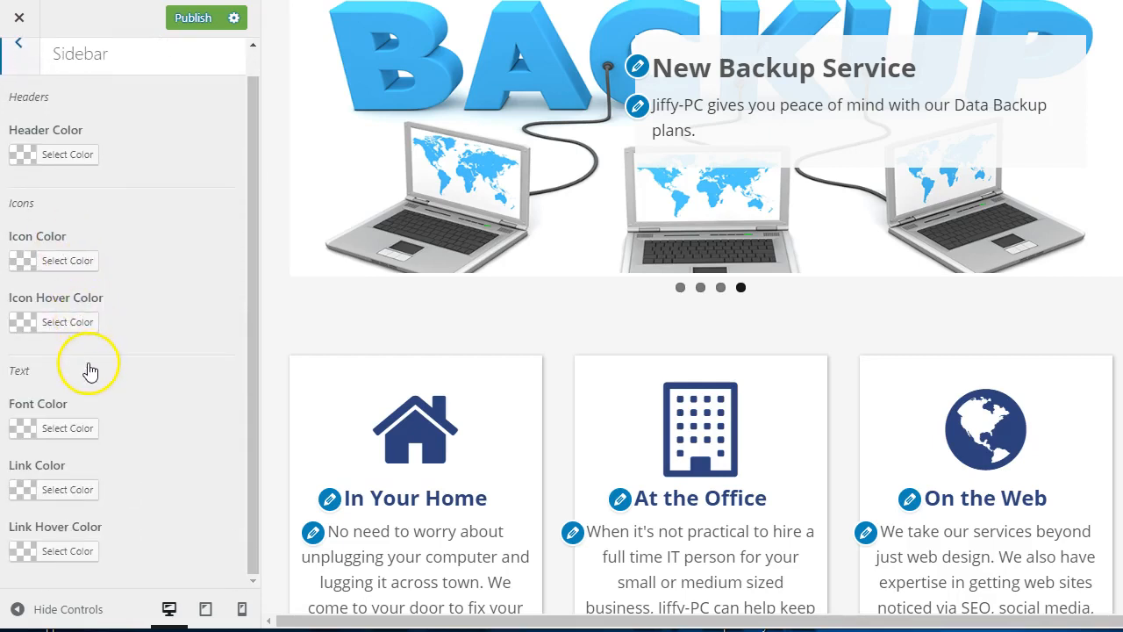
scroll(88, 372, up, 1)
click(20, 81)
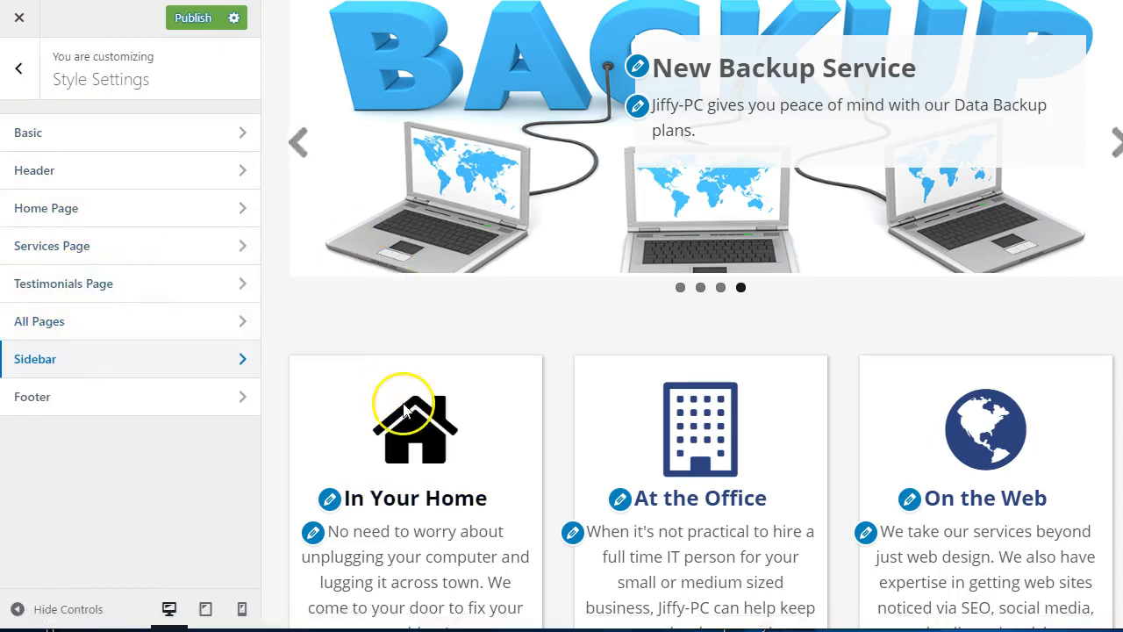
- Open the Basic style settings and browse the font families offered for the site font, keeping Open Sans
scroll(396, 401, up, 3)
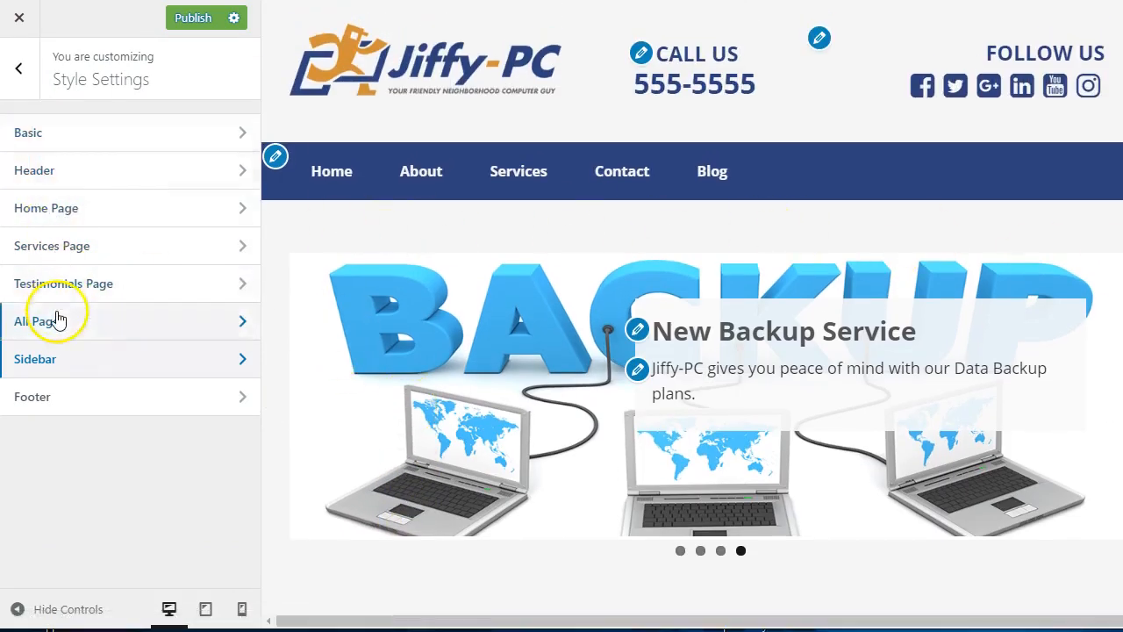
click(64, 151)
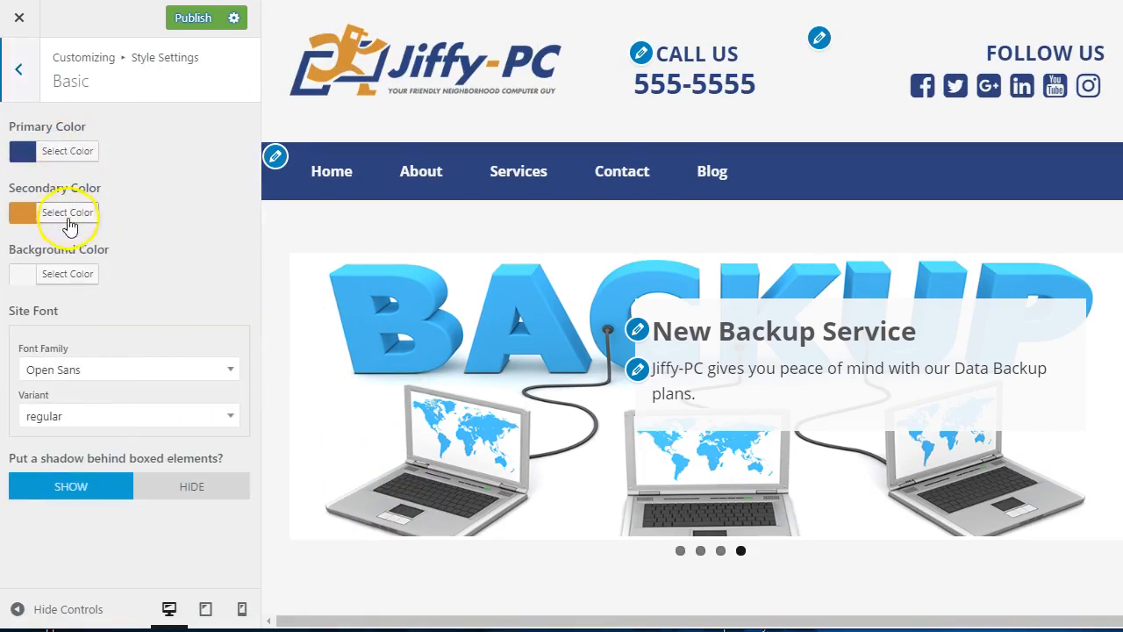
click(85, 377)
scroll(122, 452, down, 10)
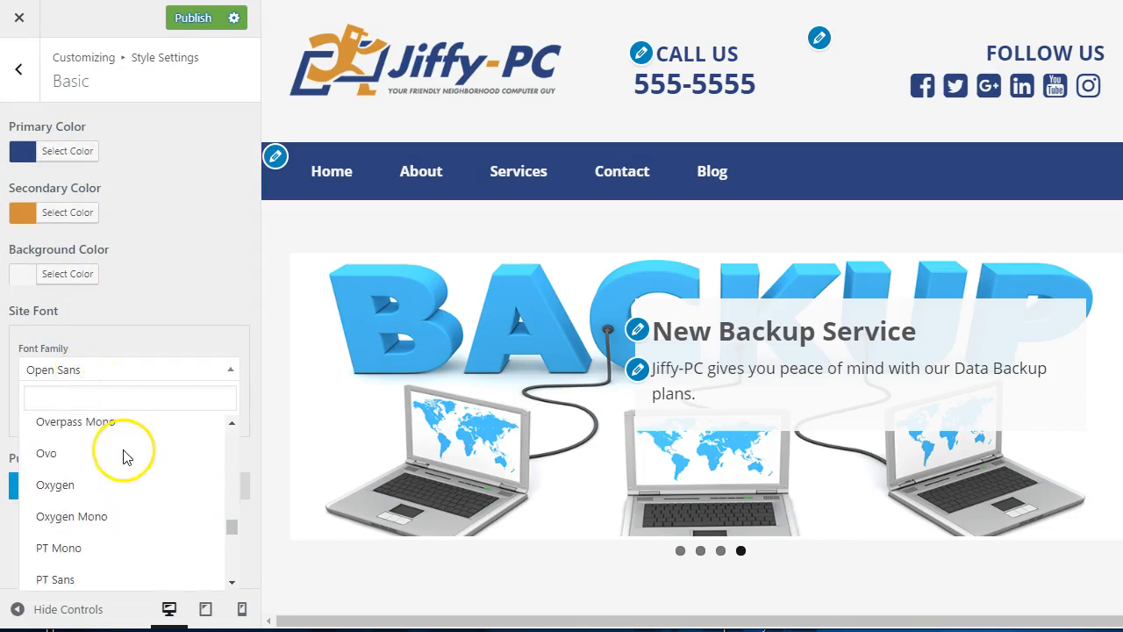
scroll(123, 457, down, 12)
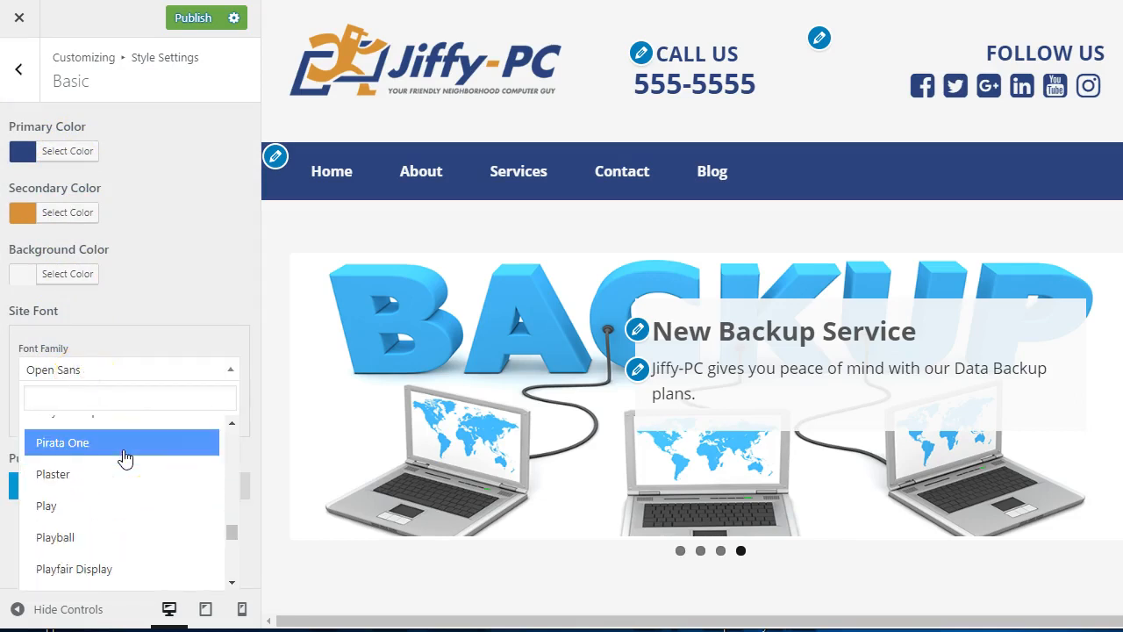
scroll(123, 457, down, 12)
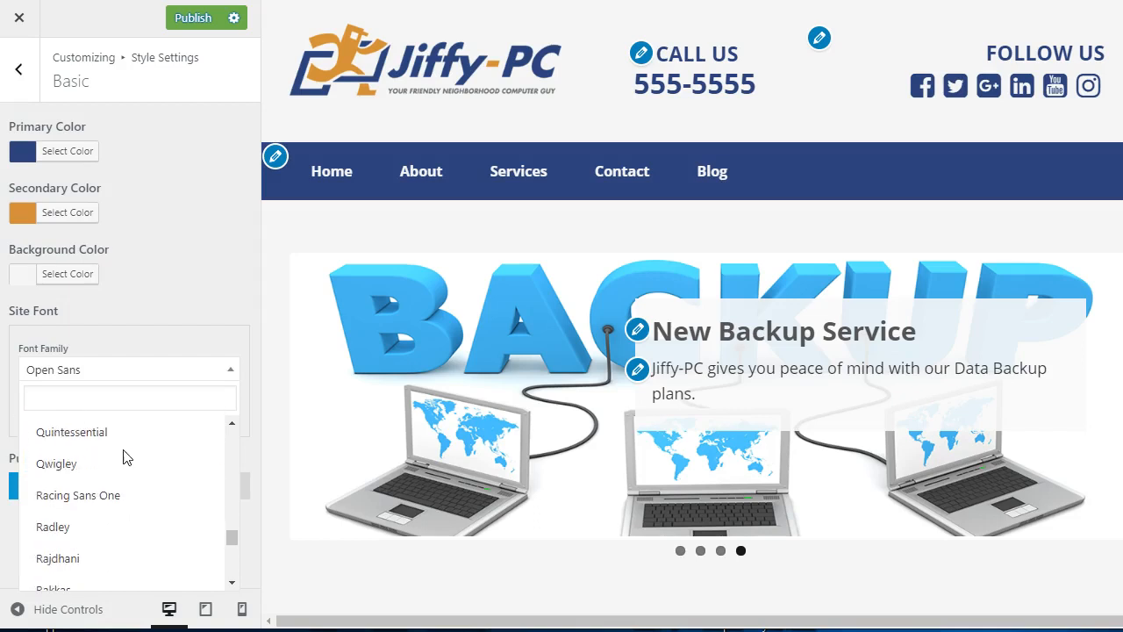
scroll(121, 465, down, 3)
scroll(118, 459, up, 8)
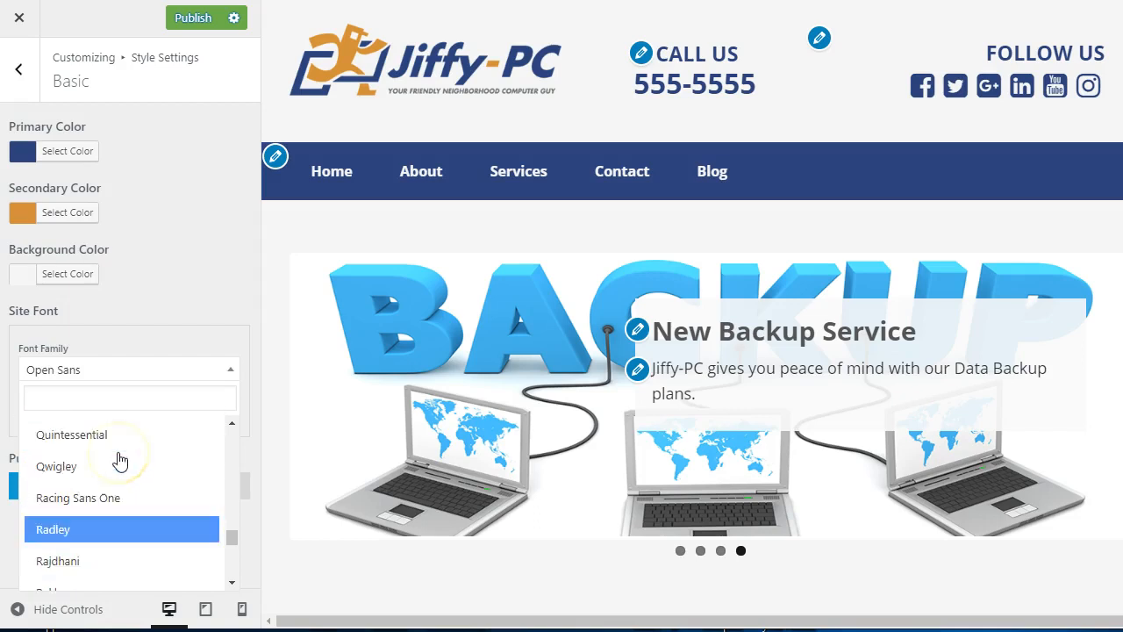
click(108, 298)
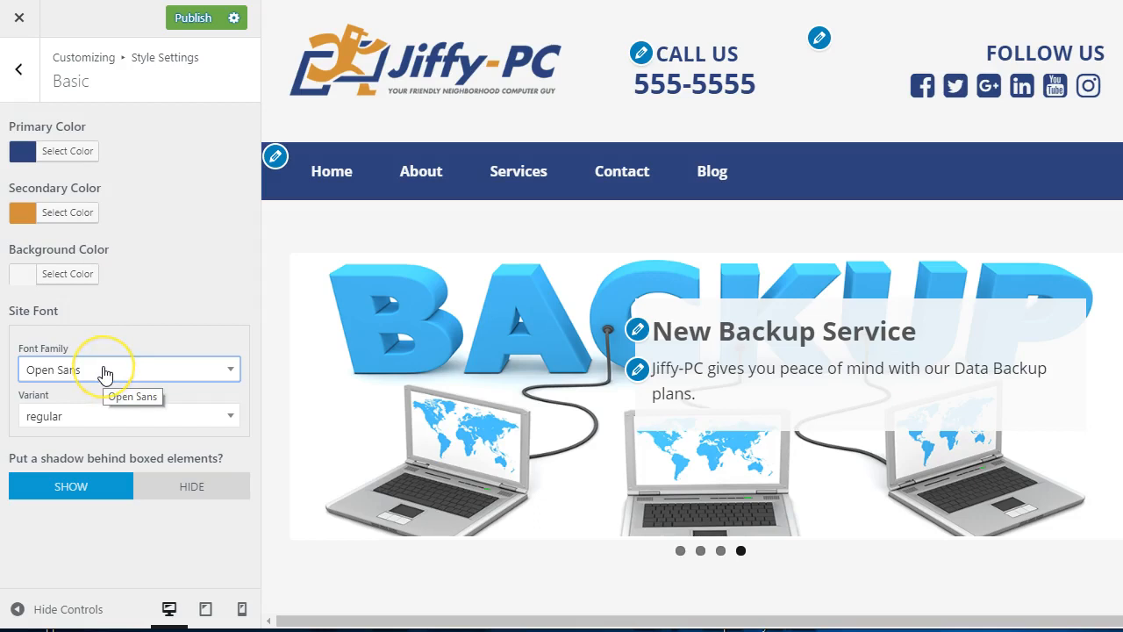
- Review the site font variants, keep regular, and return to the main list of customizer sections
click(50, 413)
scroll(54, 369, up, 3)
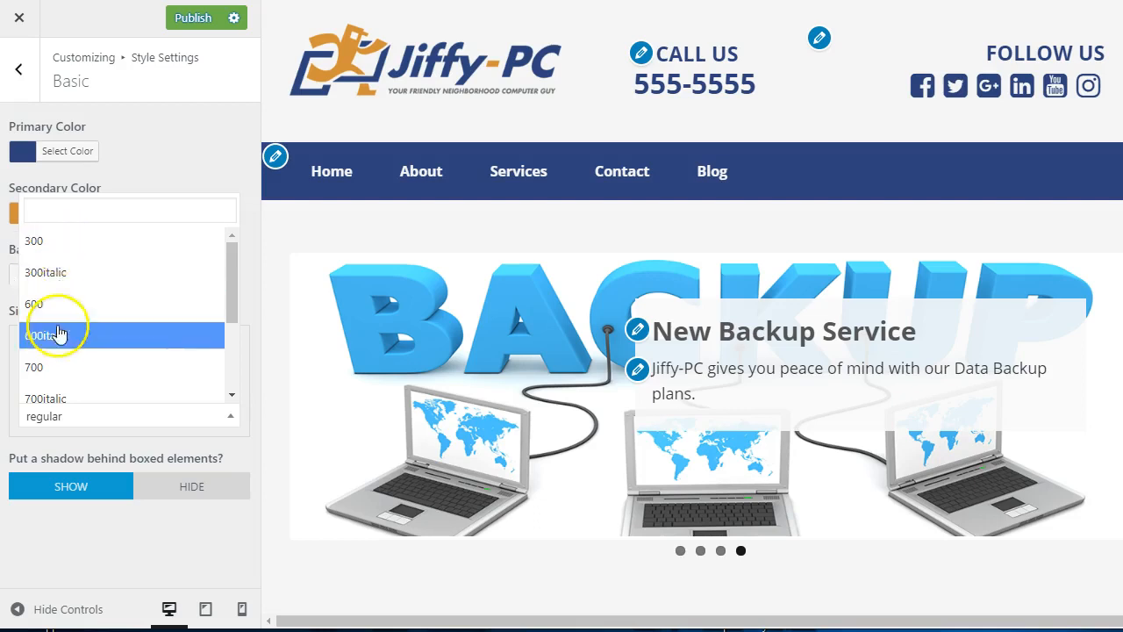
scroll(62, 351, down, 3)
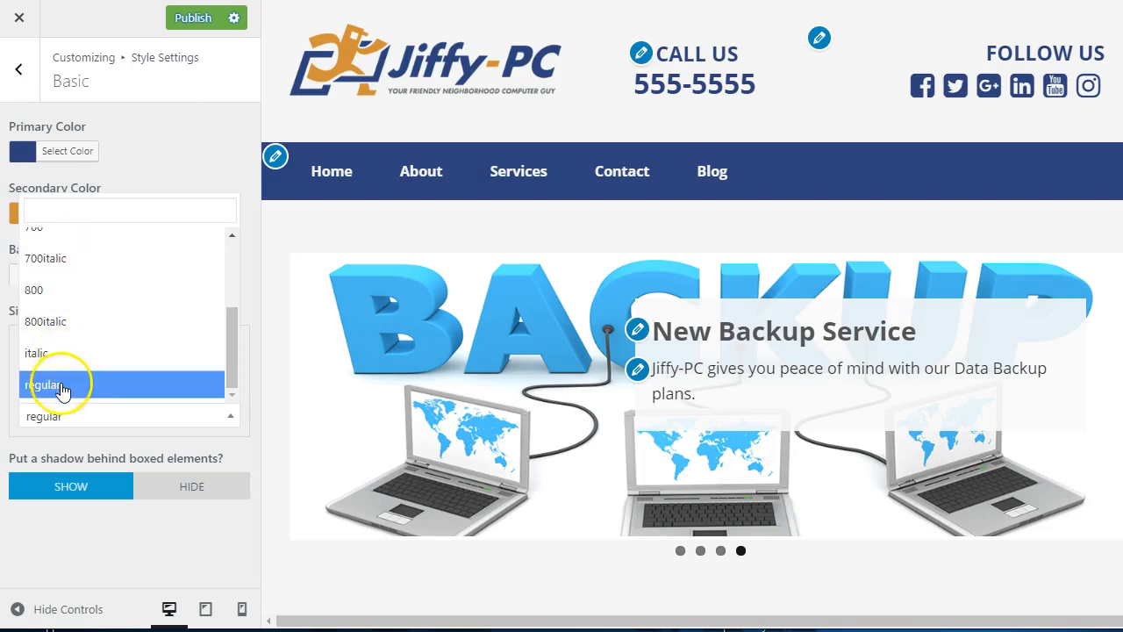
click(68, 386)
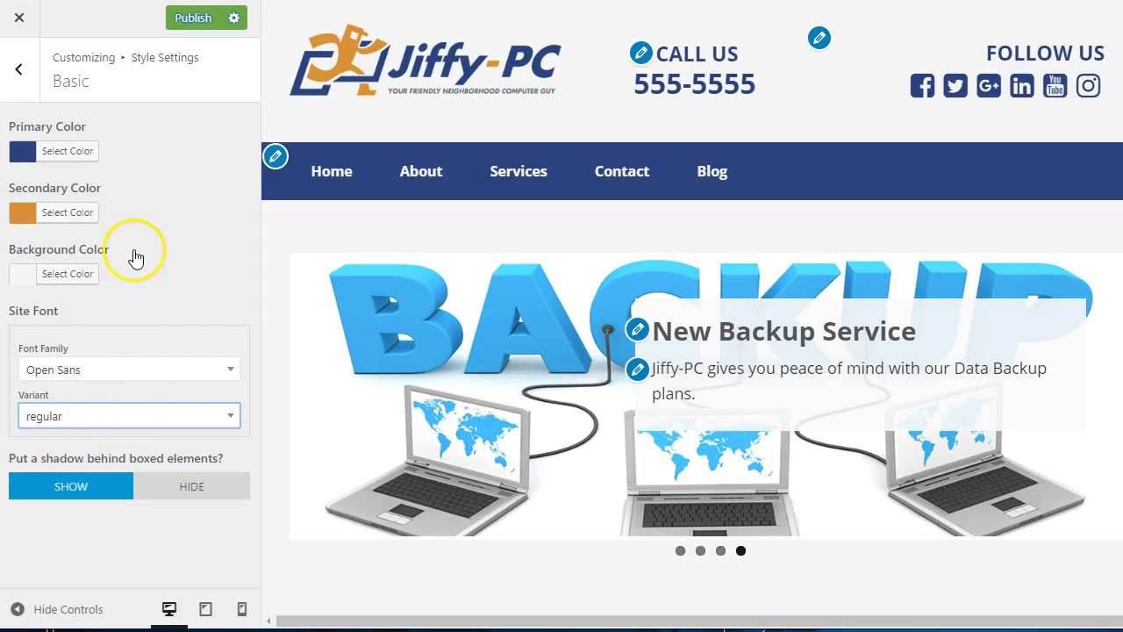
click(15, 75)
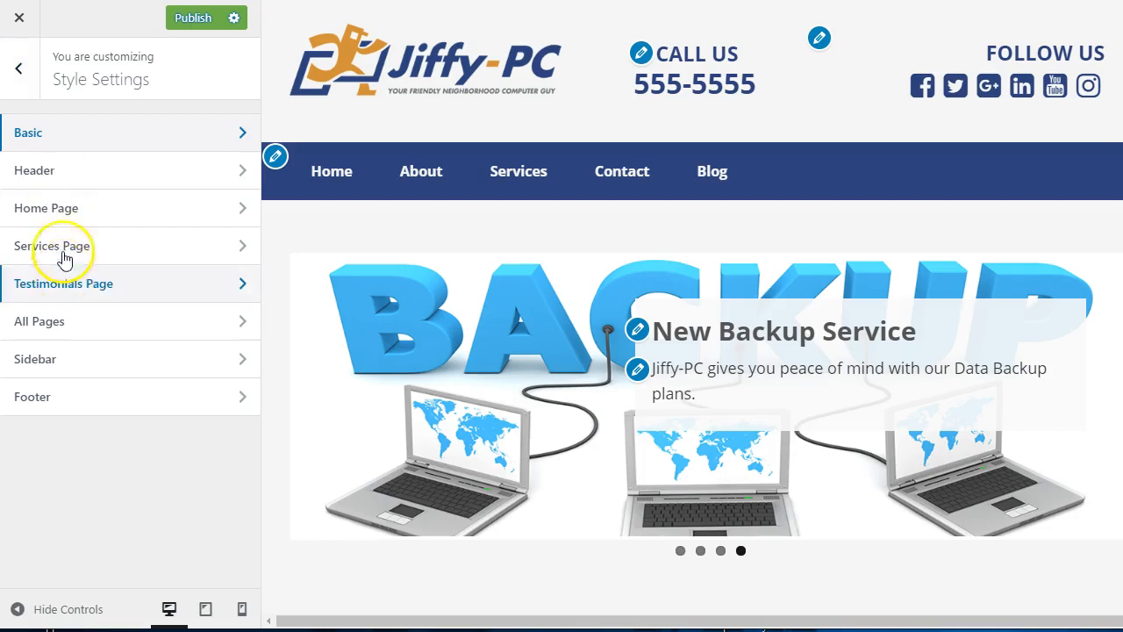
click(21, 88)
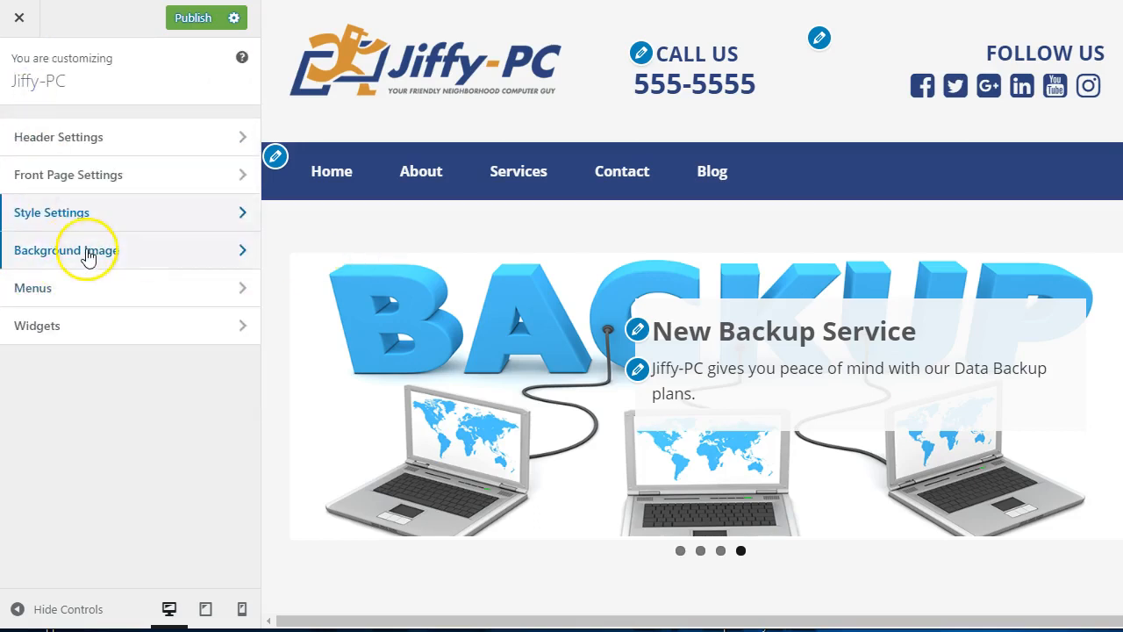
- Set the site's background image to the smartphone photo on a wooden table from the media library
scroll(377, 381, down, 2)
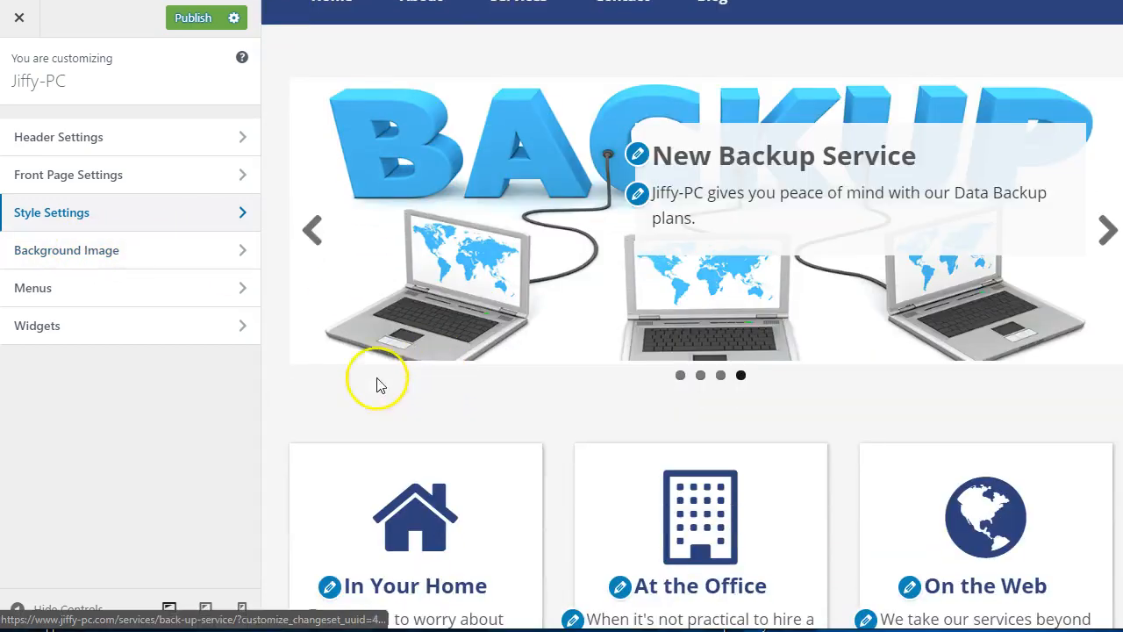
click(149, 256)
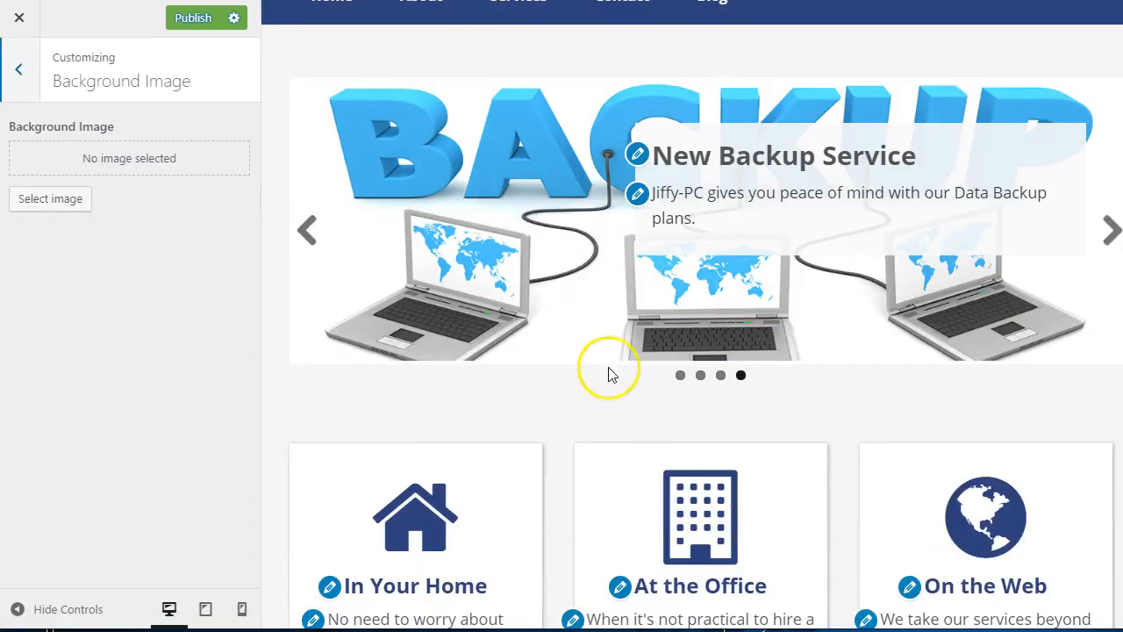
click(58, 200)
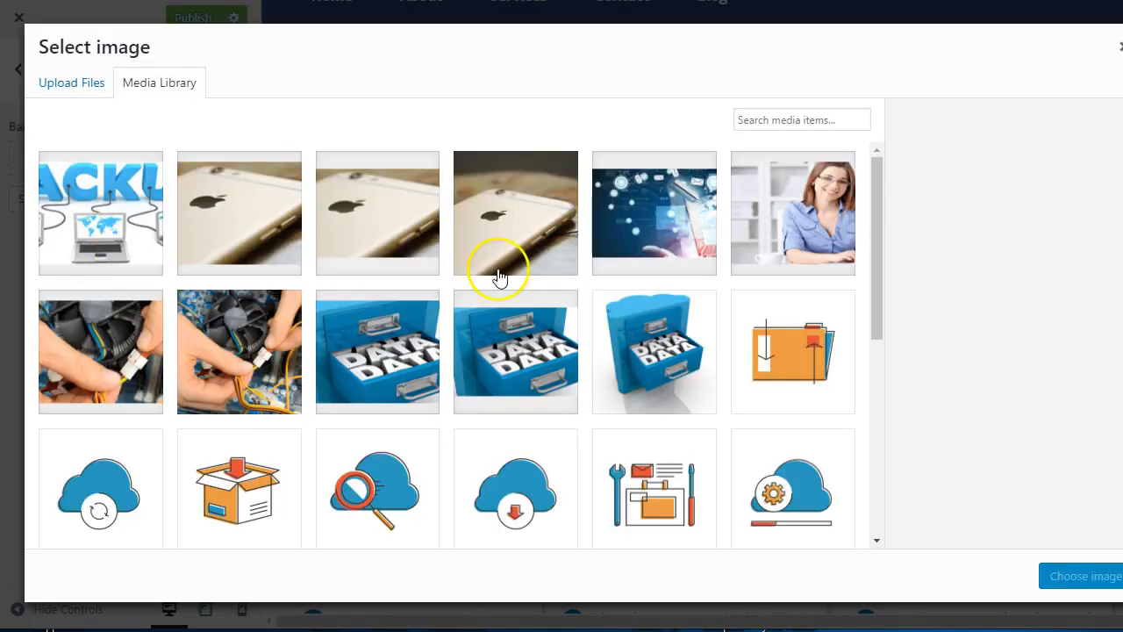
scroll(670, 269, down, 10)
scroll(670, 268, up, 8)
click(672, 251)
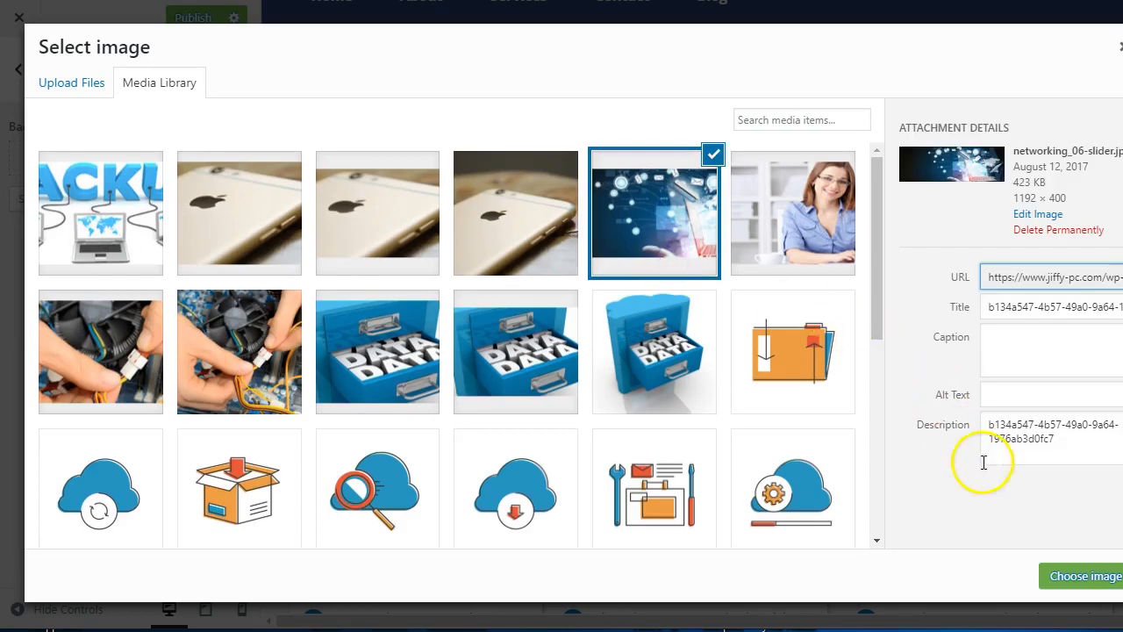
click(524, 242)
click(1074, 574)
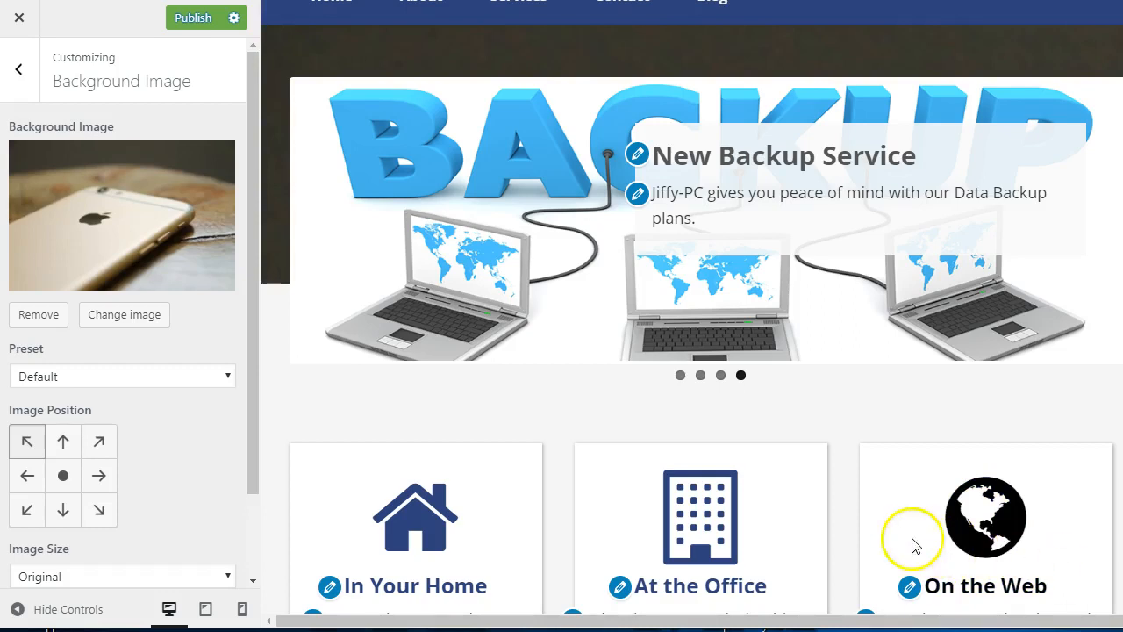
- Examine the background image along the whole page preview and review its preset, position, size, repeat and scroll options
scroll(544, 394, down, 6)
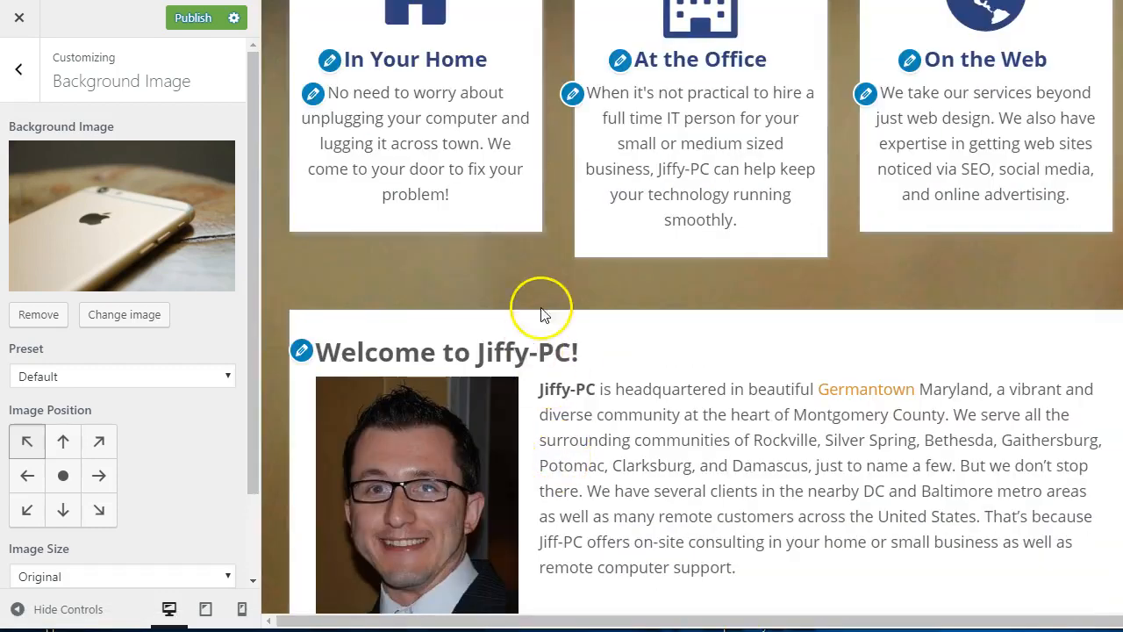
scroll(509, 298, down, 4)
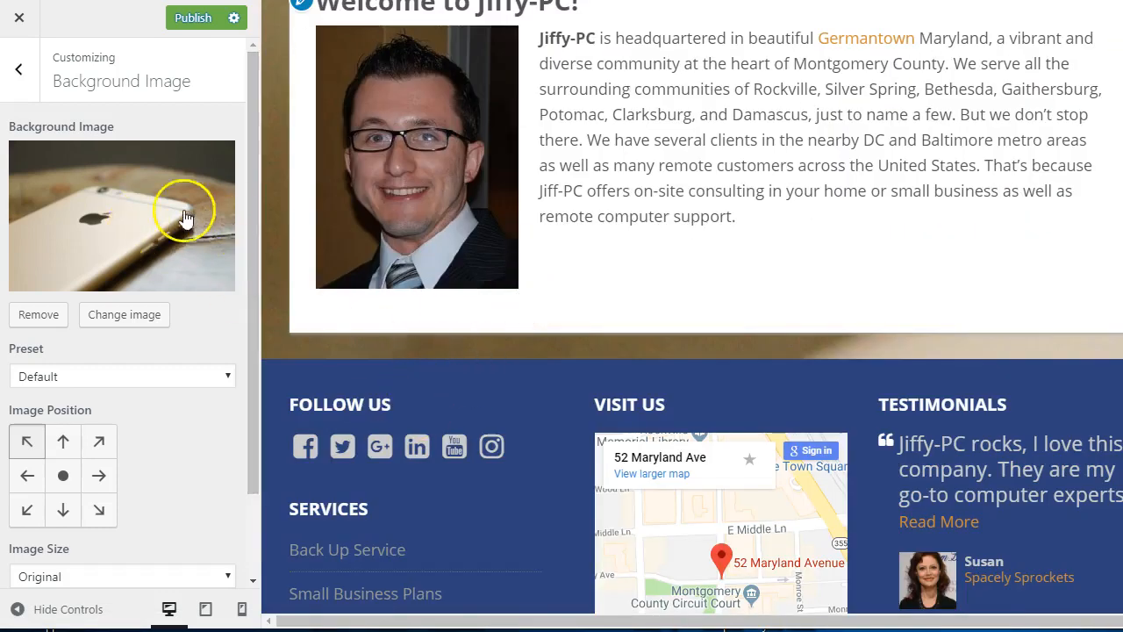
scroll(698, 342, up, 10)
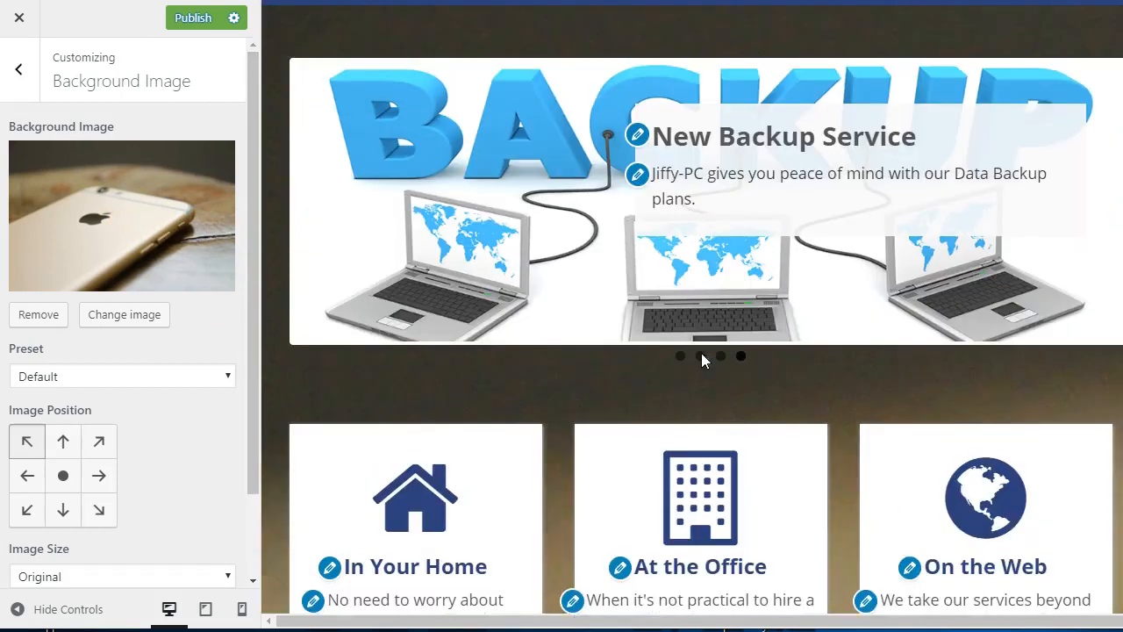
scroll(556, 411, up, 2)
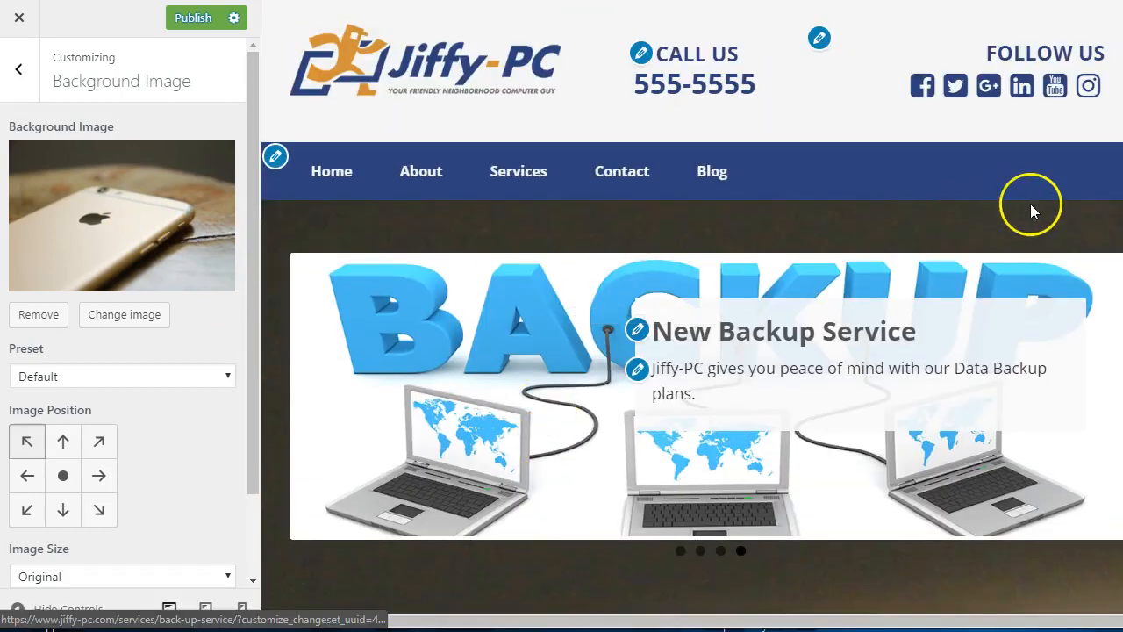
scroll(593, 601, down, 3)
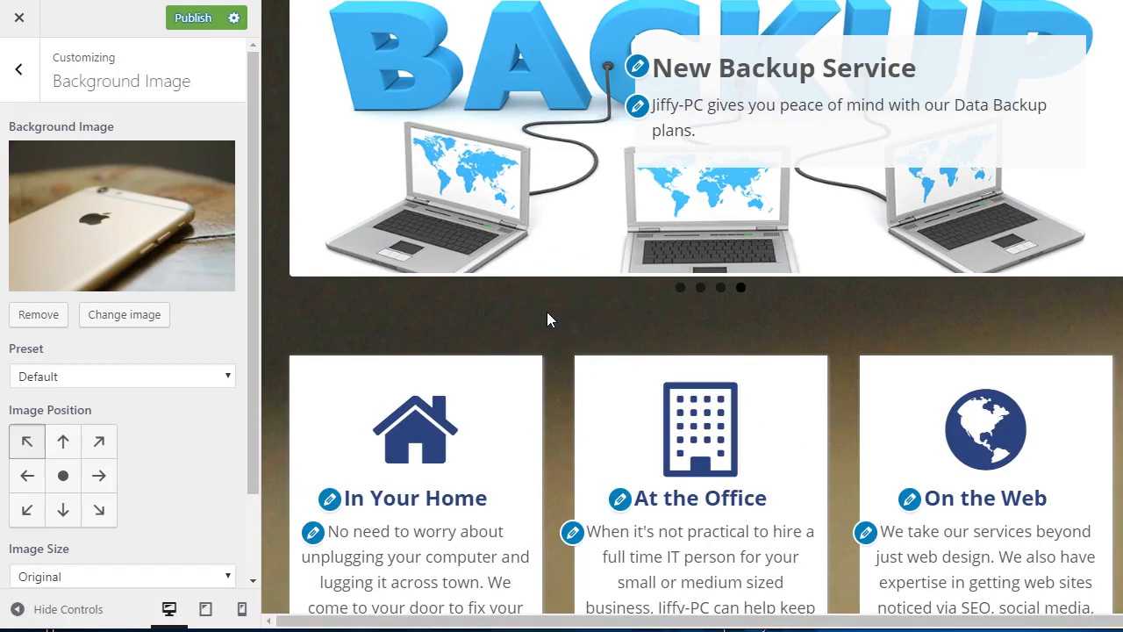
scroll(555, 366, up, 1)
scroll(120, 439, down, 2)
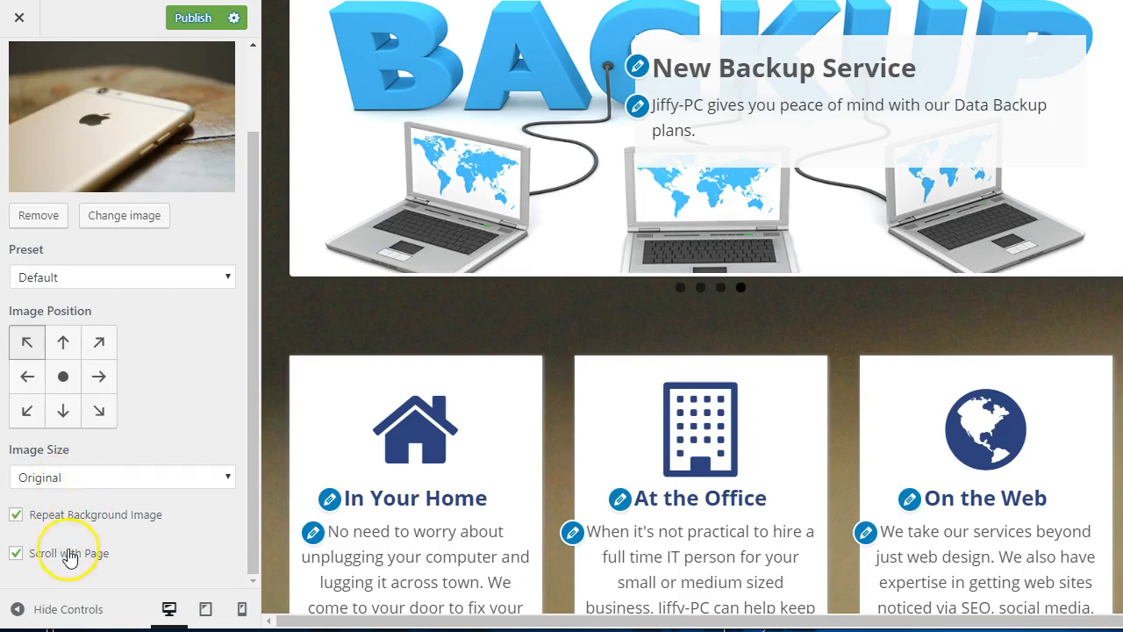
- Remove the background image and return to the main list of customizer sections
scroll(147, 149, up, 2)
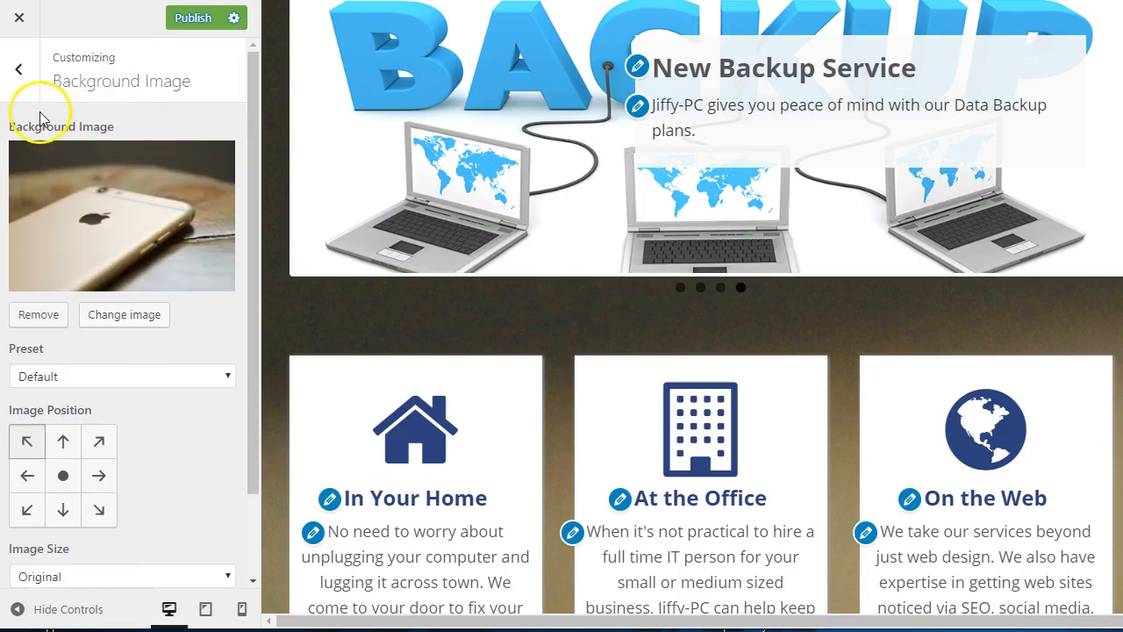
click(40, 315)
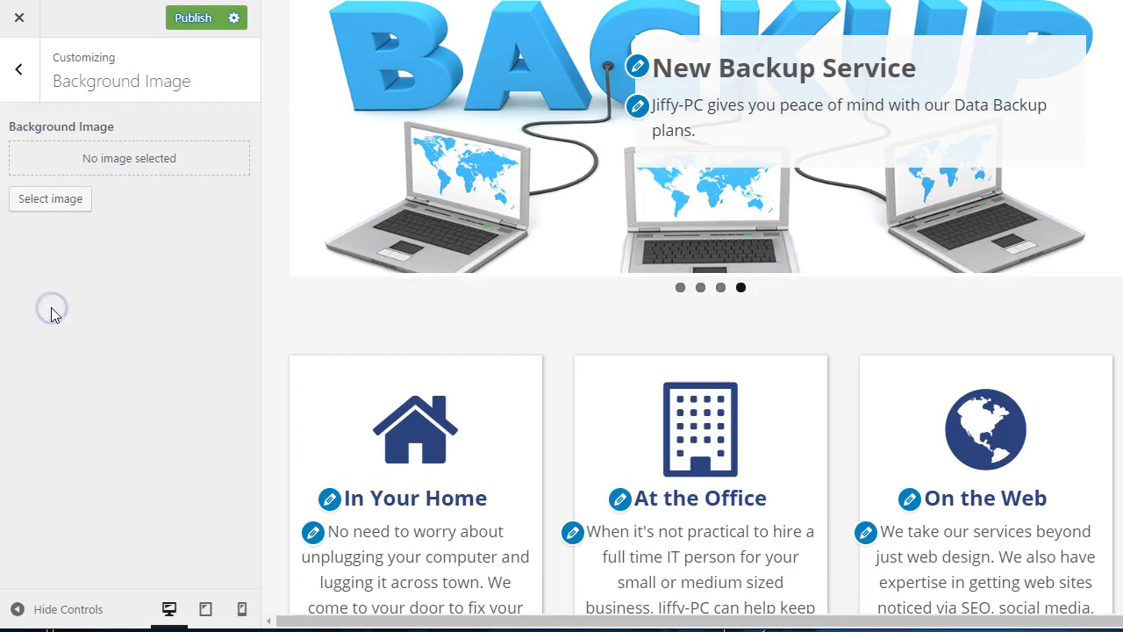
click(29, 79)
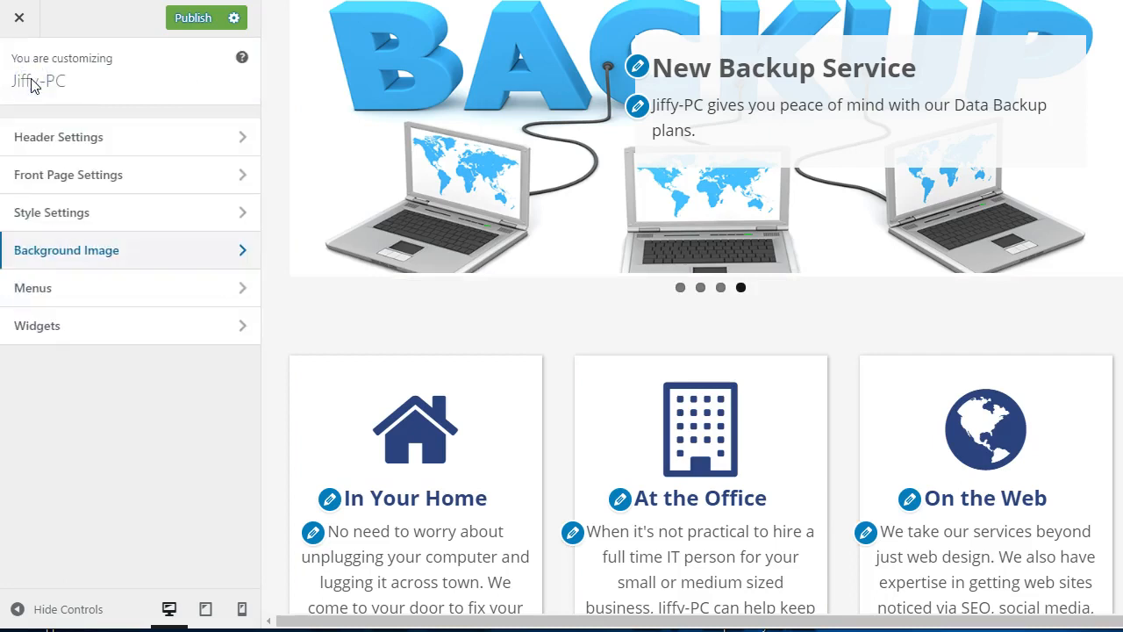
- Open Menu 1 for editing and move the About item with its Testimonials sub-item below Blog
scroll(325, 295, up, 3)
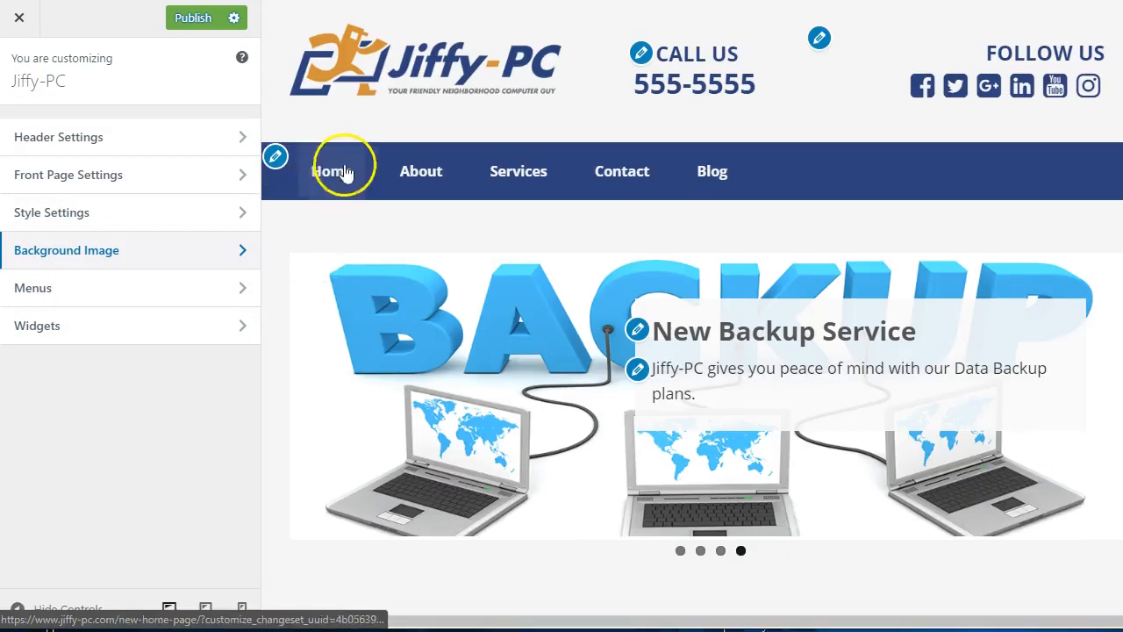
click(97, 292)
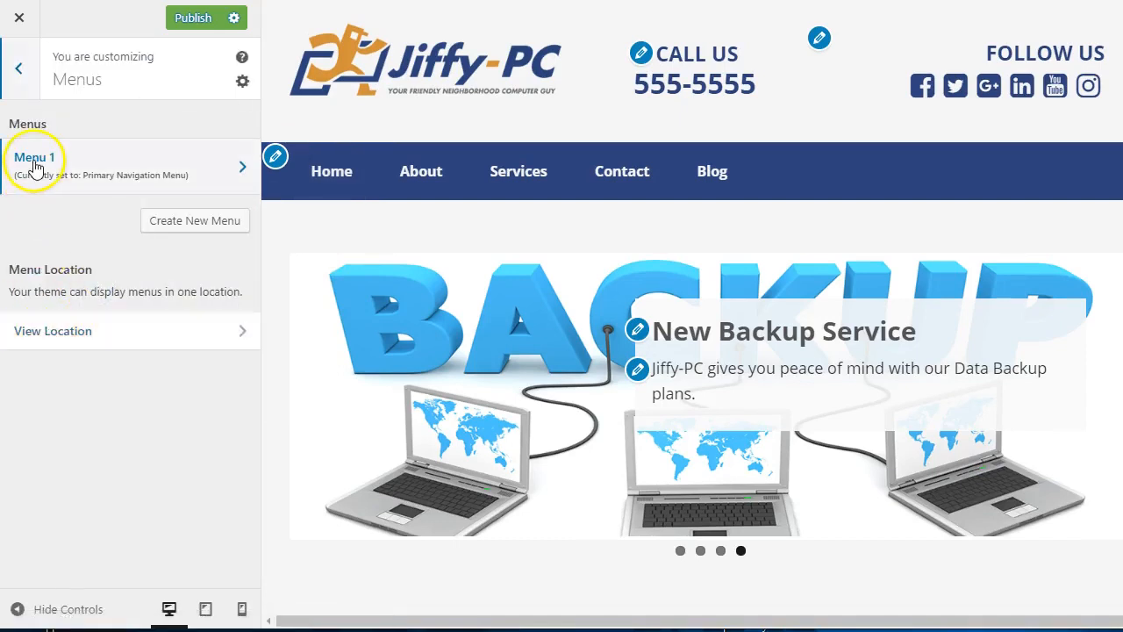
click(70, 168)
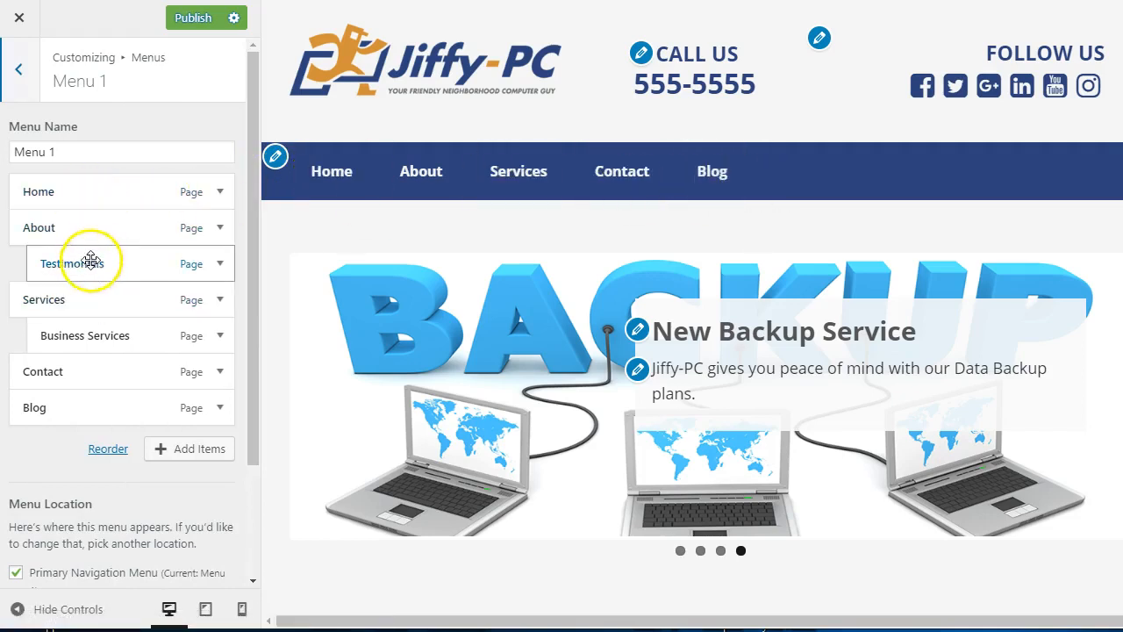
drag(84, 221, 78, 362)
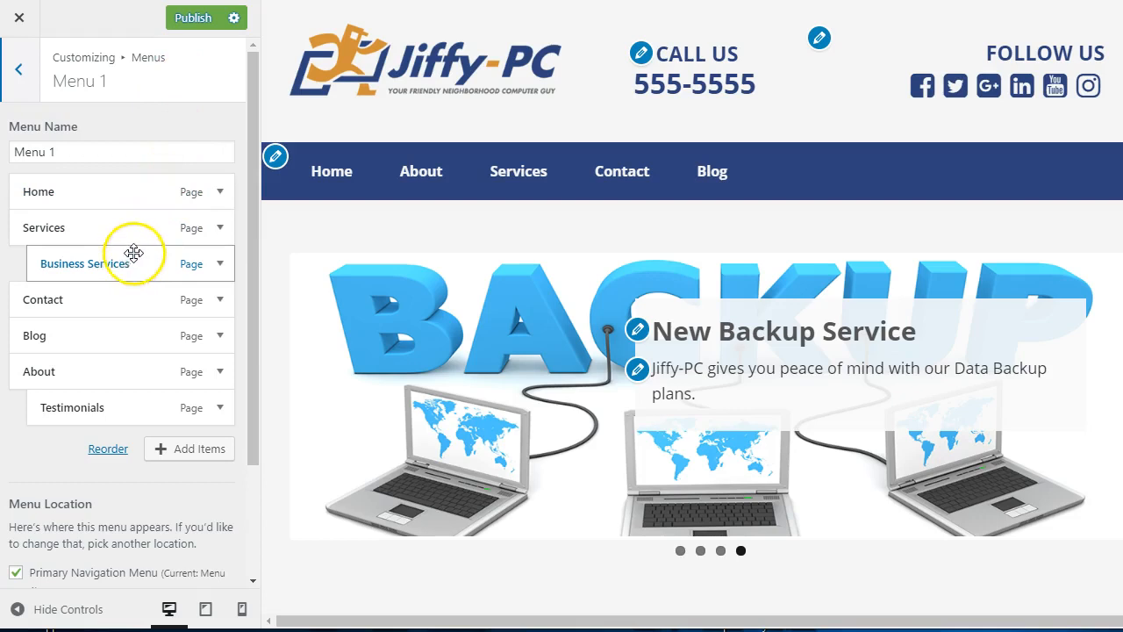
- Expand the About menu item to review its navigation label, new-tab and title attribute options, and collapse it again
click(220, 370)
scroll(131, 369, down, 2)
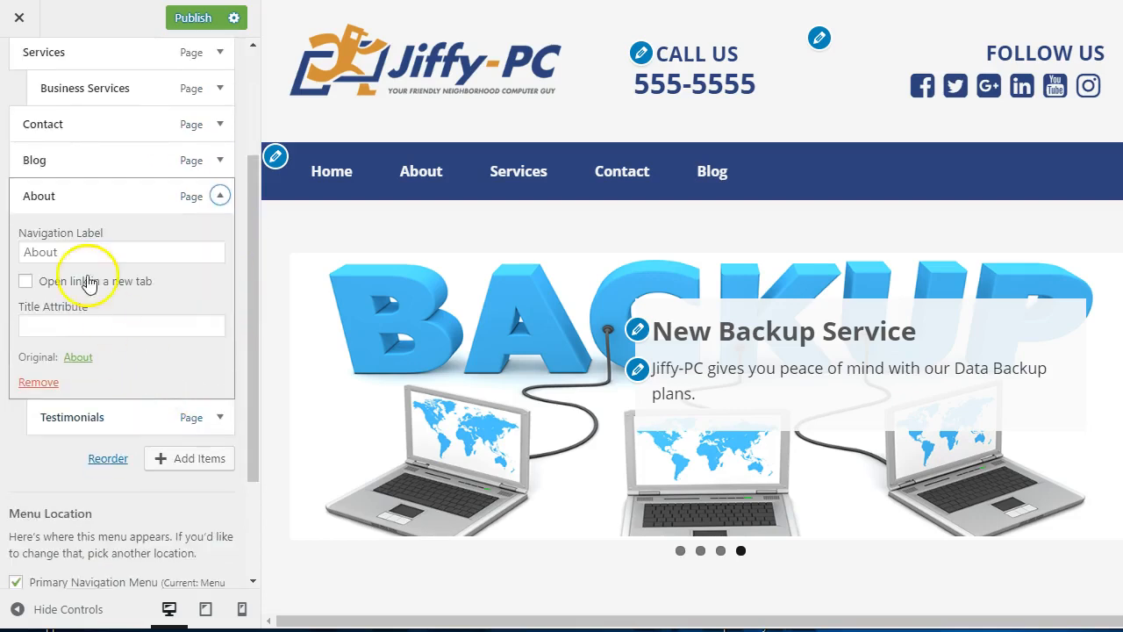
click(32, 255)
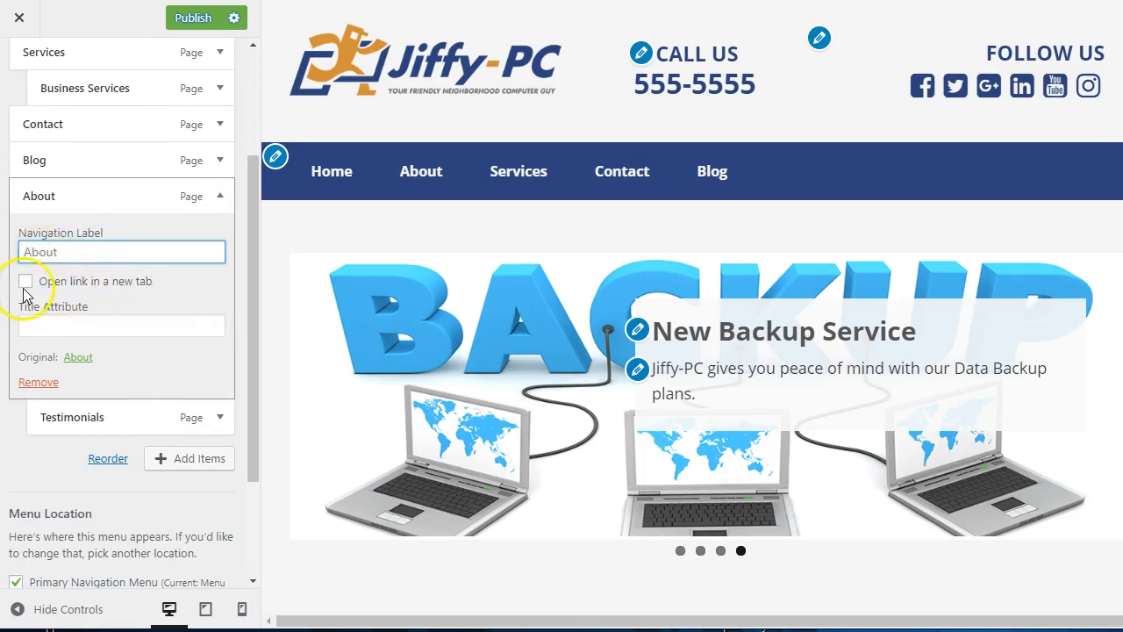
click(221, 195)
scroll(215, 224, up, 3)
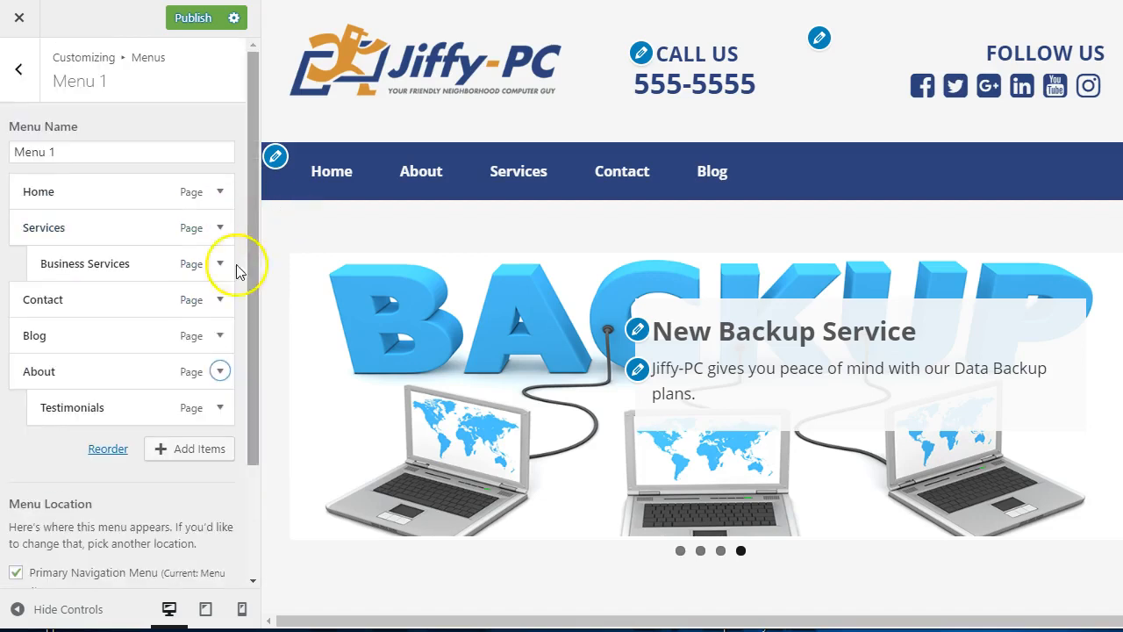
- Browse the available menu item types, add the Test post to Menu 1 and place it between Blog and About
click(165, 450)
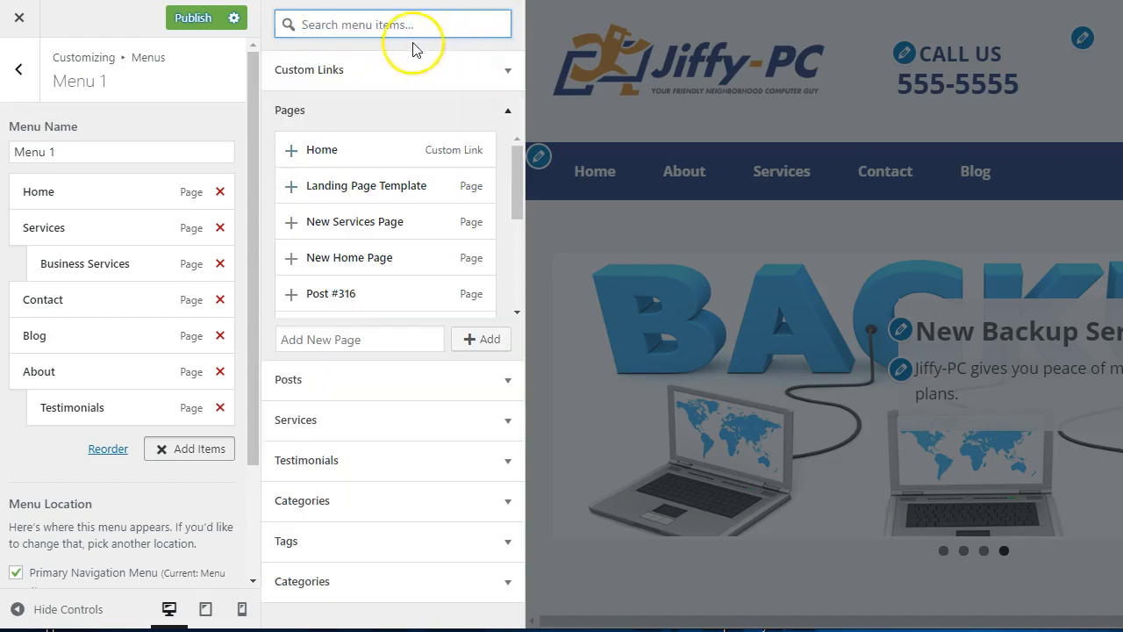
click(314, 77)
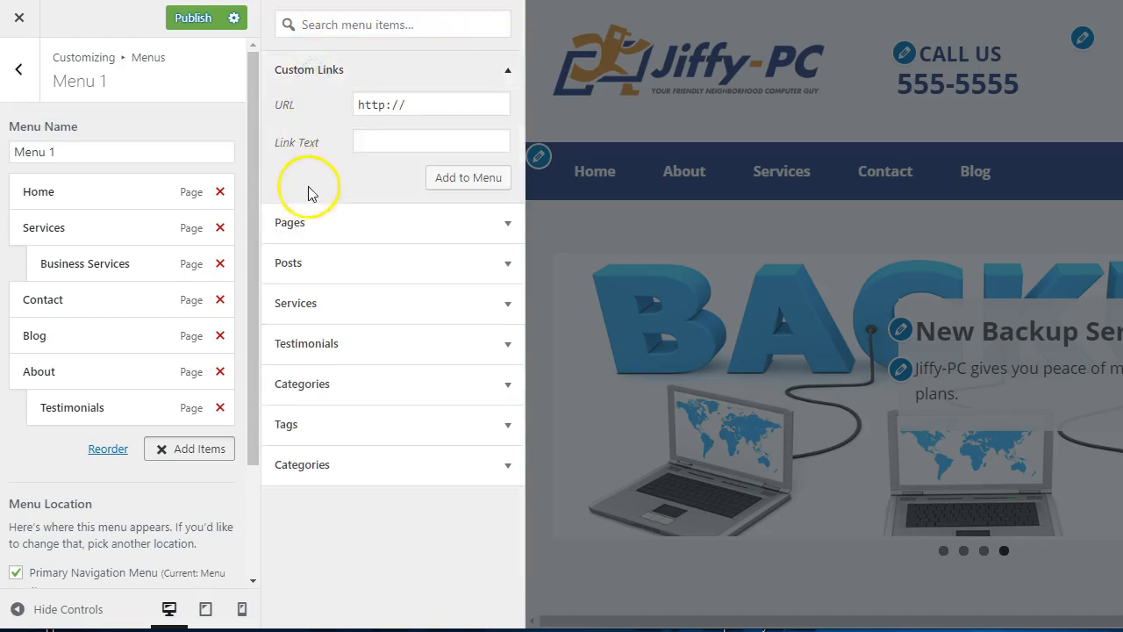
click(298, 222)
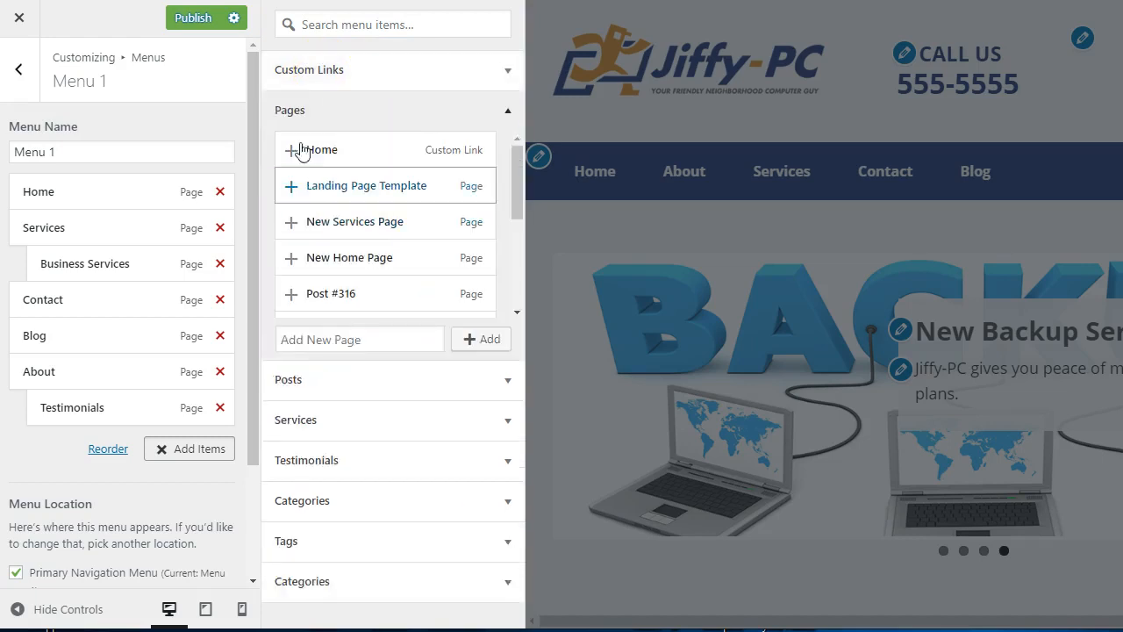
click(307, 383)
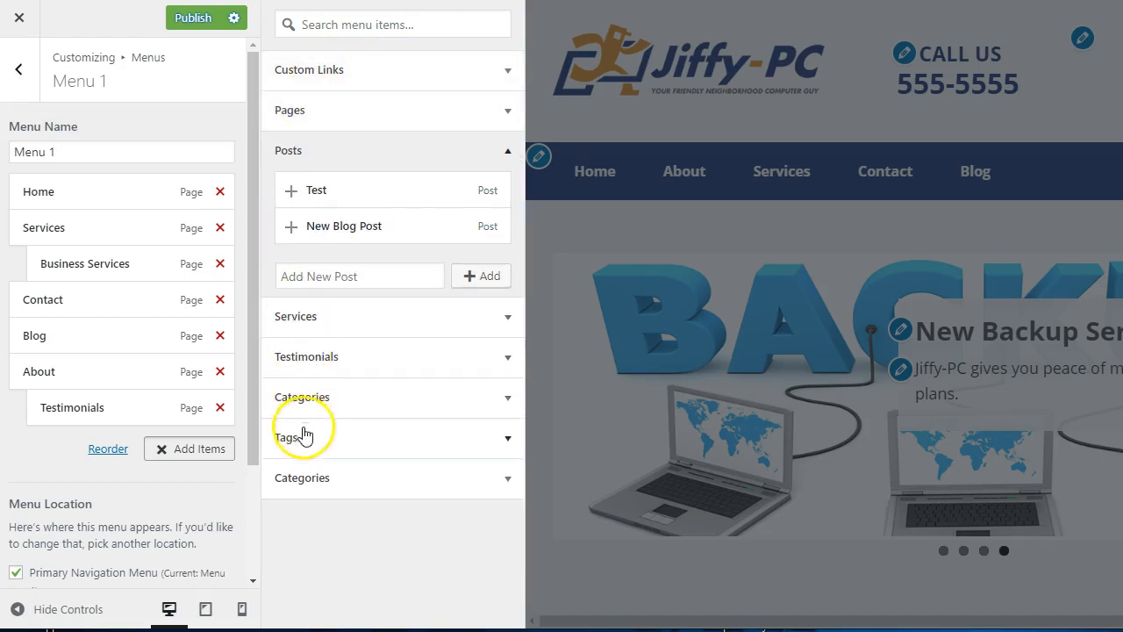
click(292, 192)
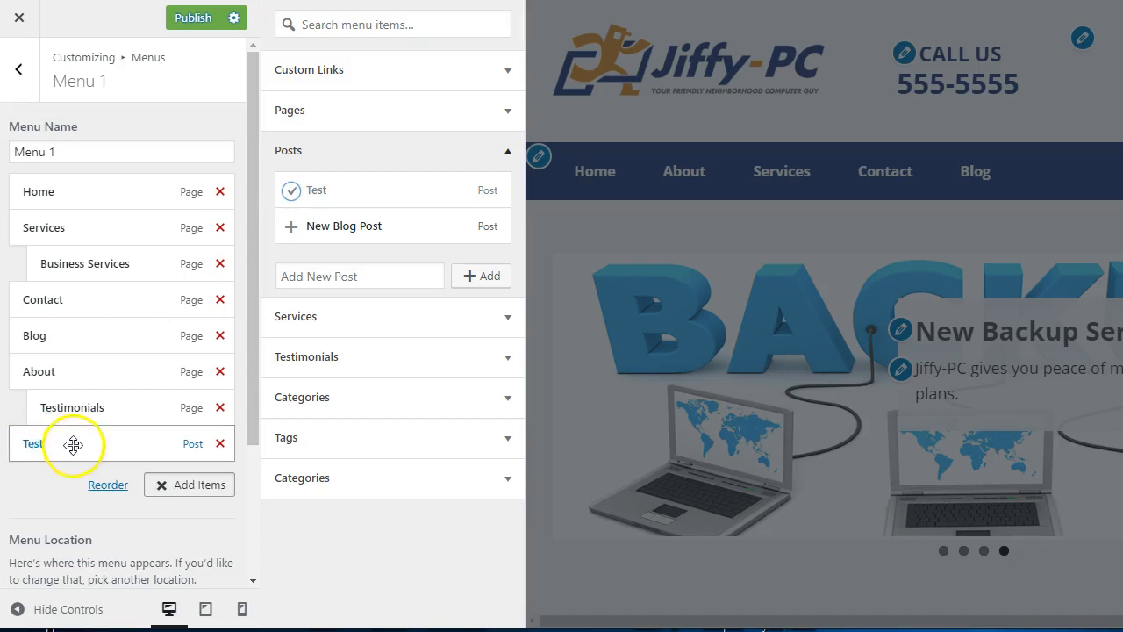
drag(55, 443, 57, 373)
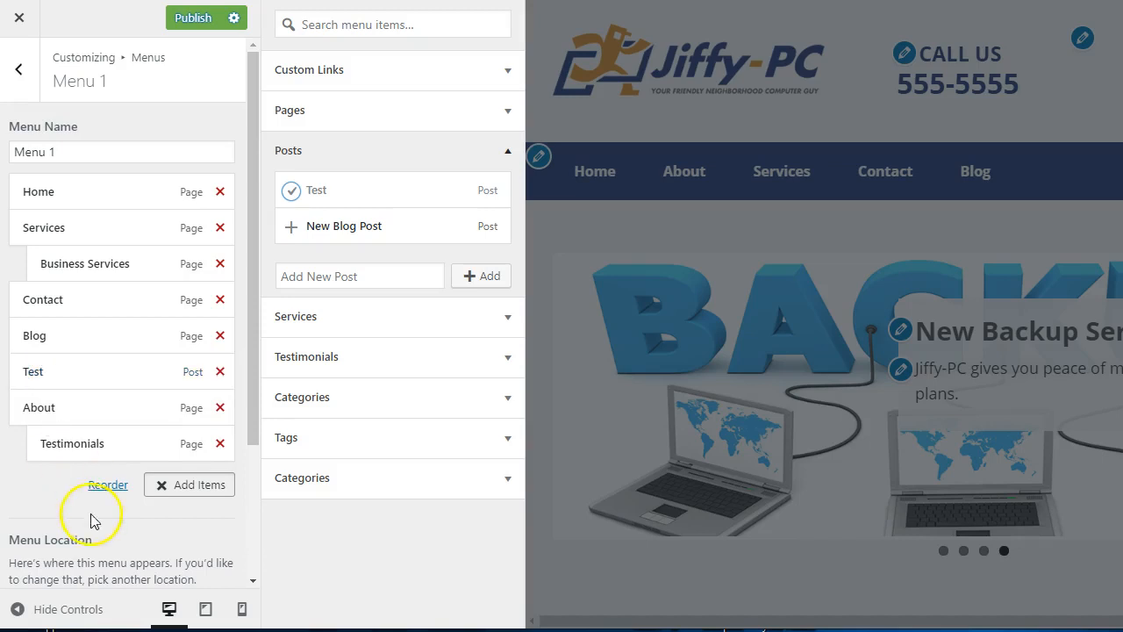
click(163, 489)
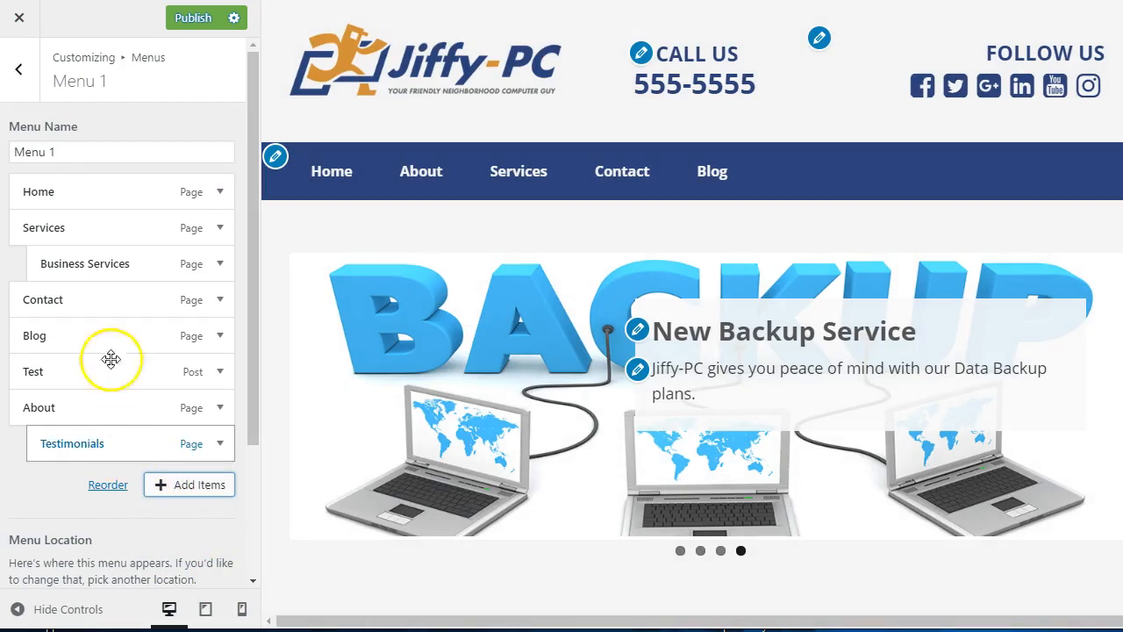
- Review the location and automatic page options of Menu 1, and return to the main list of customizer sections
scroll(77, 302, down, 3)
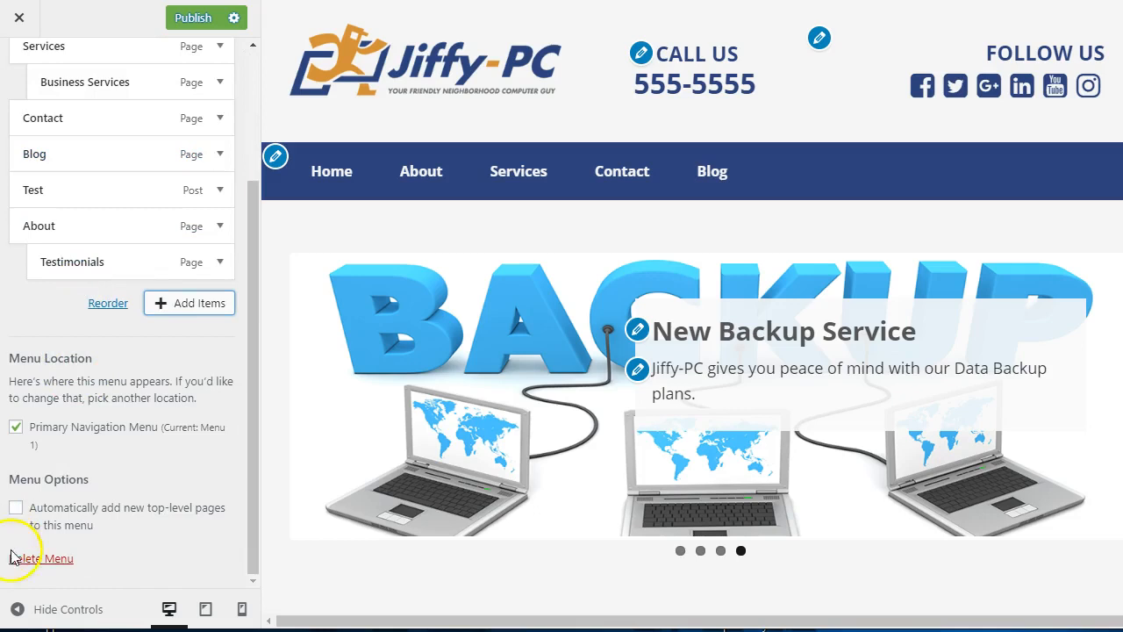
scroll(88, 471, up, 3)
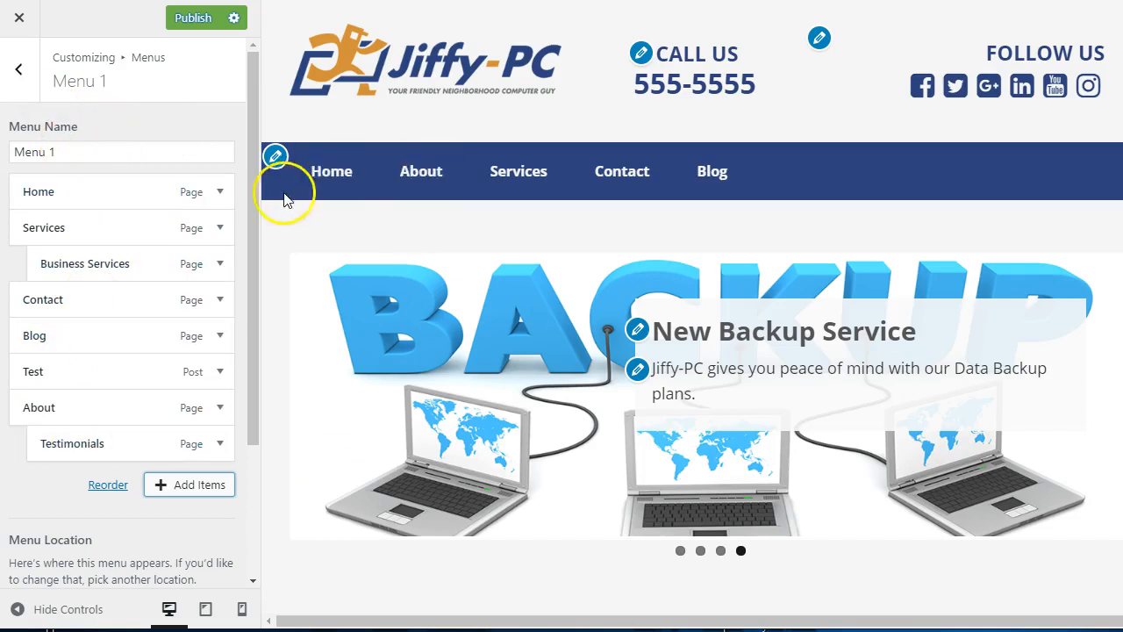
click(20, 67)
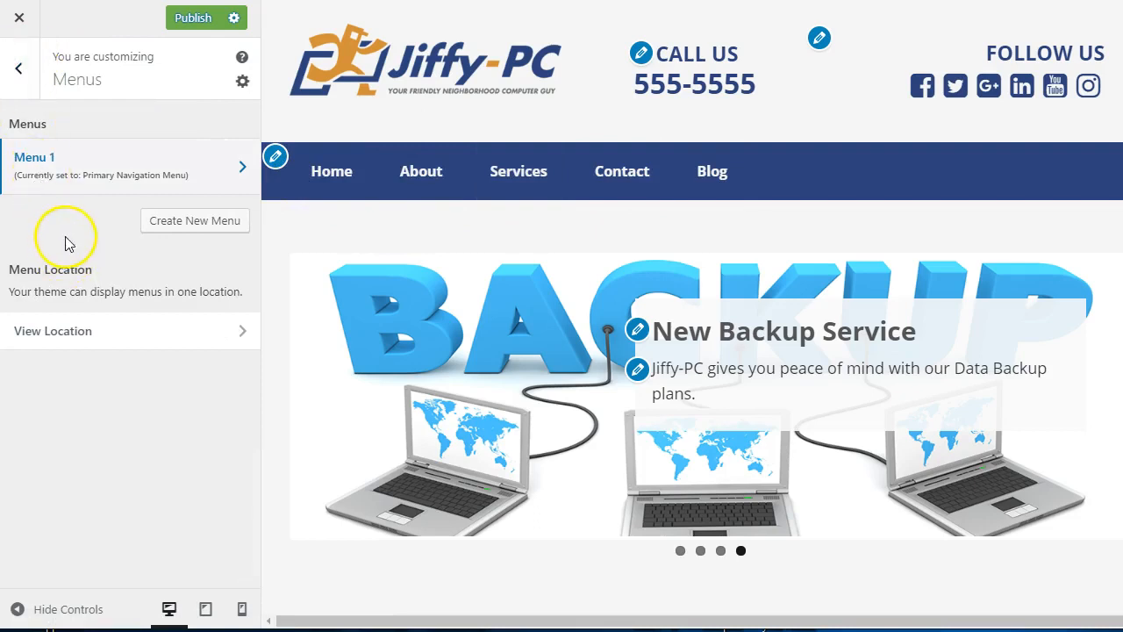
click(21, 88)
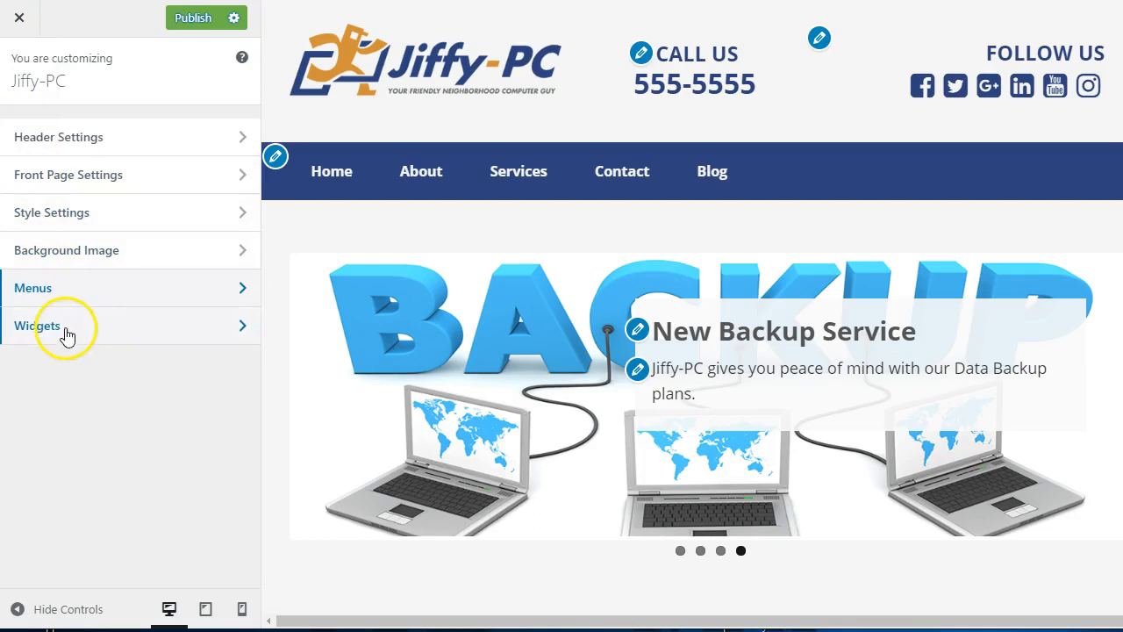
- Load the Blog page in the preview, look over its sidebar and open the Primary Sidebar widget area for editing
click(713, 175)
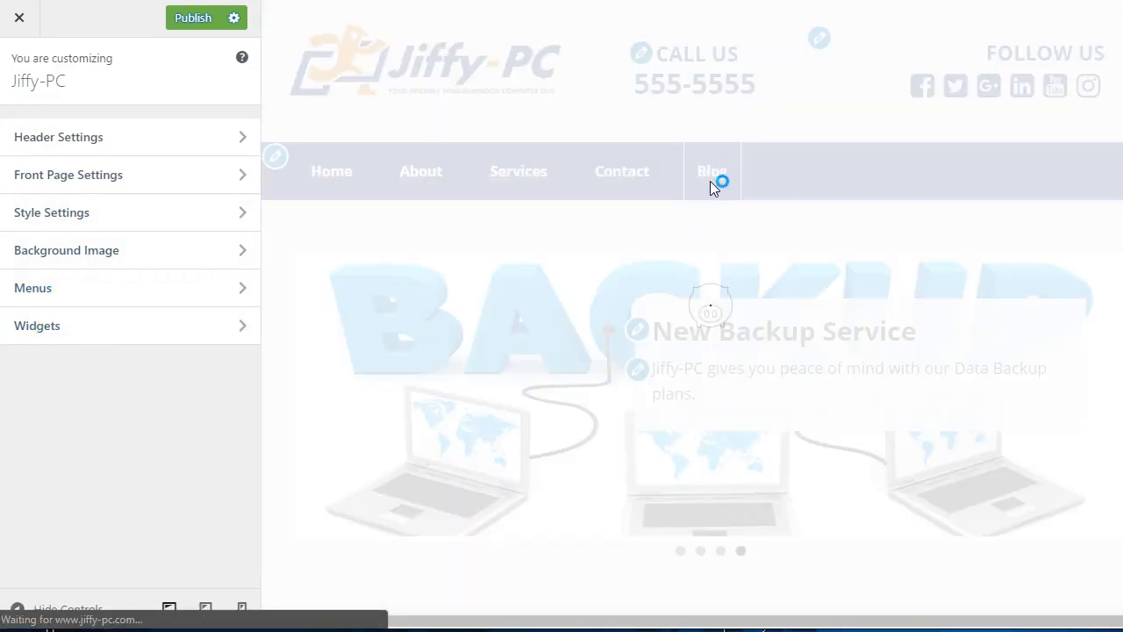
click(750, 298)
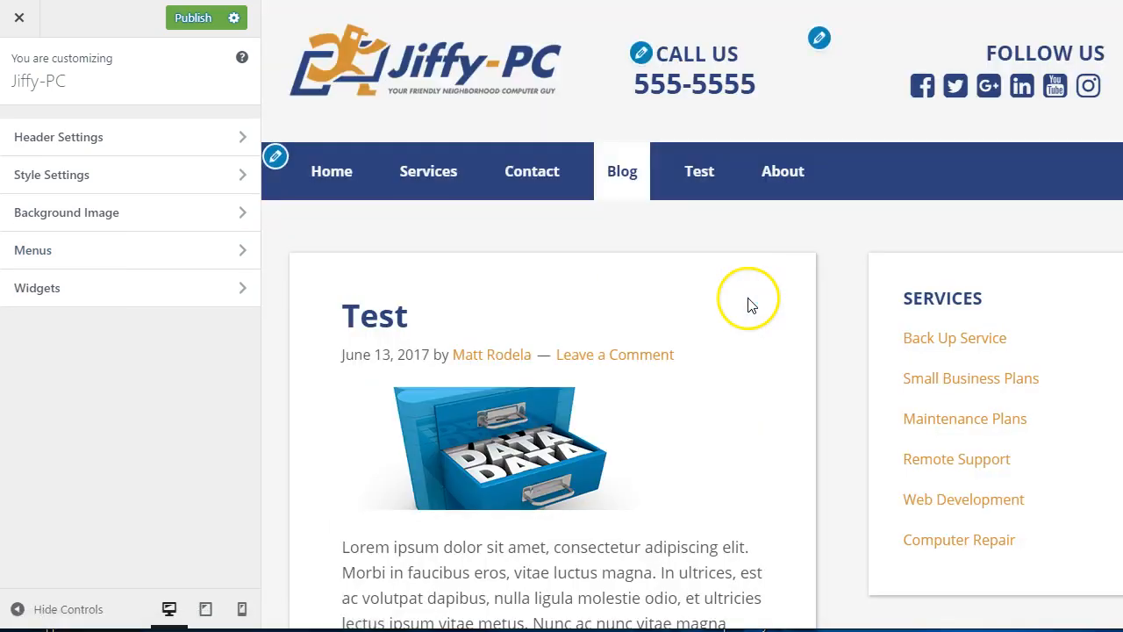
scroll(928, 296, down, 12)
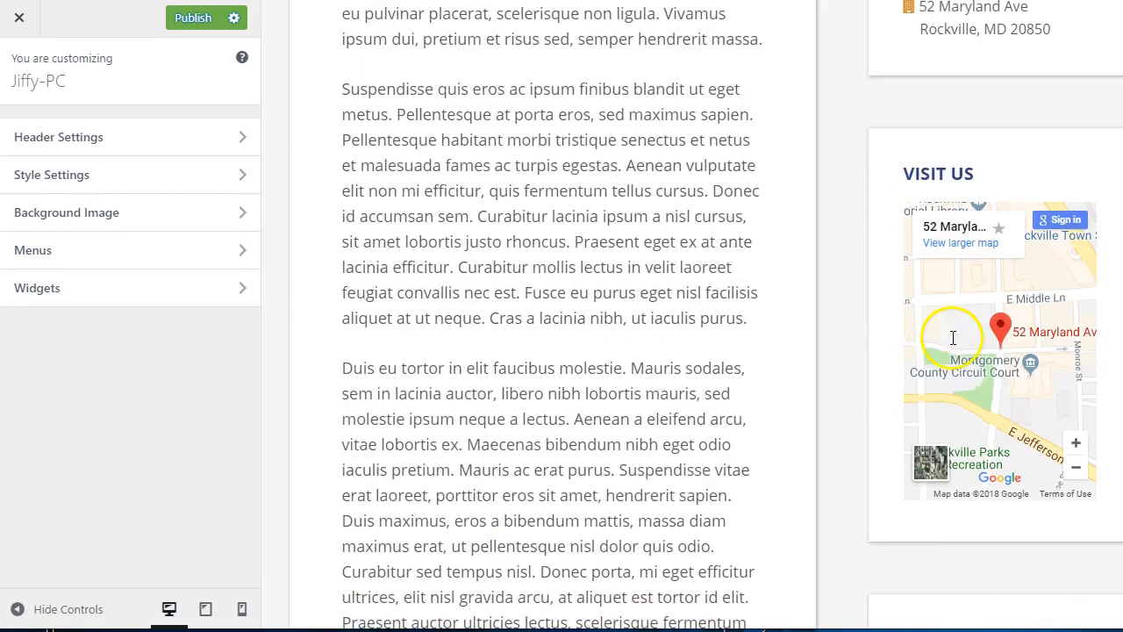
scroll(950, 336, up, 4)
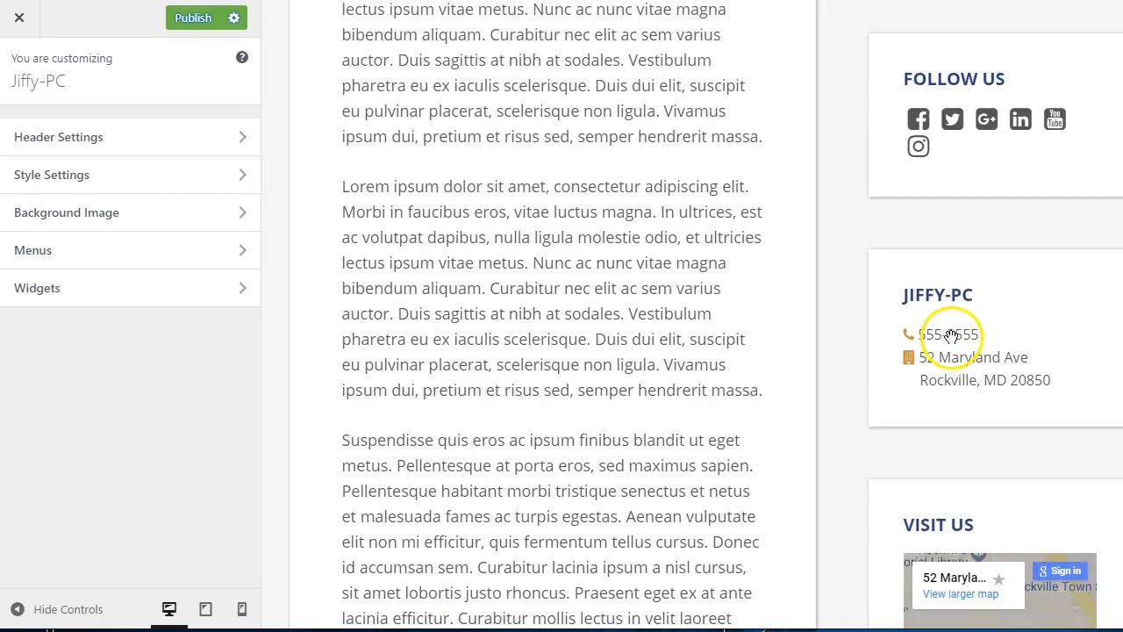
click(38, 290)
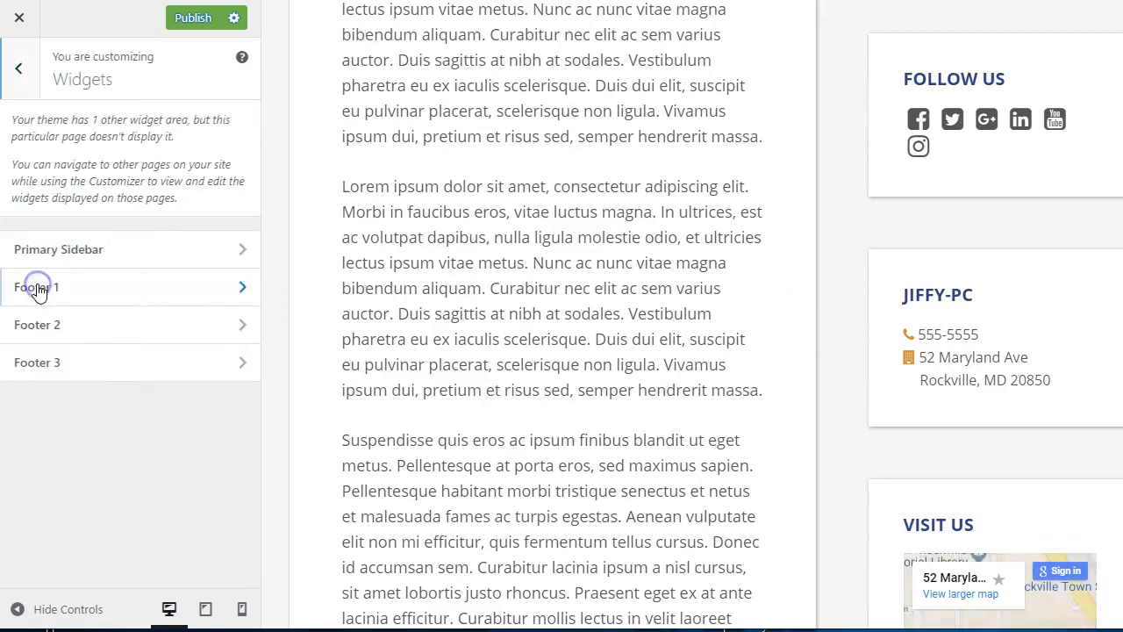
click(197, 261)
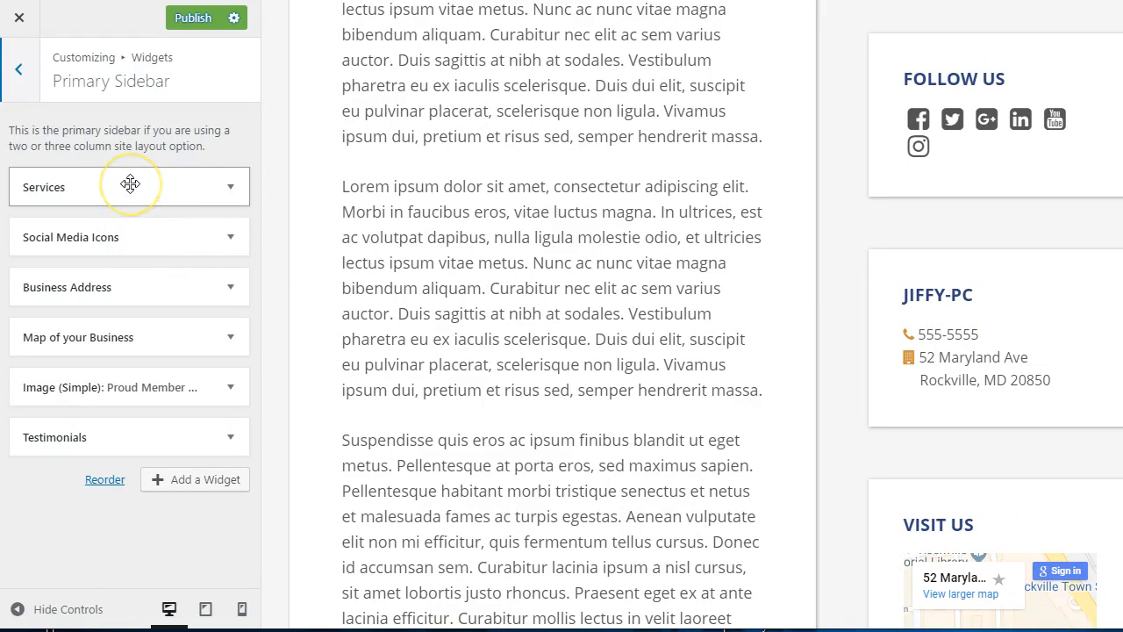
- Move the Social Media Icons widget above Services in the Primary Sidebar and check the new order in the page preview
scroll(895, 338, up, 9)
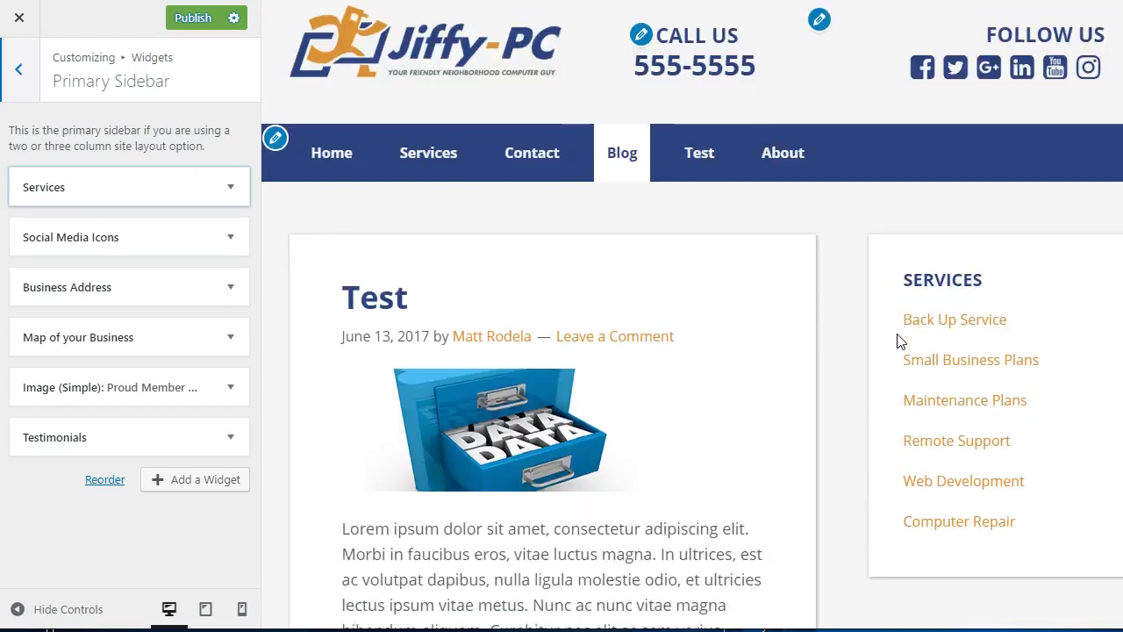
scroll(897, 341, down, 5)
click(918, 288)
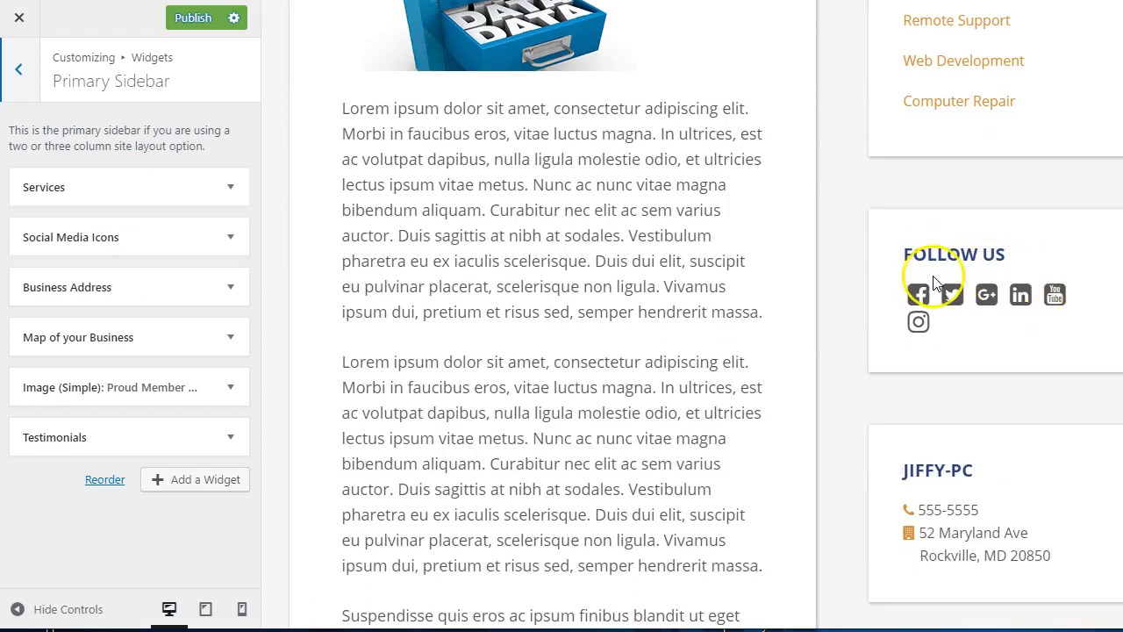
scroll(930, 263, up, 3)
click(965, 162)
drag(82, 238, 66, 183)
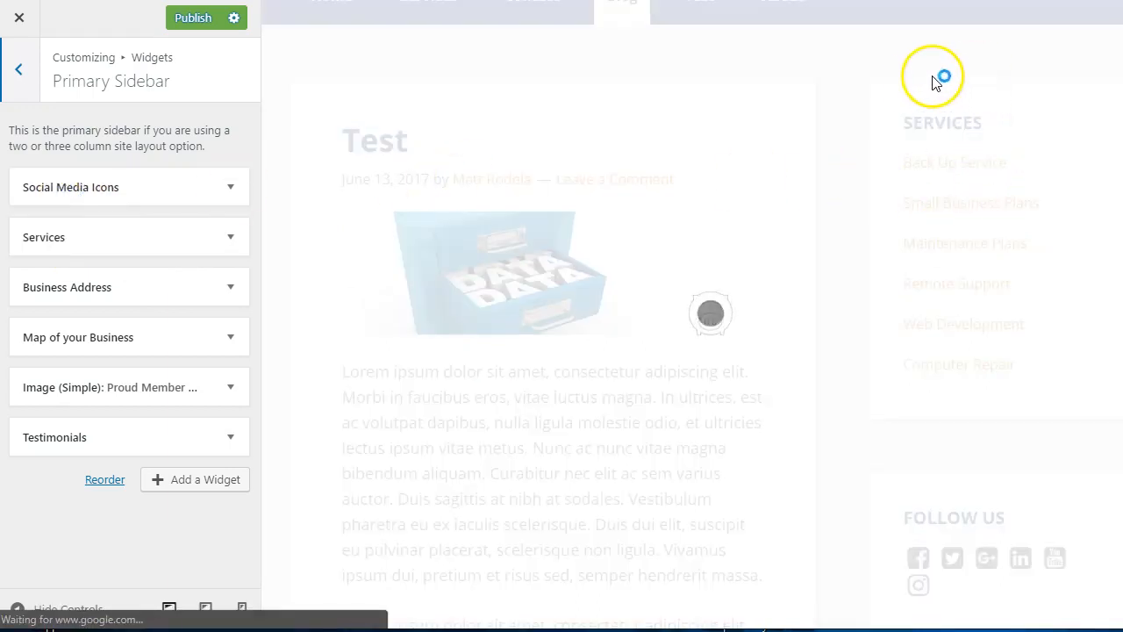
scroll(928, 253, down, 5)
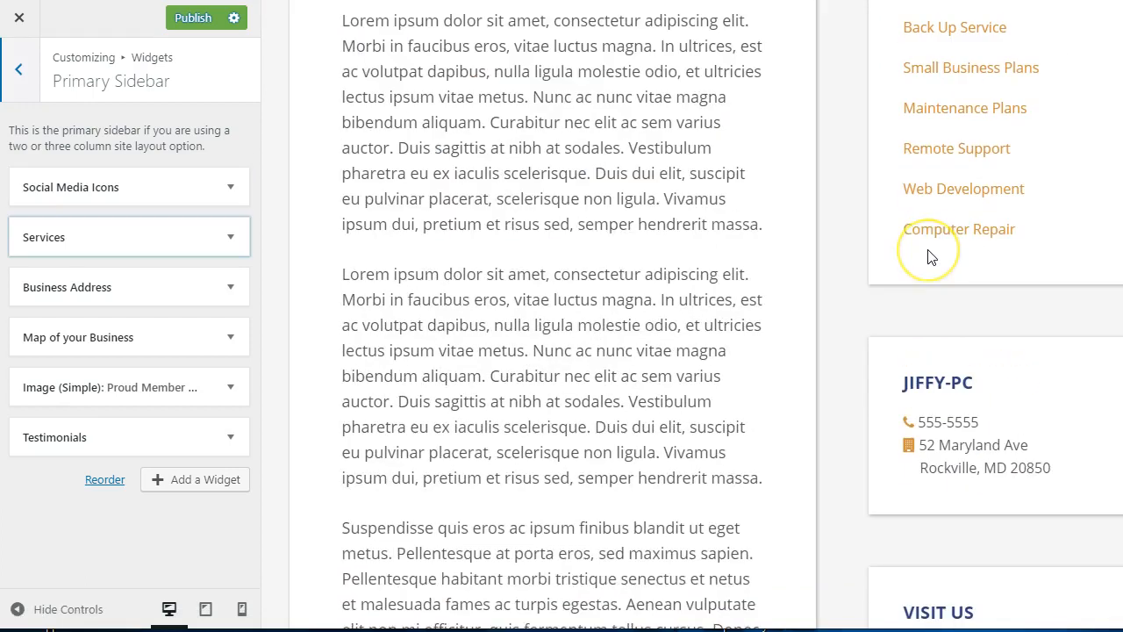
scroll(930, 254, up, 3)
scroll(930, 254, up, 2)
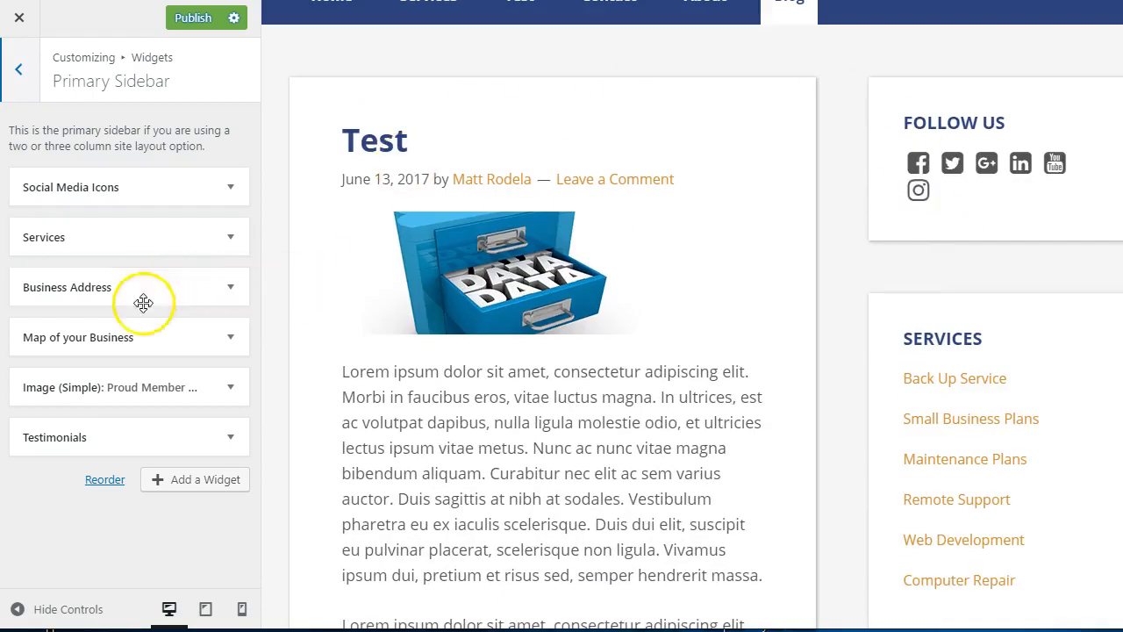
- Expand the Social Media Icons and Image (Simple) widgets in turn to review their settings, collapsing each one again
click(232, 191)
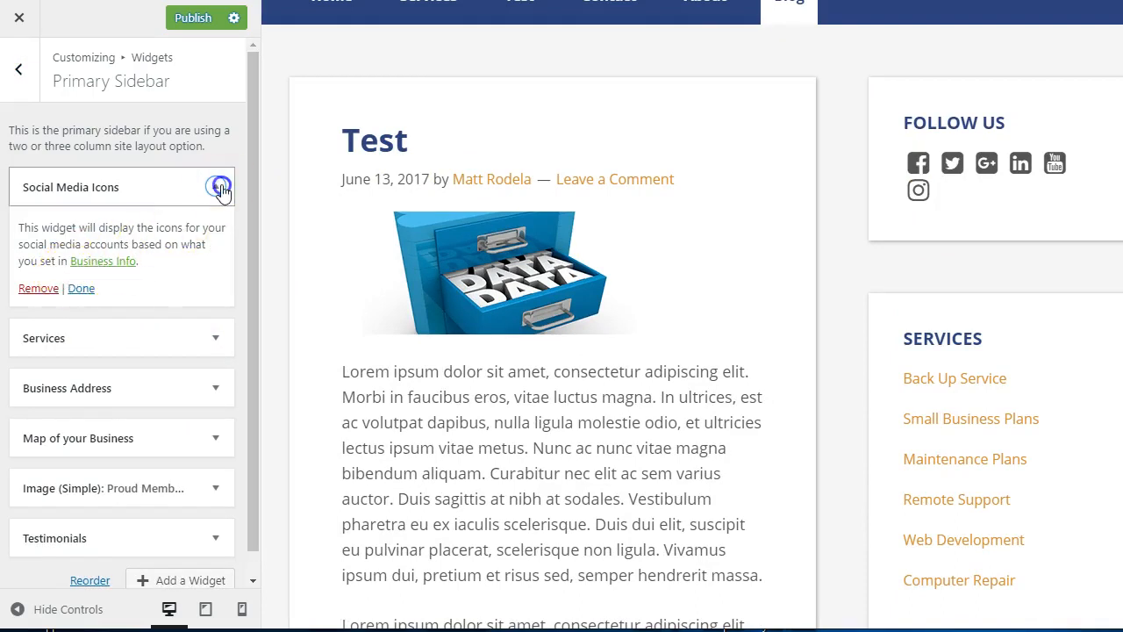
click(221, 188)
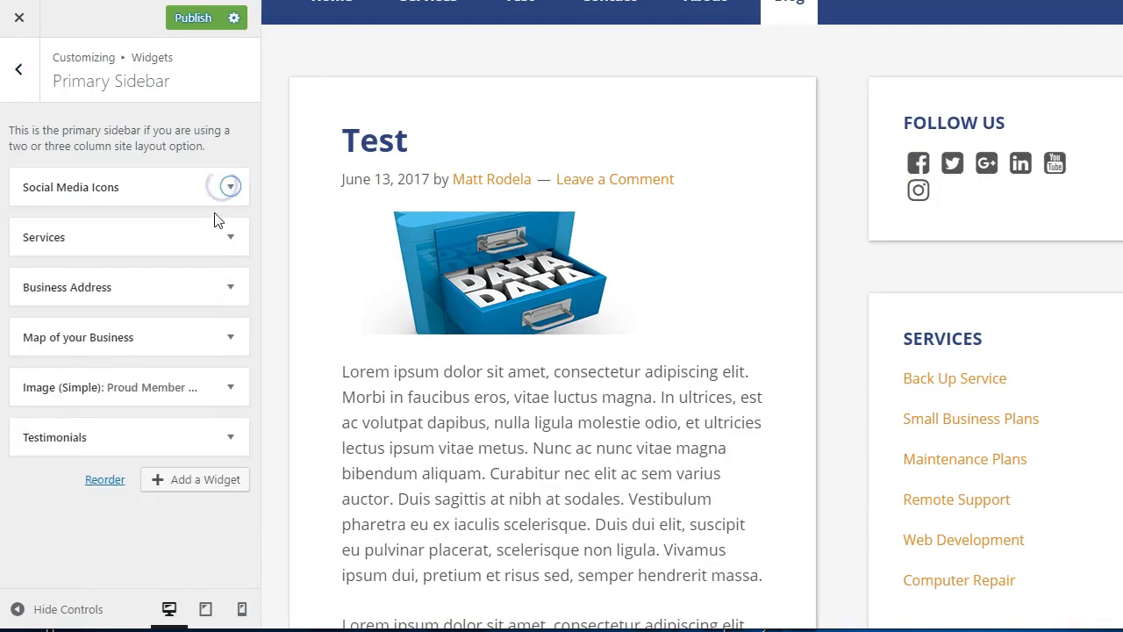
click(243, 392)
scroll(216, 409, down, 4)
scroll(216, 409, up, 4)
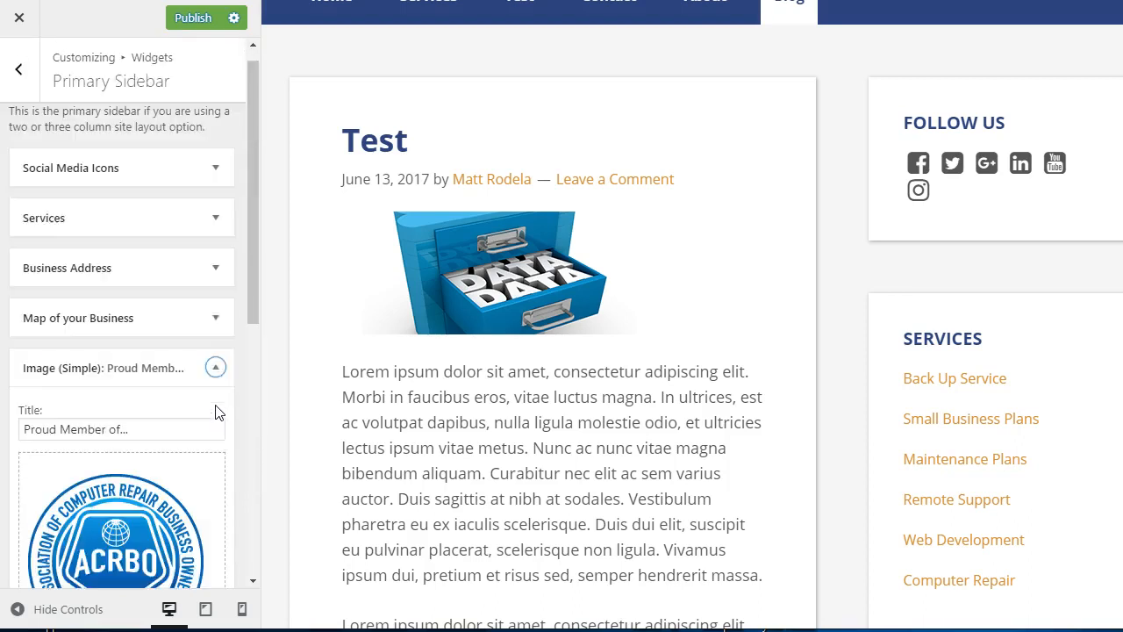
click(216, 385)
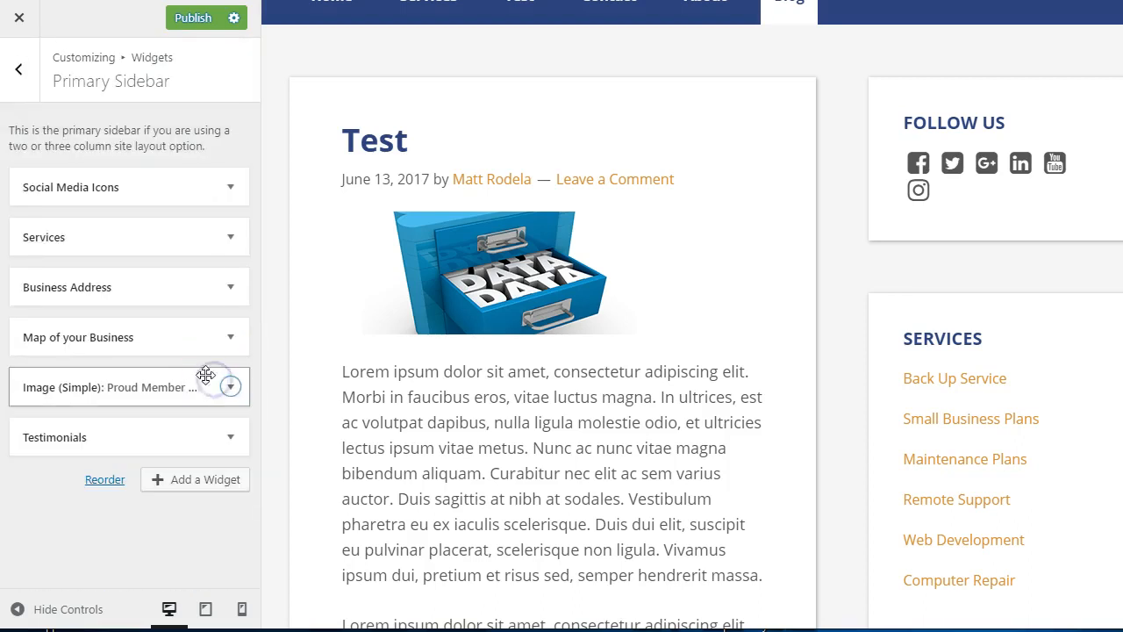
- Browse the list of available widgets and add a Calendar widget to the Primary Sidebar
click(190, 481)
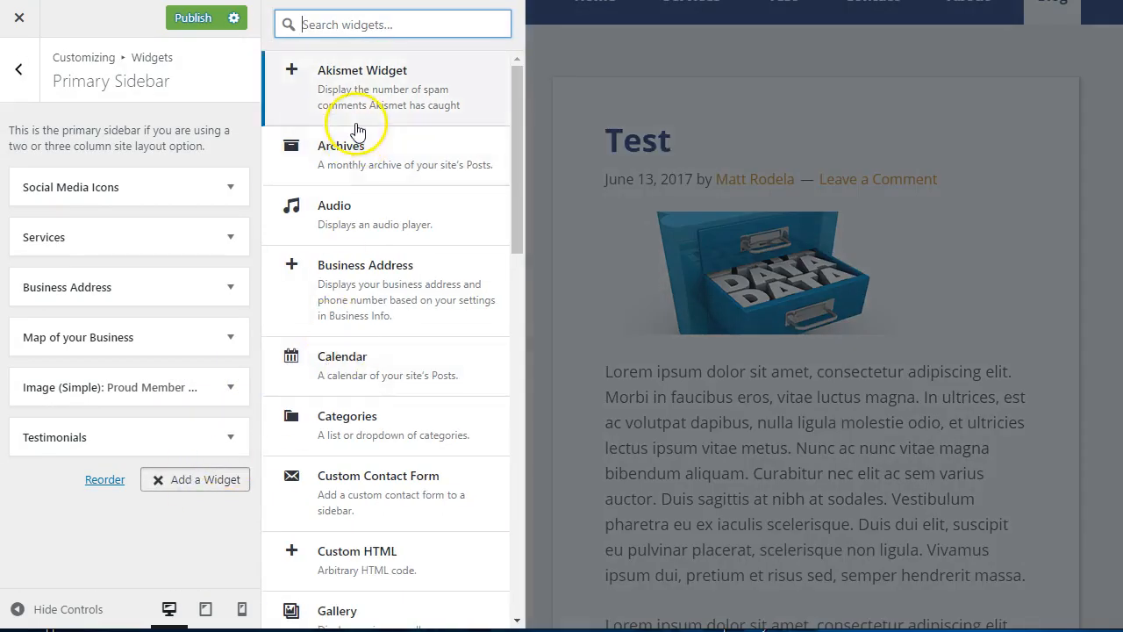
scroll(404, 242, down, 5)
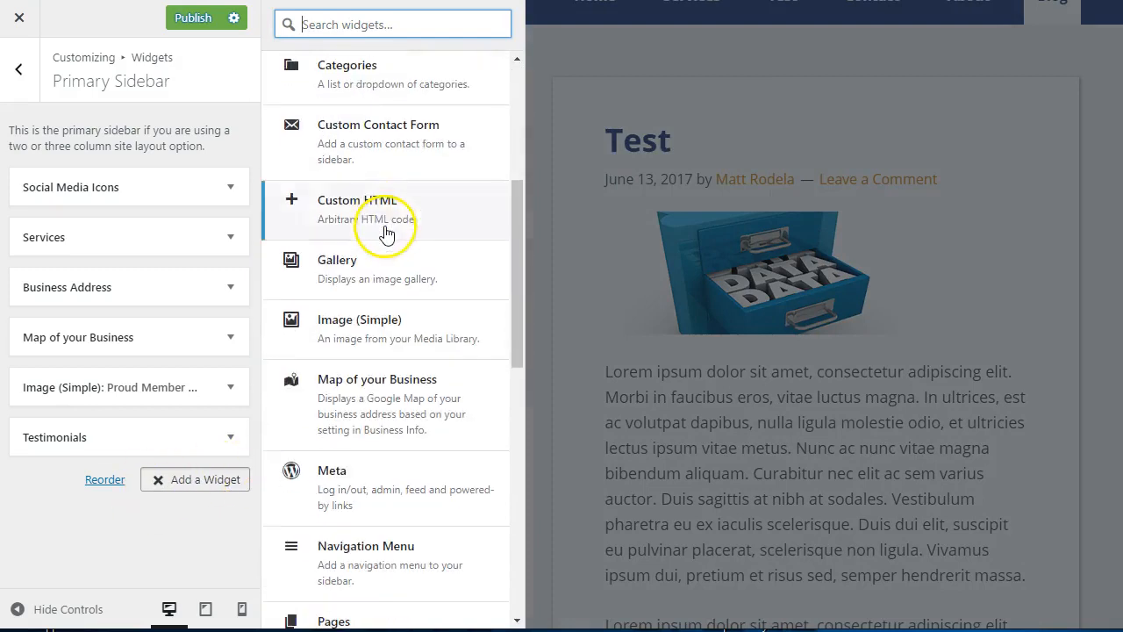
scroll(387, 248, down, 8)
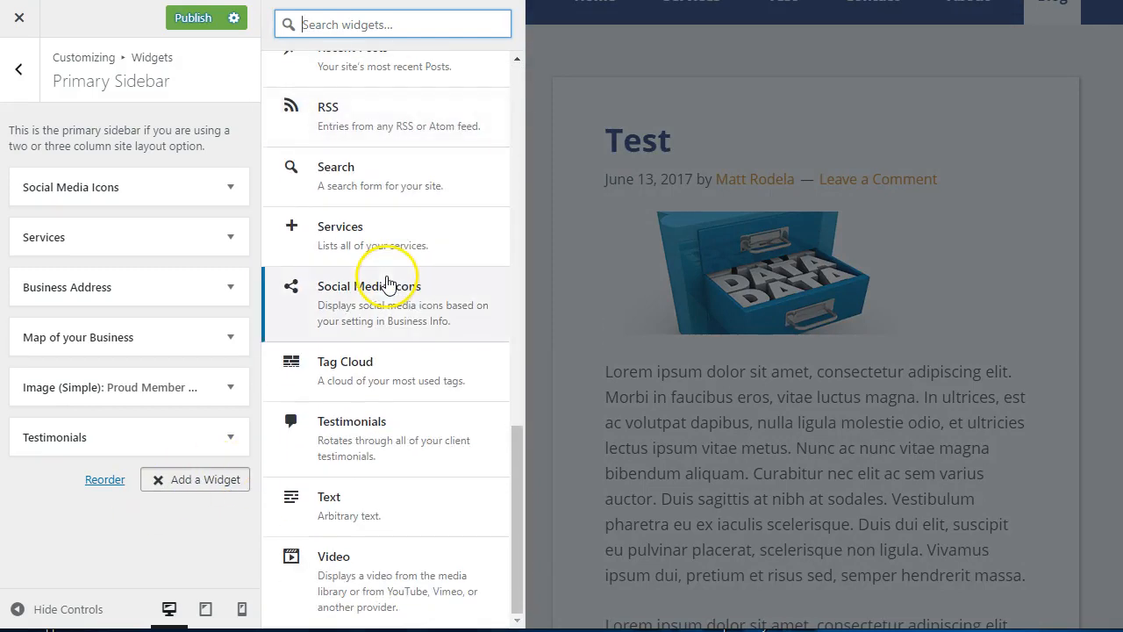
scroll(401, 357, up, 10)
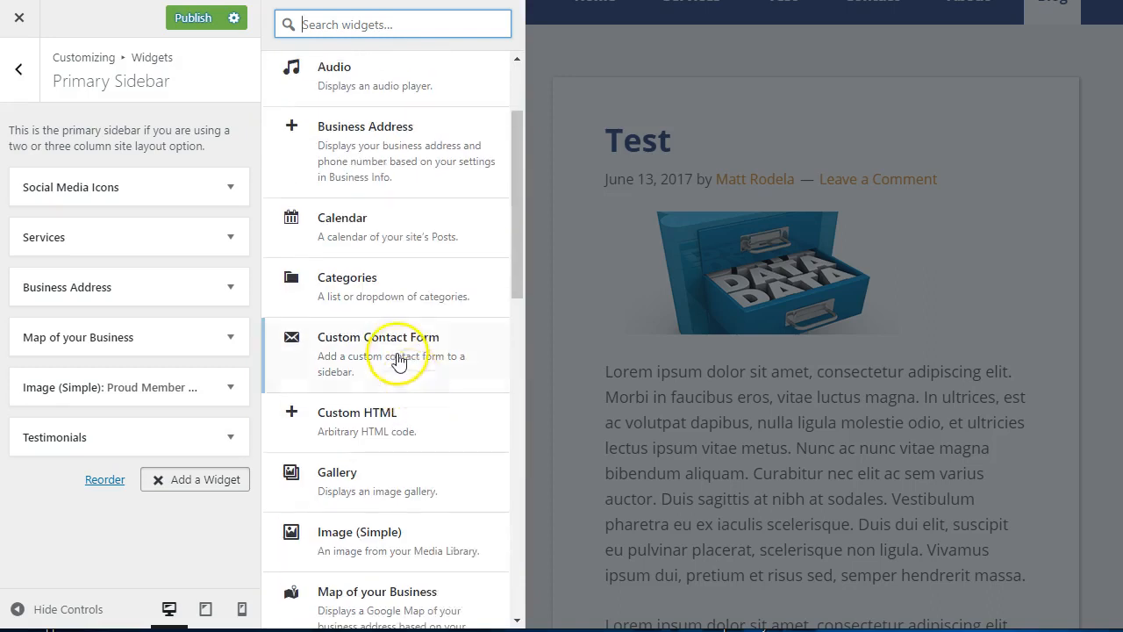
scroll(329, 246, up, 2)
click(325, 322)
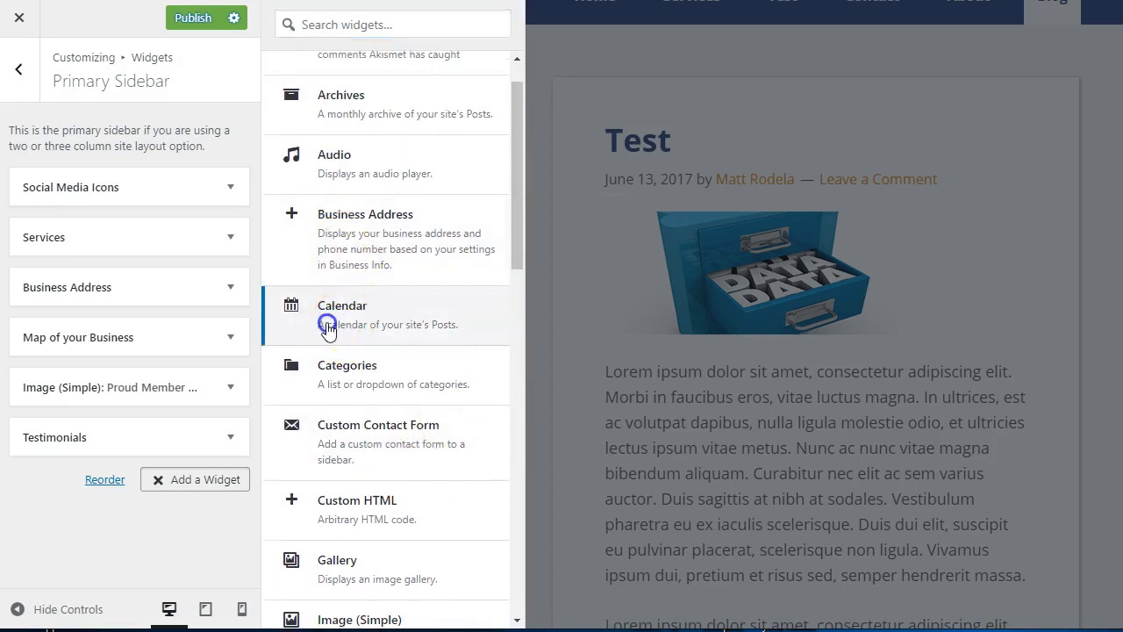
scroll(132, 386, down, 2)
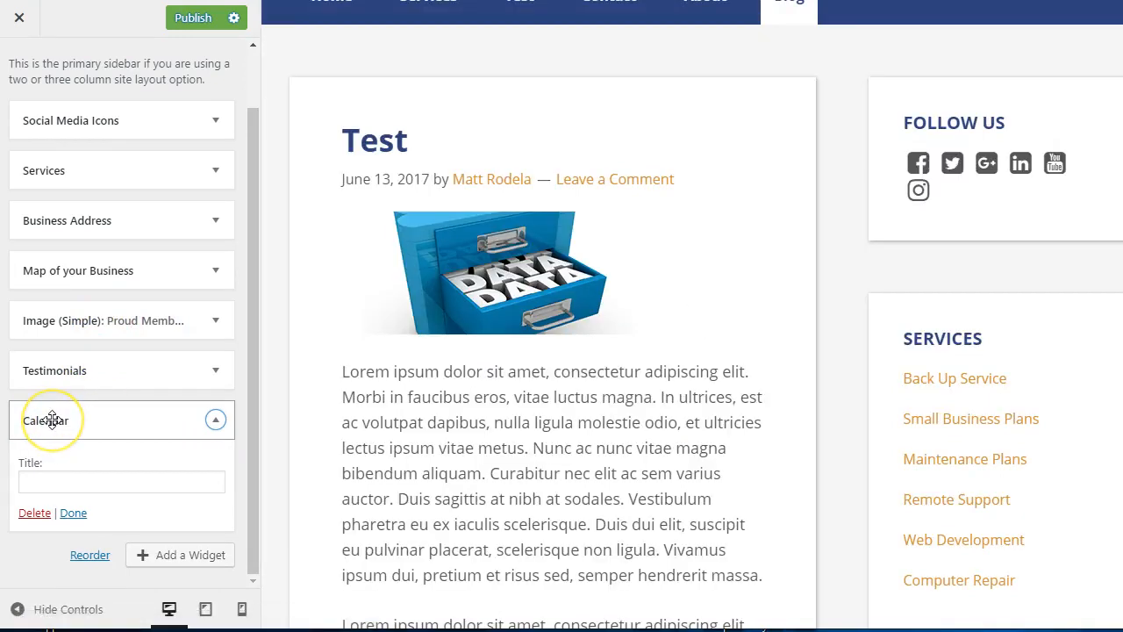
- Go to the Calendar widget's title field and examine the calendar at the end of the sidebar in the page preview
click(100, 483)
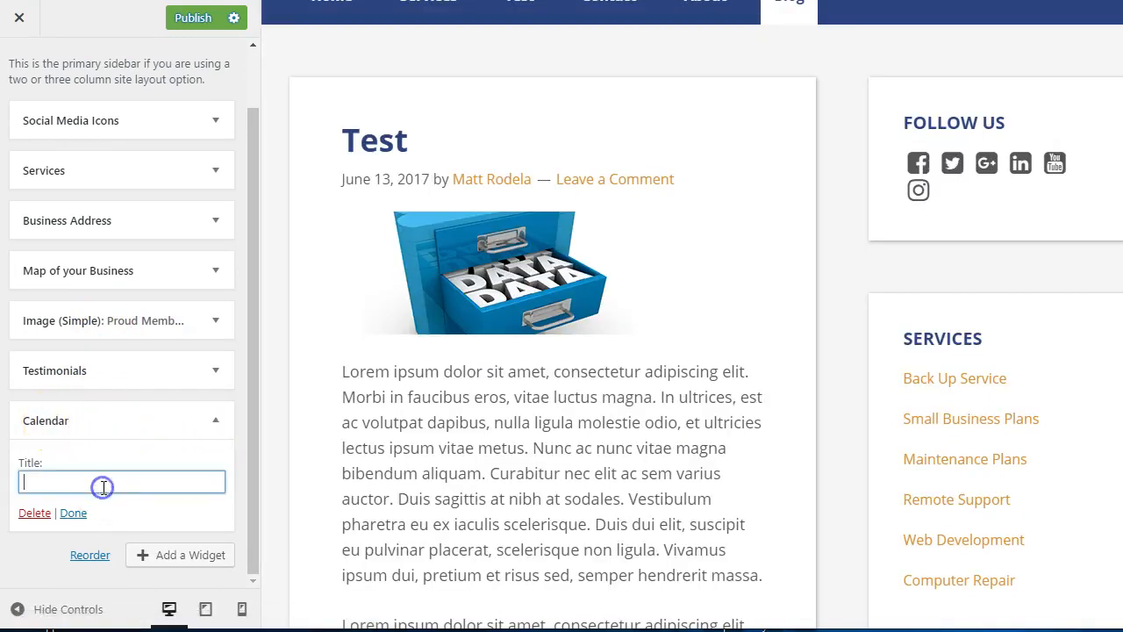
scroll(912, 434, down, 12)
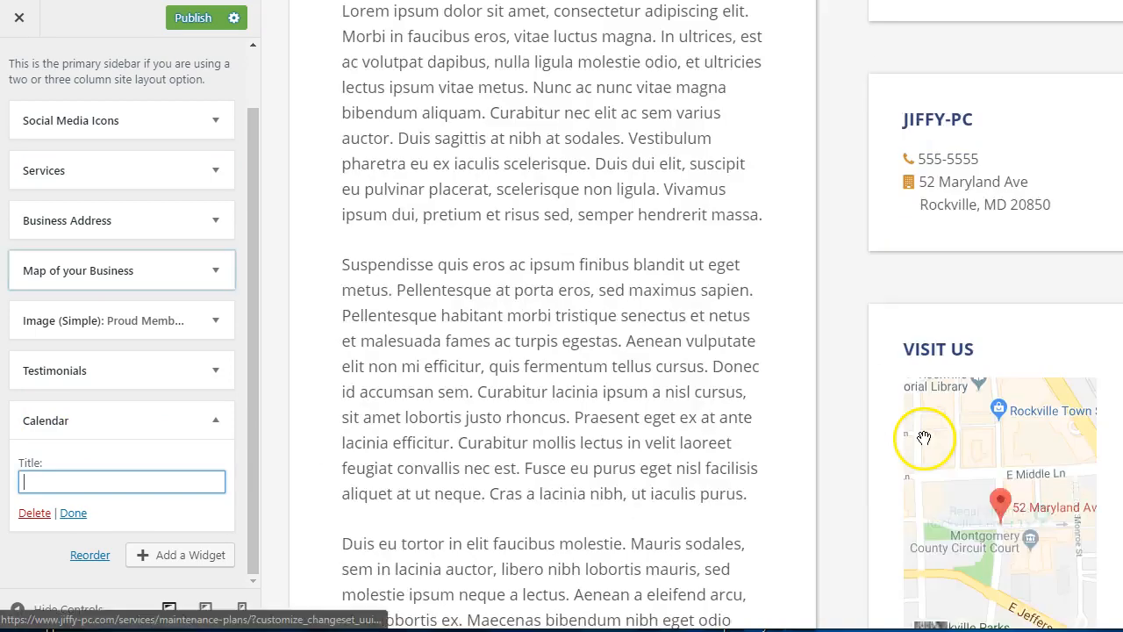
scroll(928, 446, down, 4)
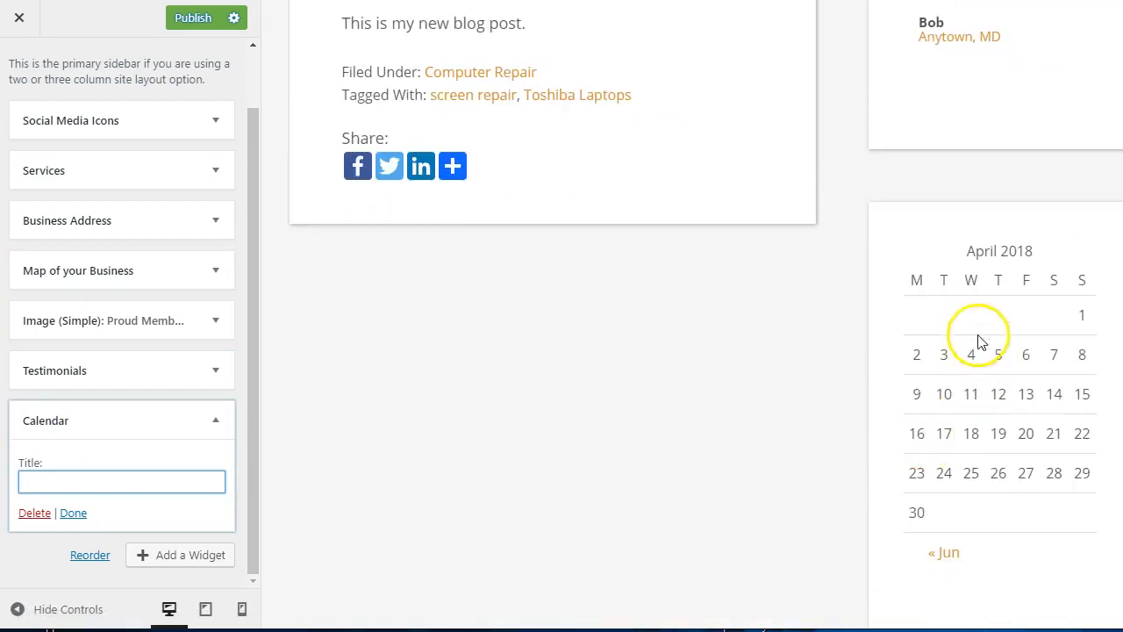
- Delete the Calendar widget from the Primary Sidebar and return to the list of widget areas
scroll(1038, 426, down, 4)
scroll(1014, 391, up, 3)
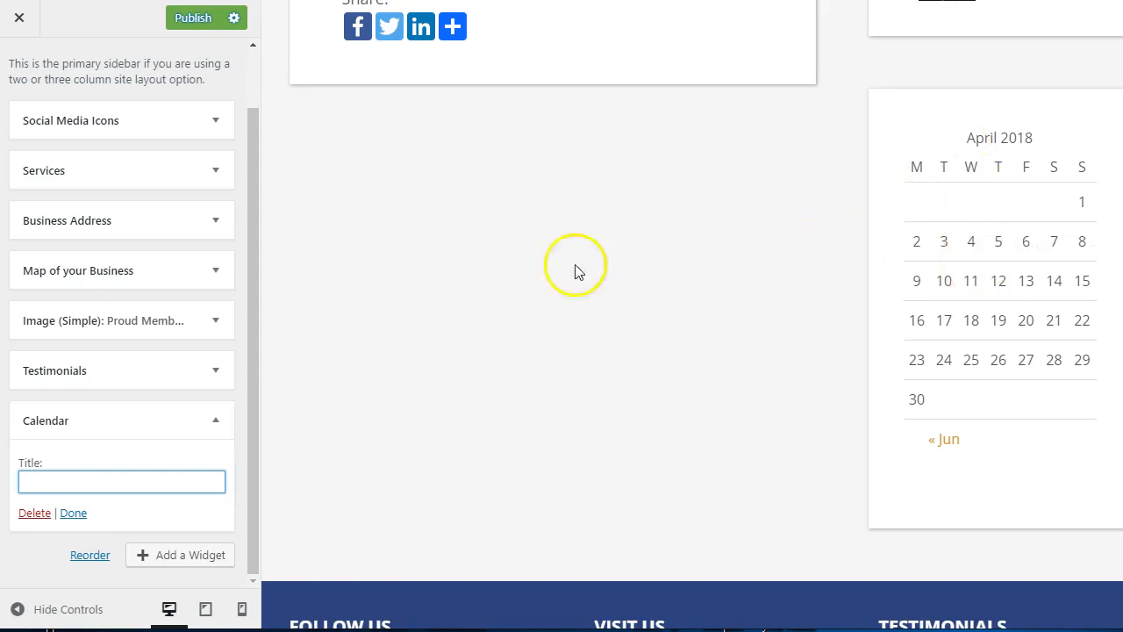
click(35, 515)
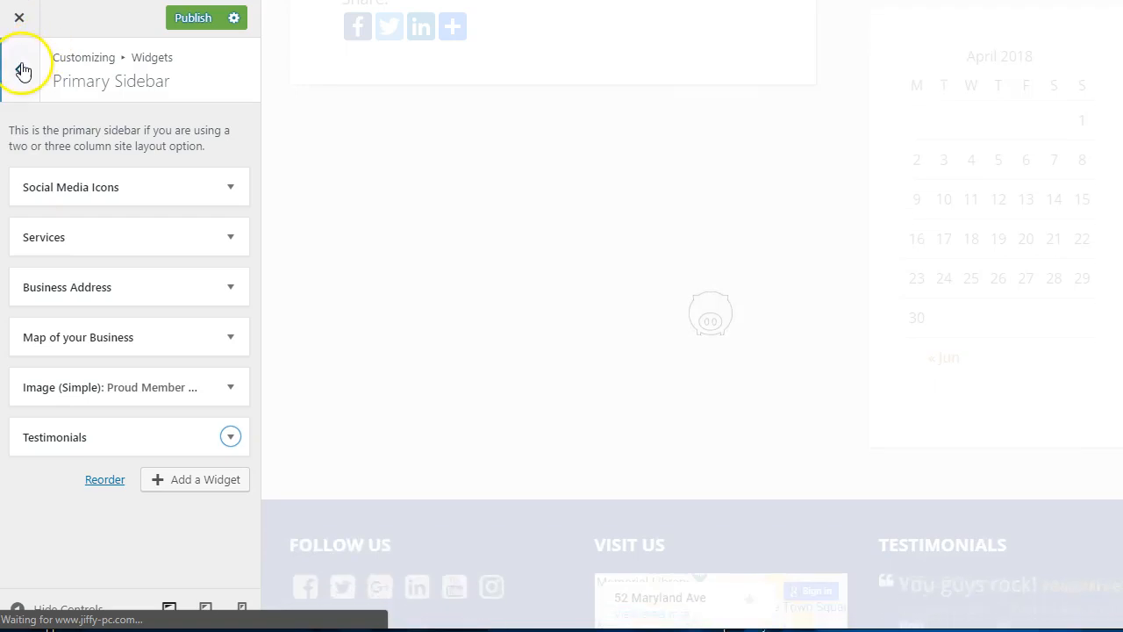
click(22, 72)
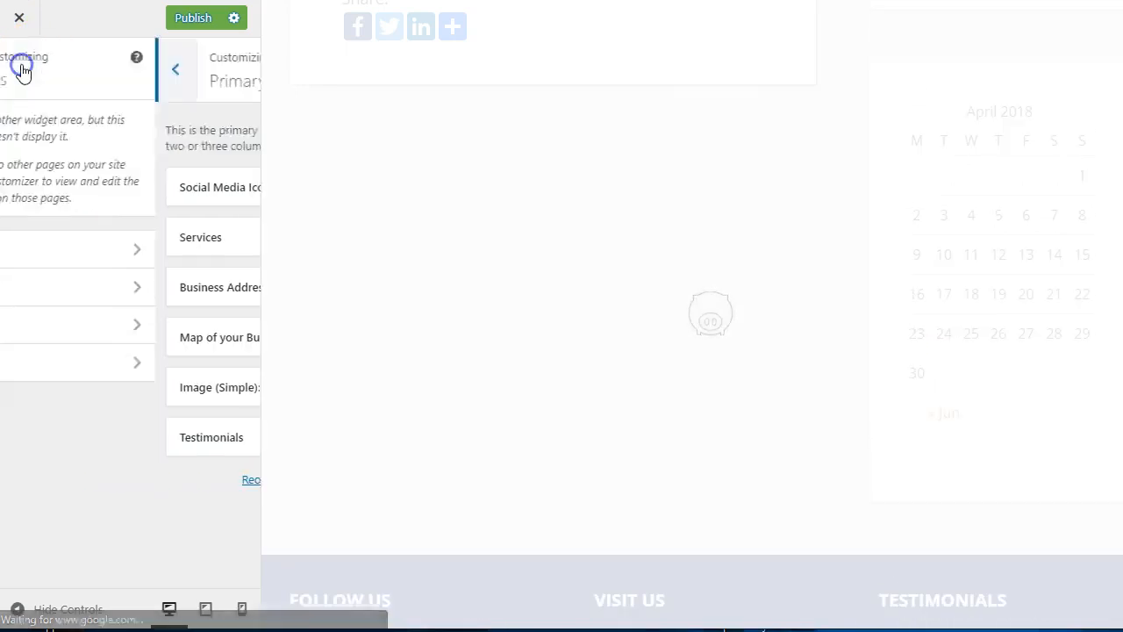
- Look over the footer in the page preview and open the Footer 1 widget area, returning to the widget areas list
scroll(389, 334, down, 2)
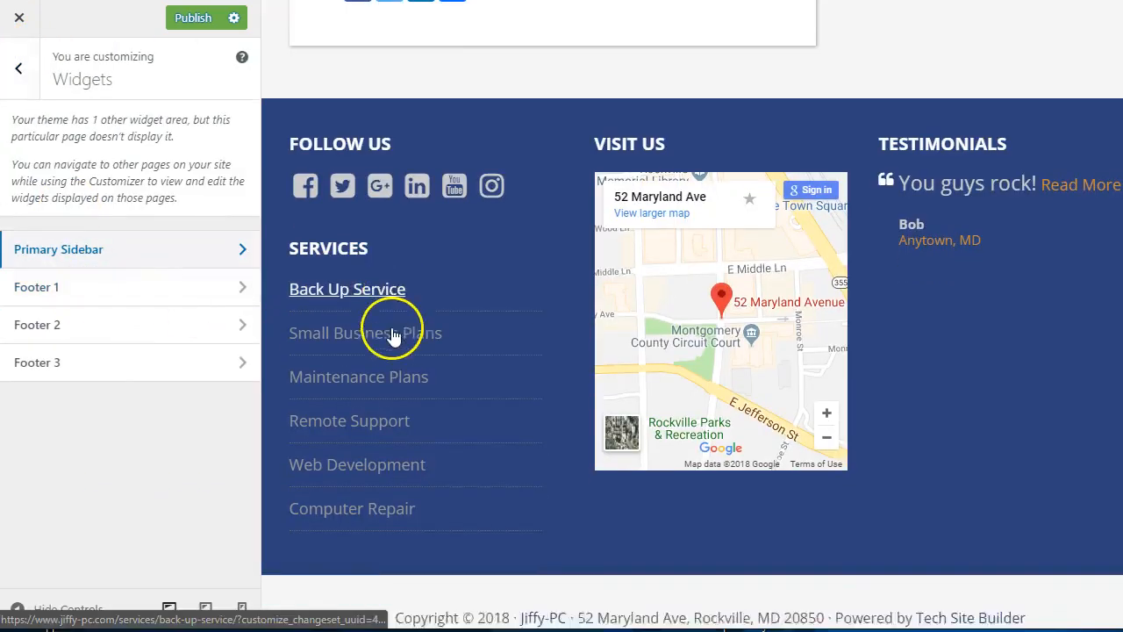
click(69, 298)
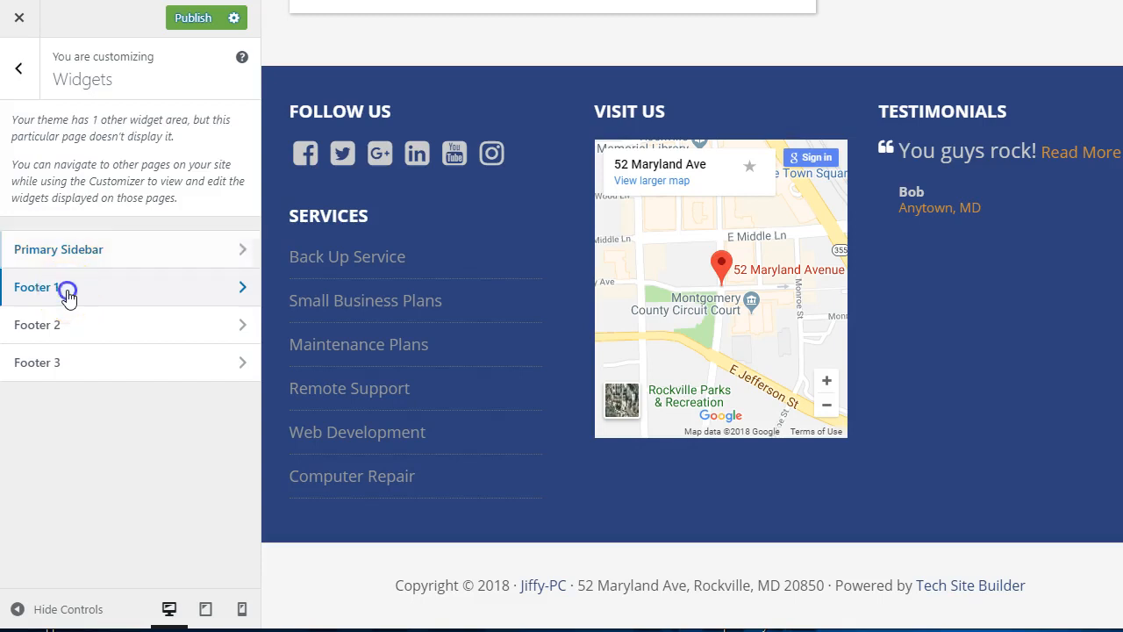
click(25, 81)
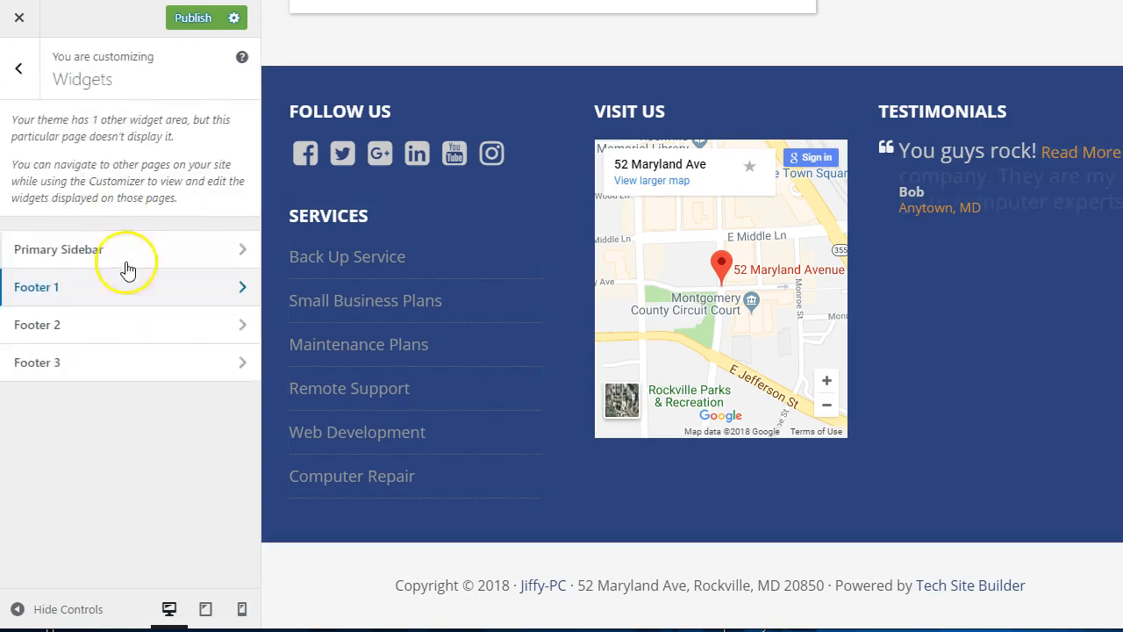
- Return to the Customizer's main settings list and publish the changes
click(20, 81)
click(40, 148)
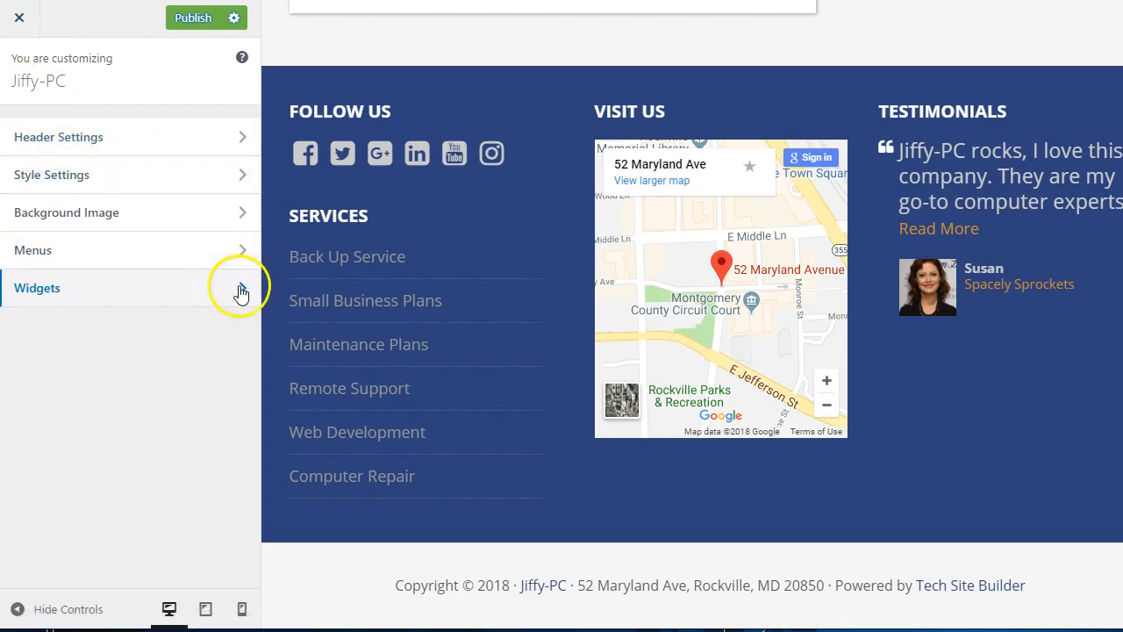
click(180, 18)
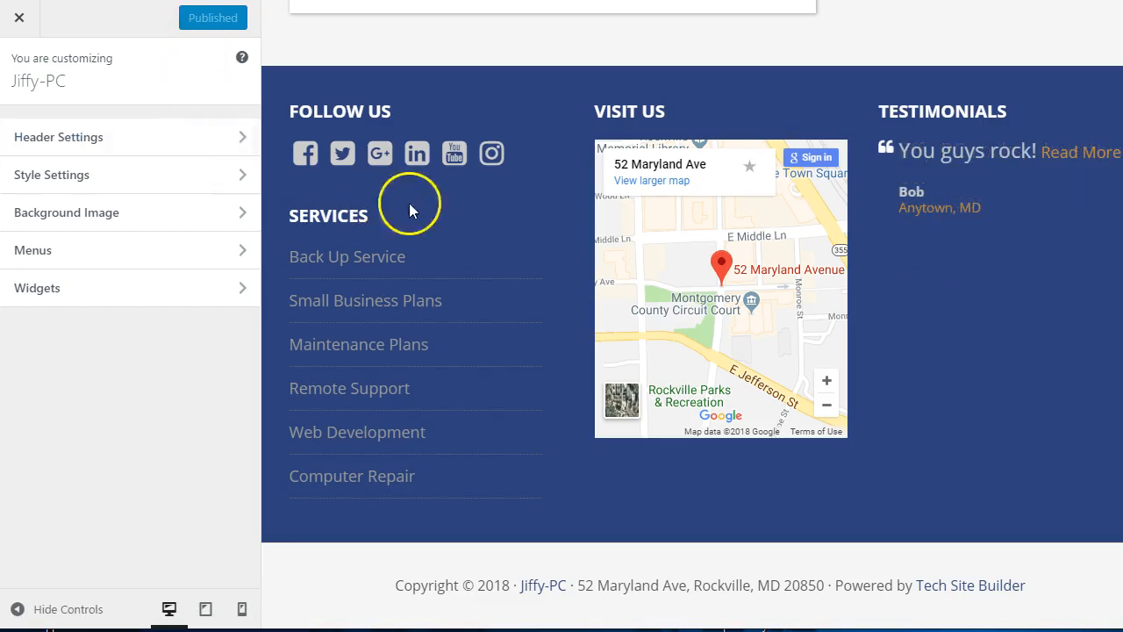
- Preview the blog page at tablet and mobile sizes, examine the mobile layout down to the sidebar widgets, and restore the desktop preview
scroll(538, 302, up, 15)
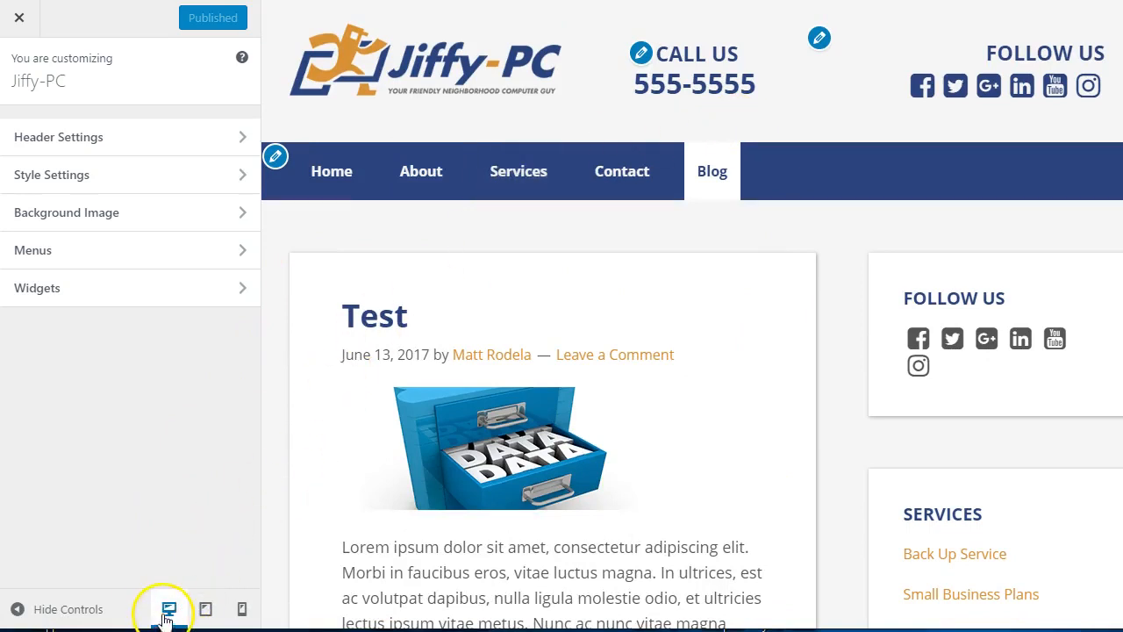
click(206, 609)
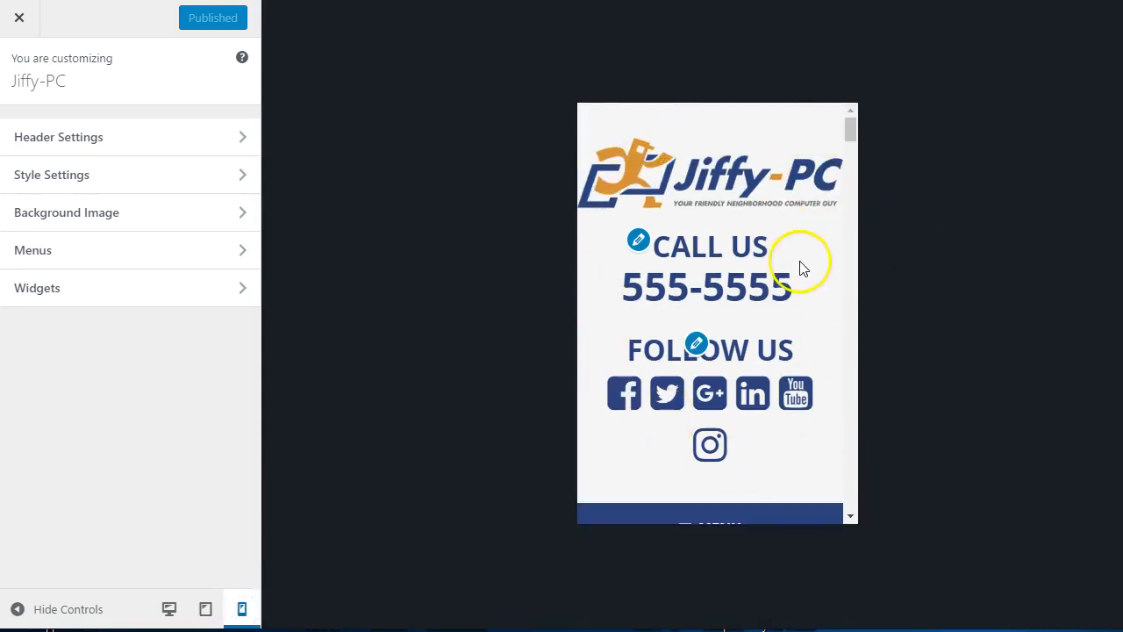
scroll(800, 270, down, 5)
scroll(800, 270, down, 10)
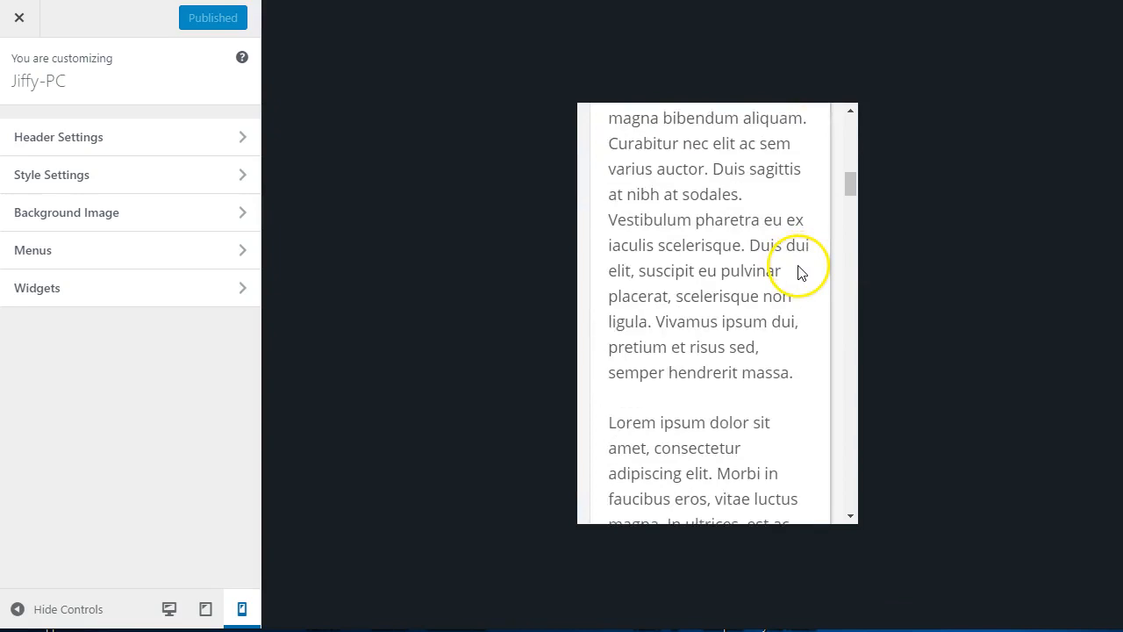
scroll(799, 268, down, 15)
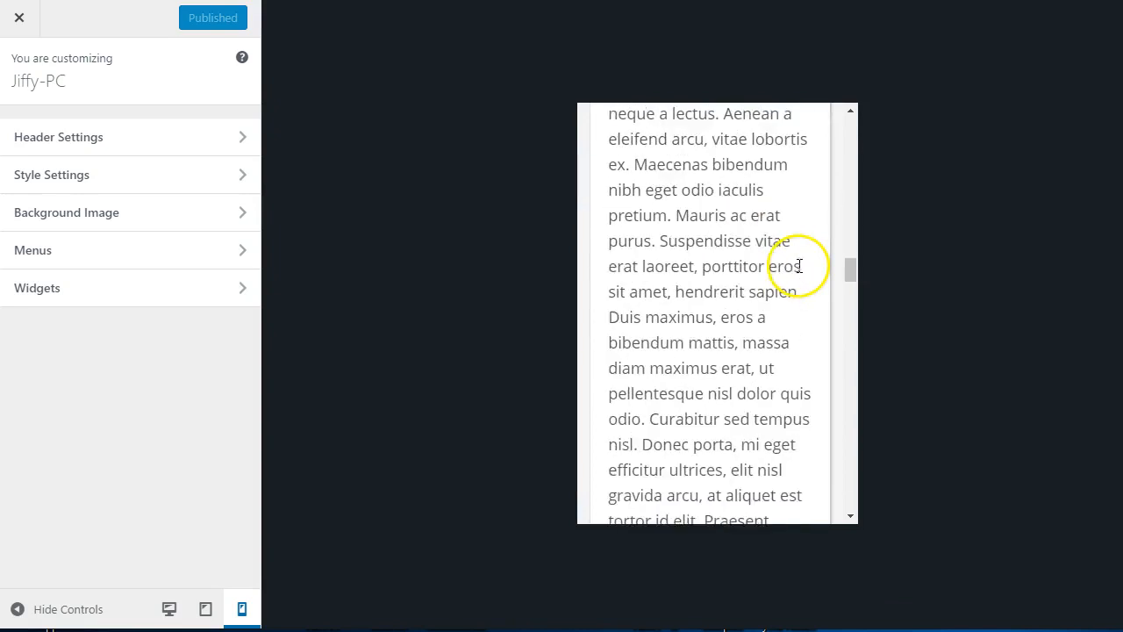
scroll(798, 283, down, 15)
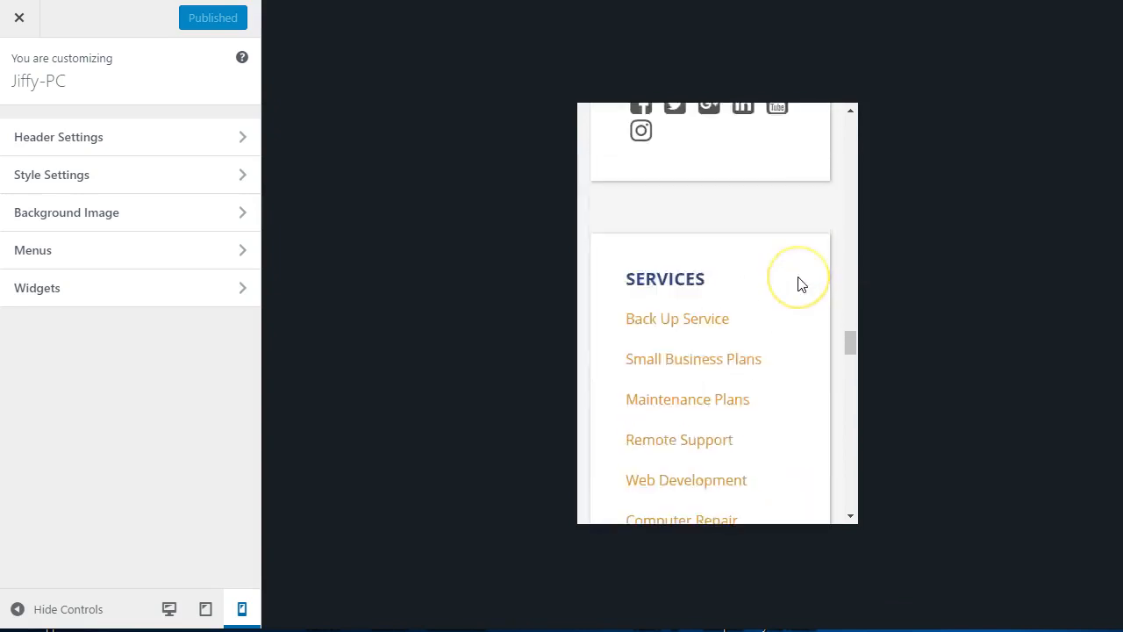
scroll(798, 284, down, 2)
click(170, 608)
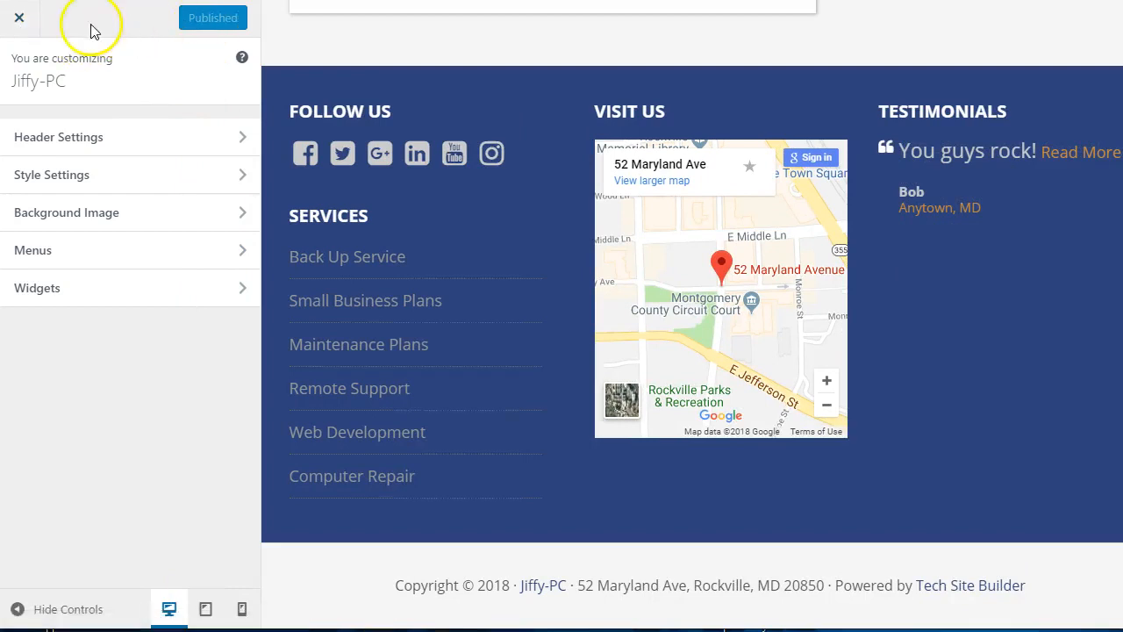
- Close the Visual Customizer and go from the dashboard to the live Jiffy-PC site
click(24, 25)
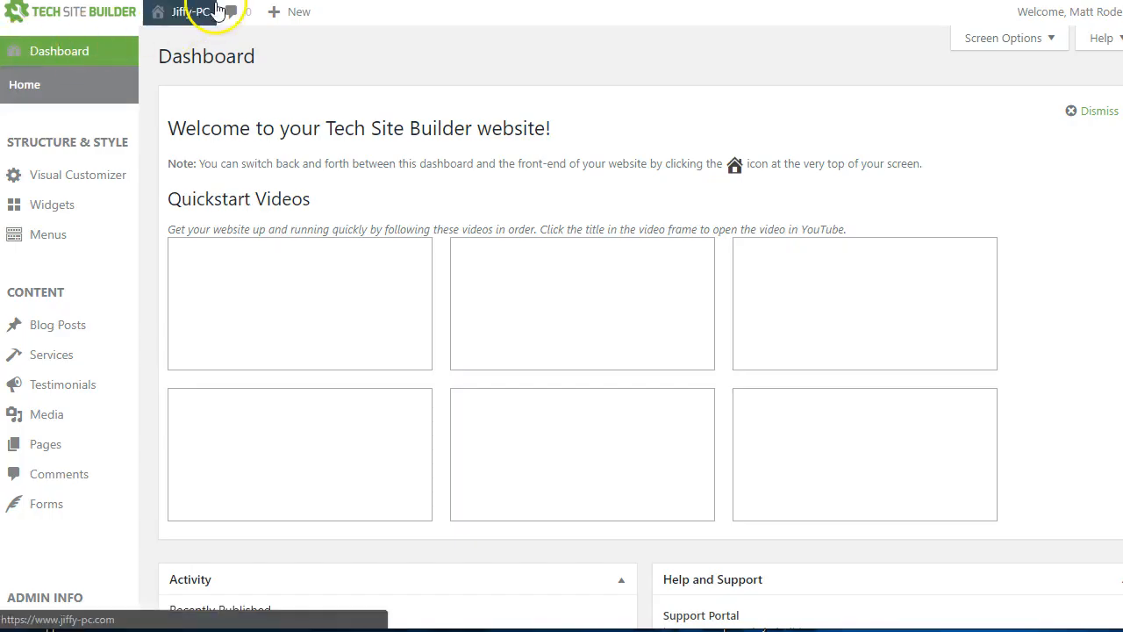
click(175, 23)
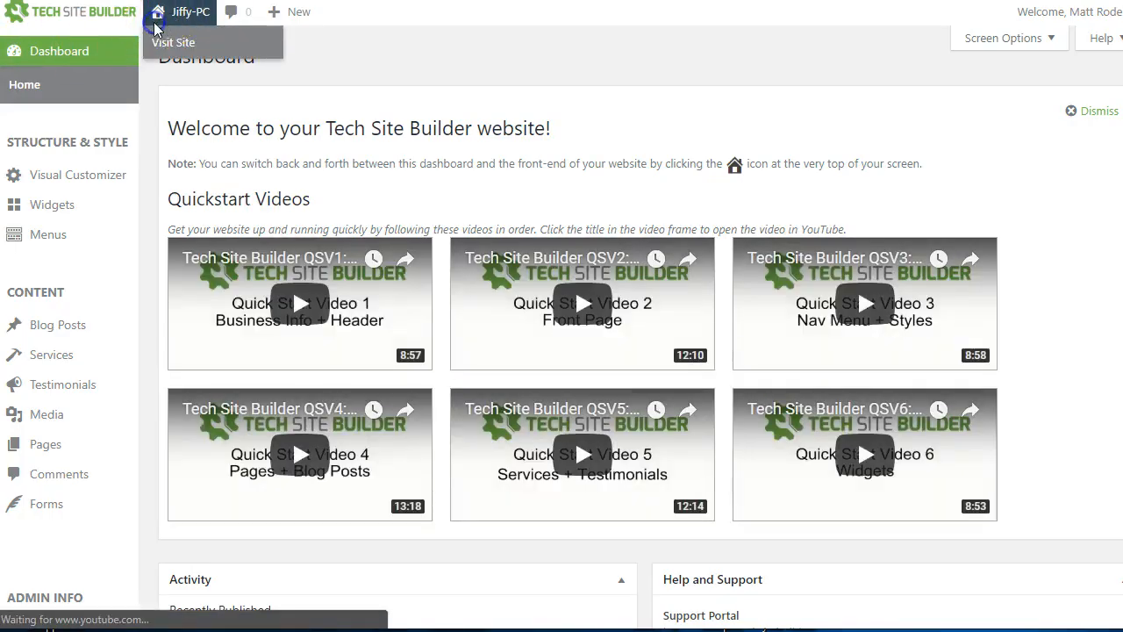
click(167, 44)
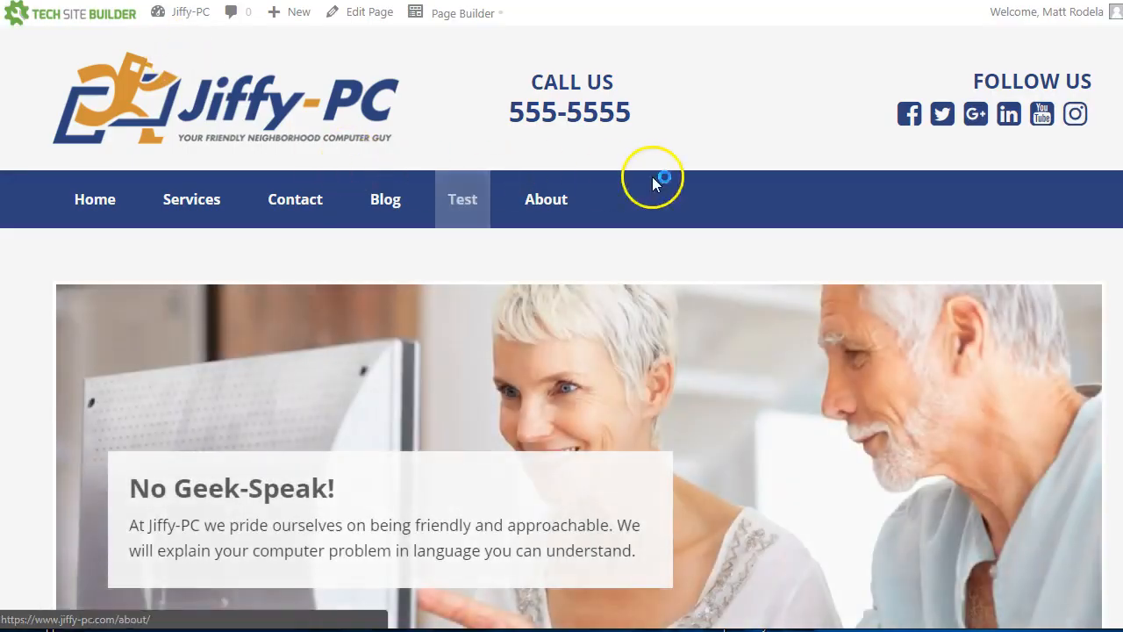
- Open the Blog page on the live site and check the navigation menu and sidebar widget order
mouse_move(535, 204)
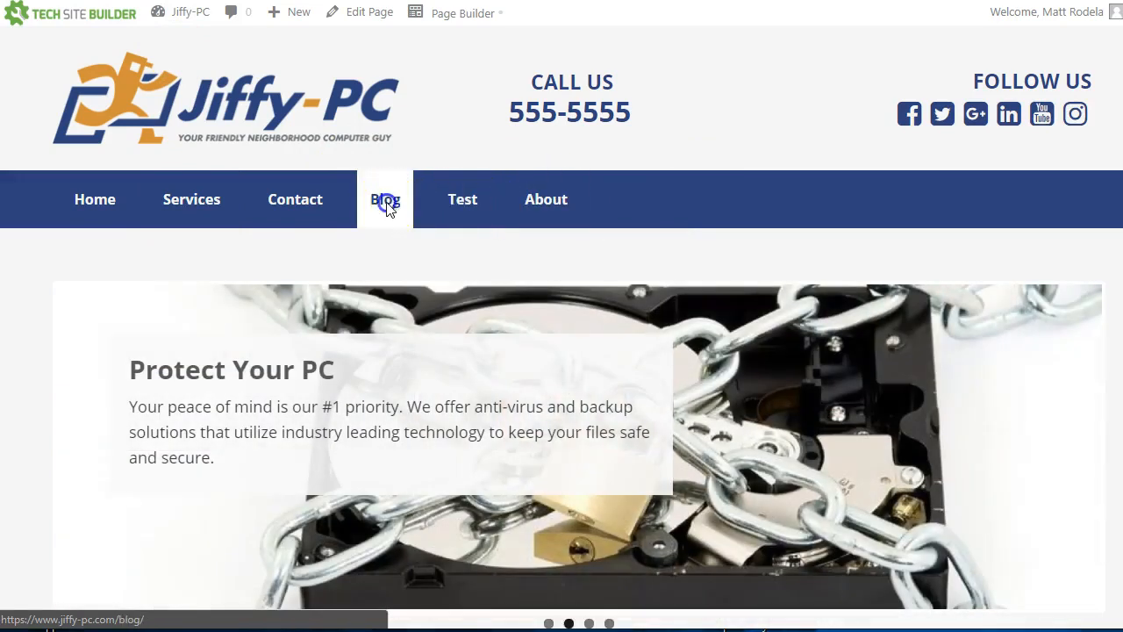
click(385, 200)
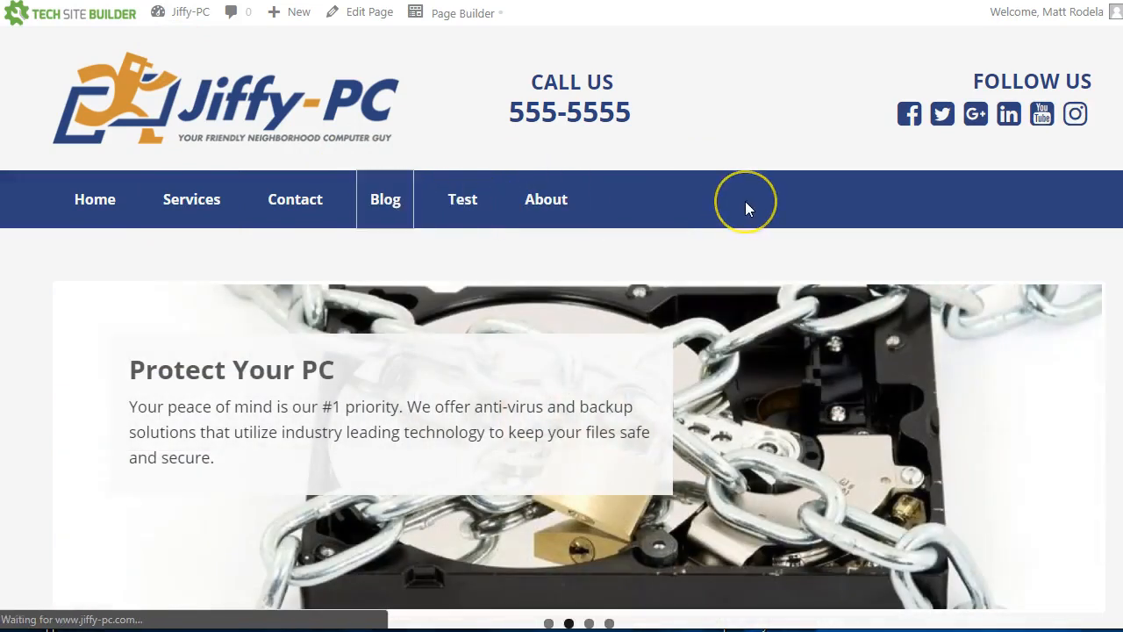
scroll(950, 389, down, 1)
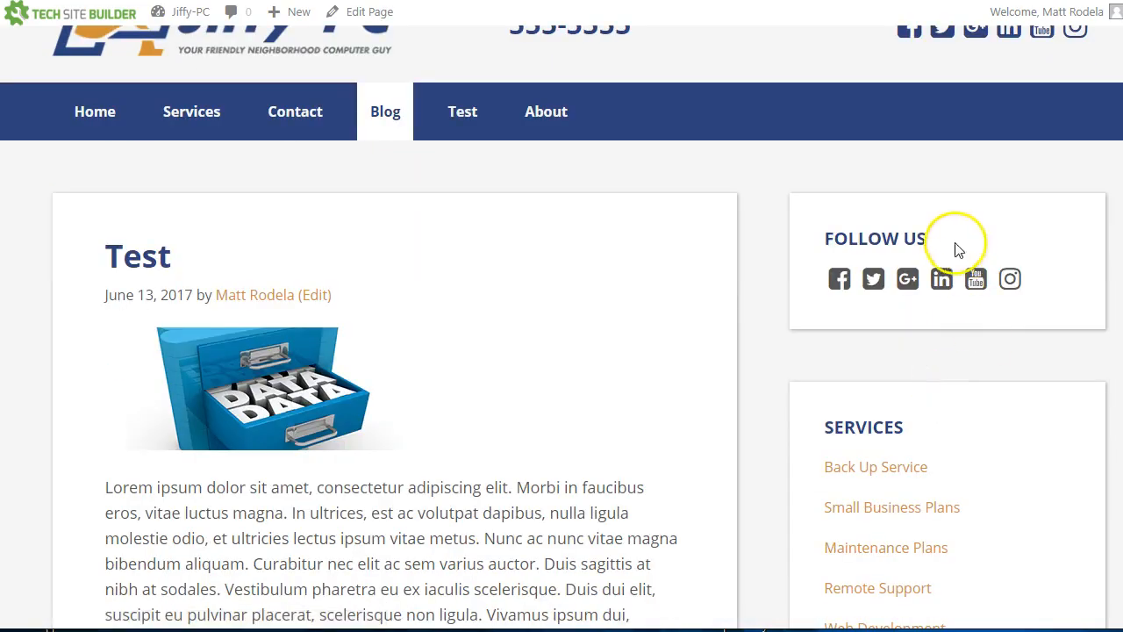